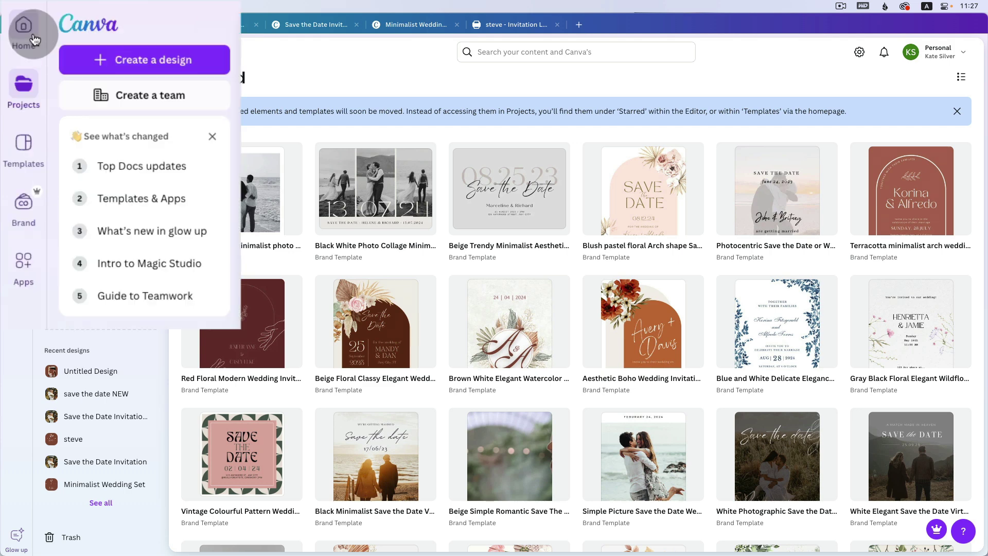
From the home page, open the full list of design types and browse the popular formats.
left_click(34, 39)
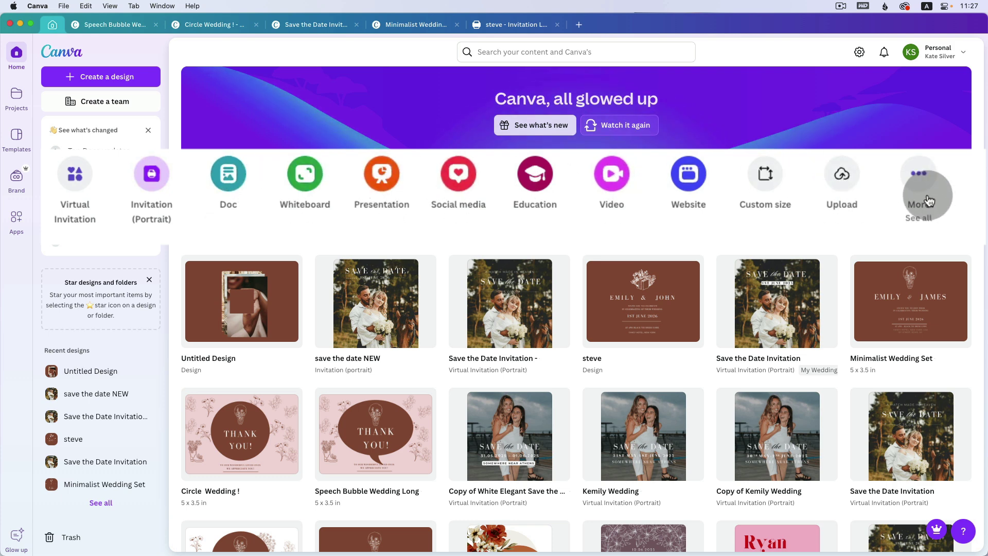
left_click(918, 172)
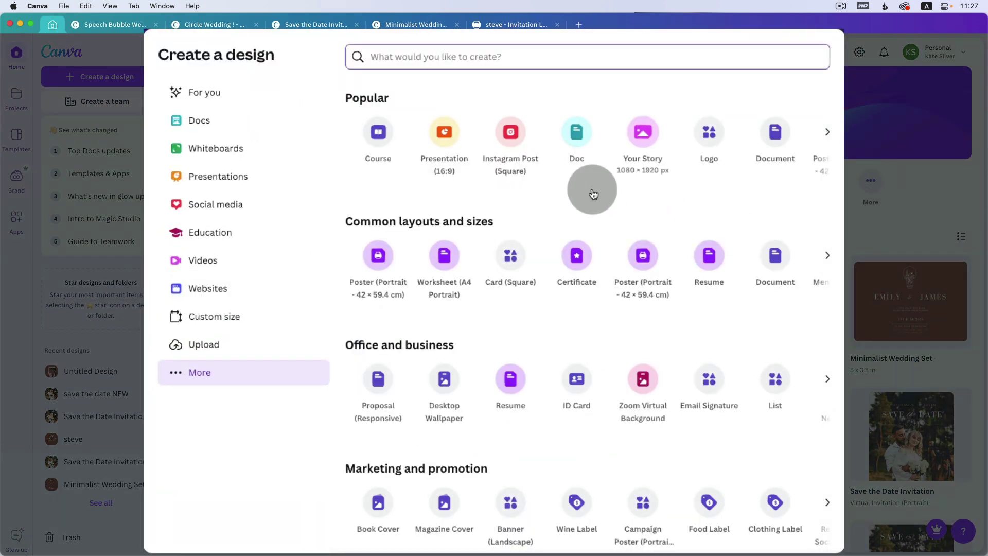
scroll(540, 139, "right", 3)
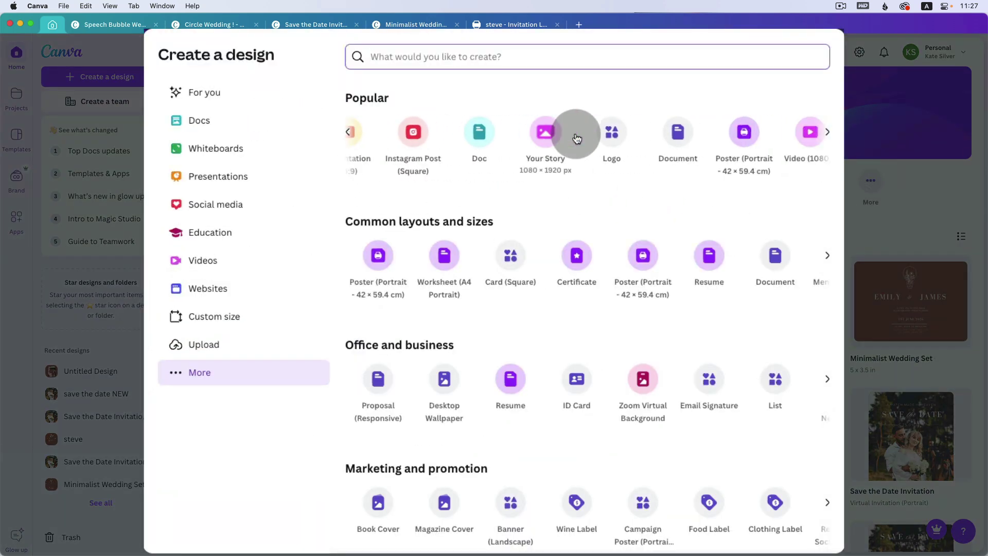
scroll(577, 138, "right", 10)
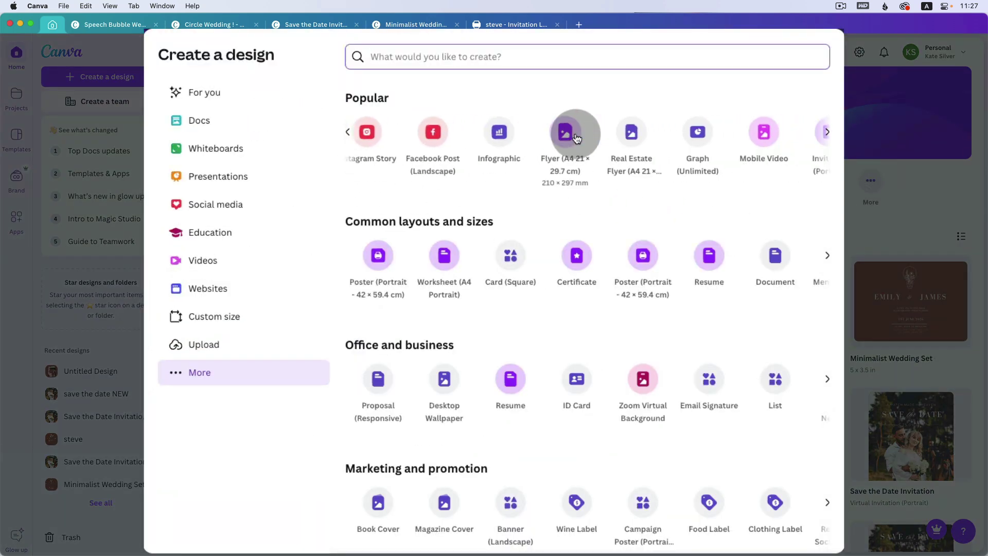
scroll(577, 138, "right", 10)
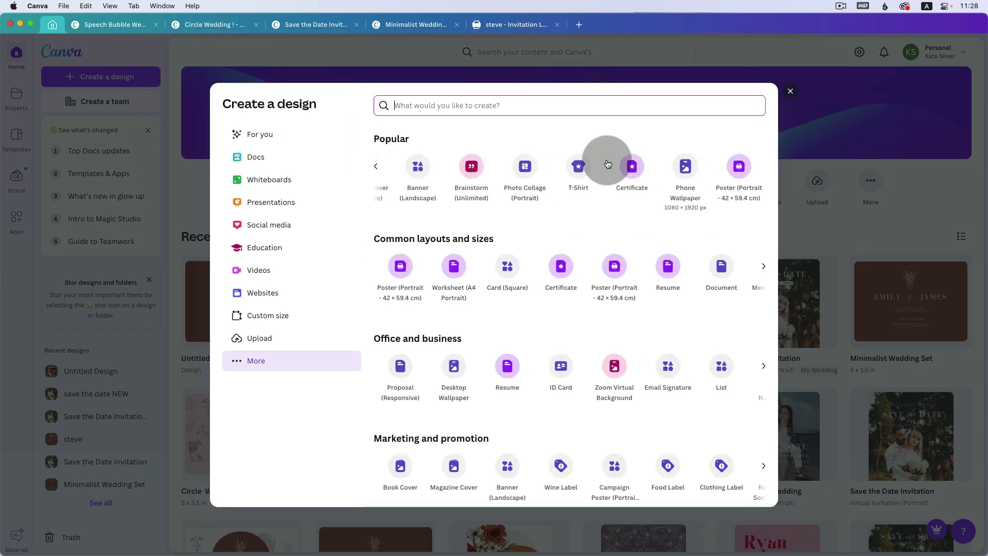
Search the design types for "wedding invitation" and create a blank Wedding Invitation (Landscape) 7 × 5 in design.
type("wedding invte")
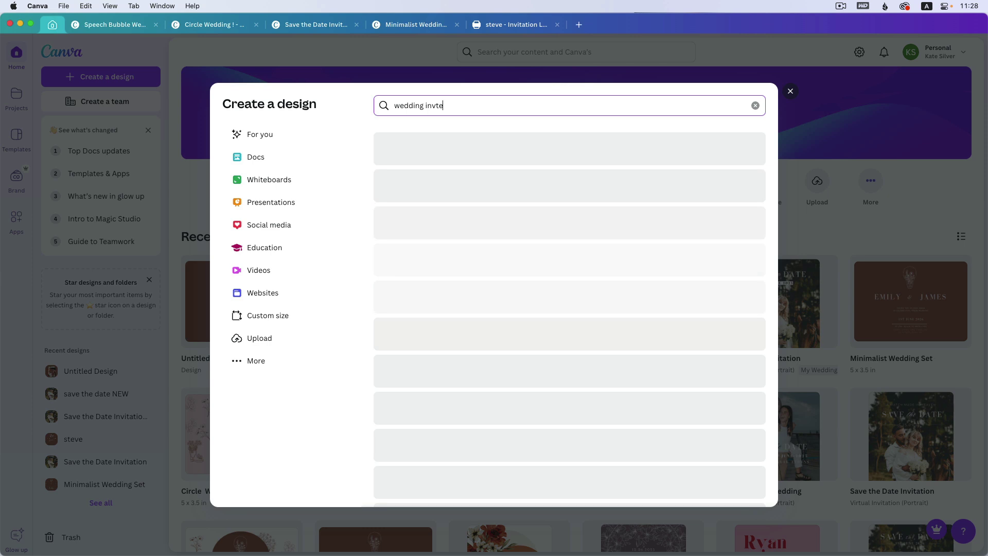
key("BackSpace")
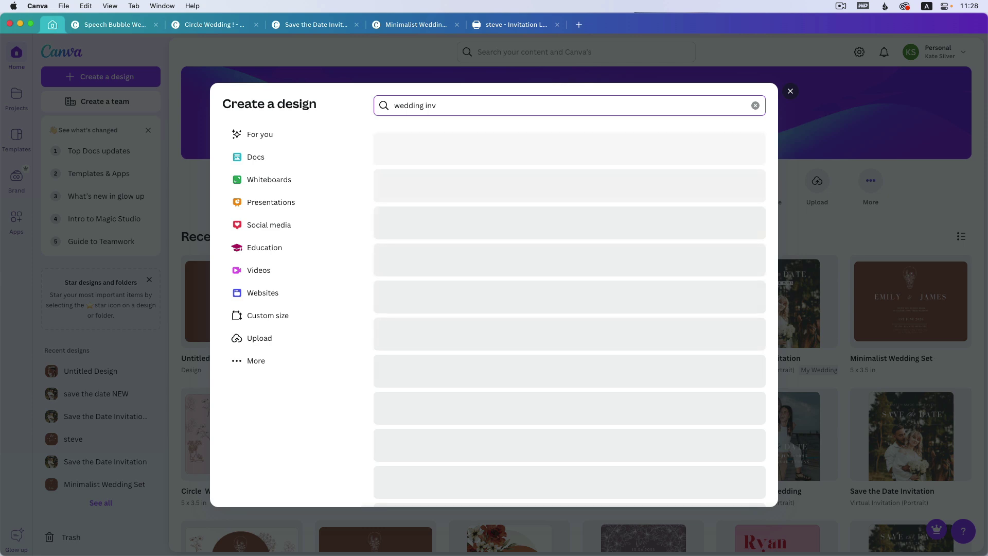
type("ita")
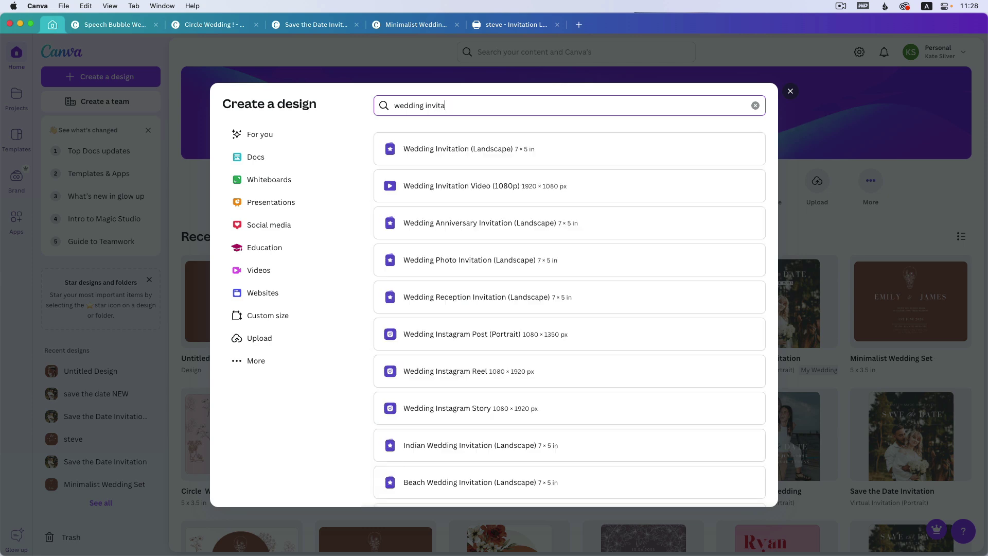
type("tion")
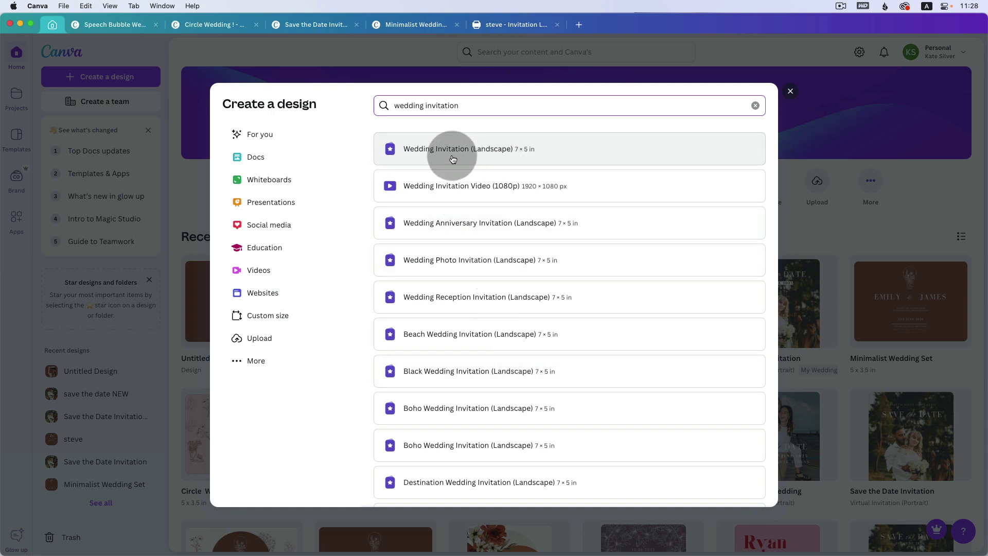
left_click(532, 155)
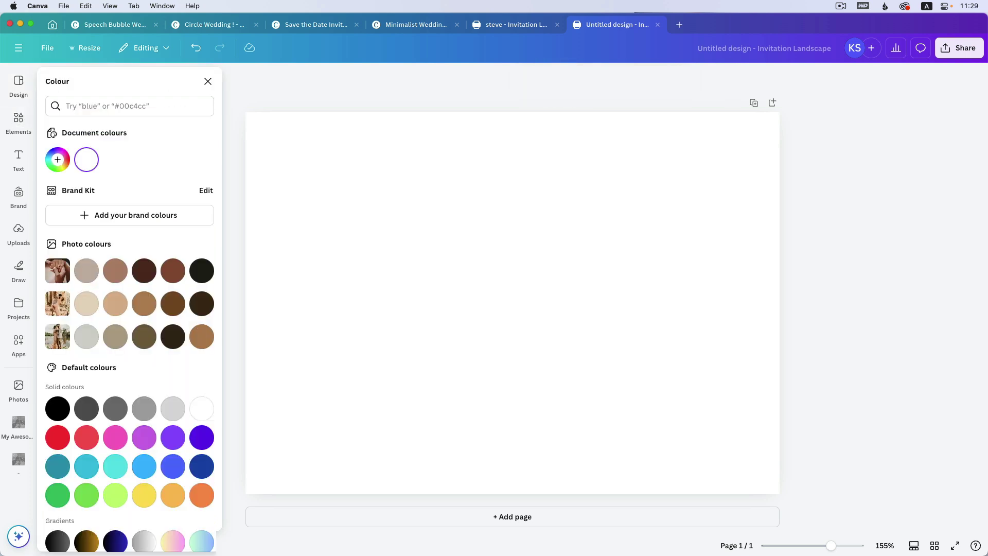
Give the blank page a custom reddish-brown background colour.
scroll(82, 368, "down", 3)
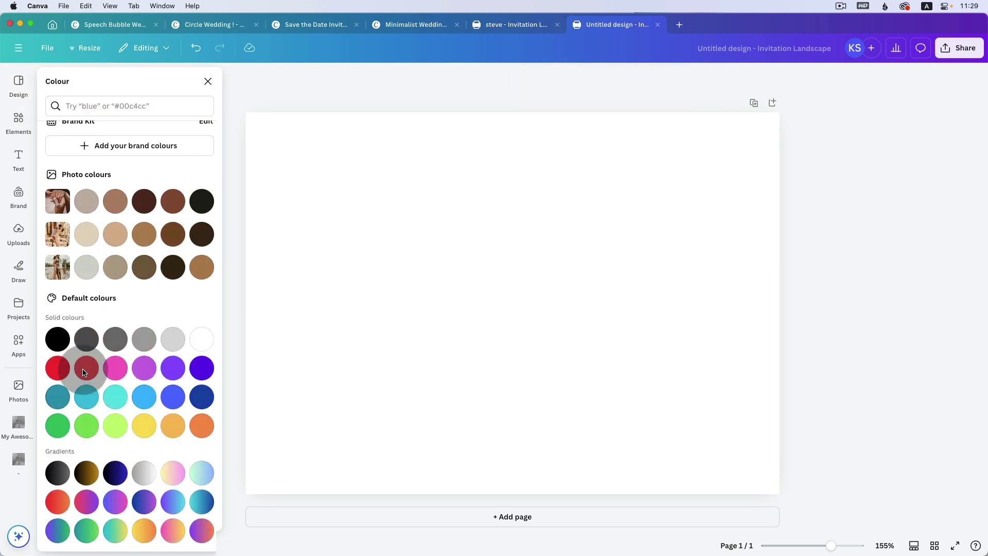
scroll(84, 370, "up", 3)
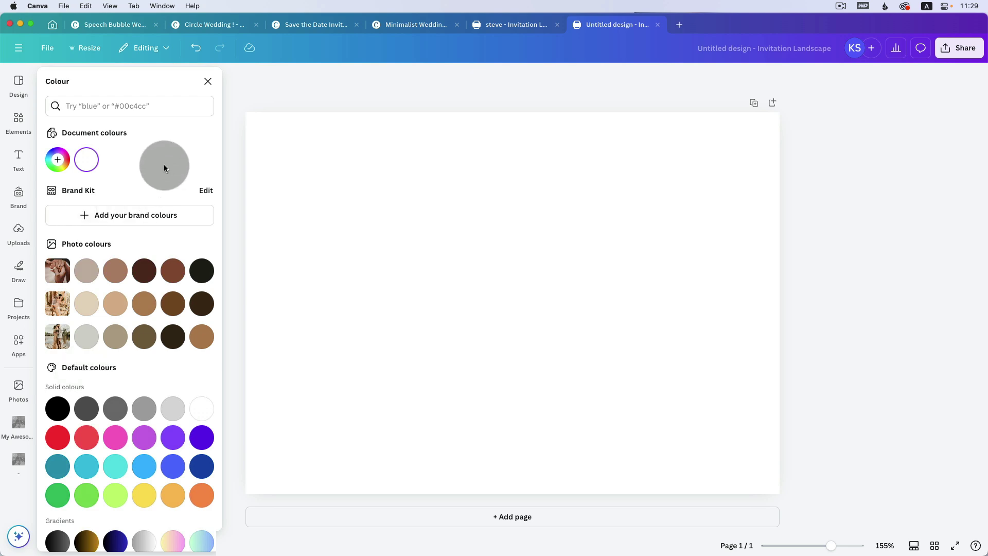
left_click(55, 158)
left_click(177, 239)
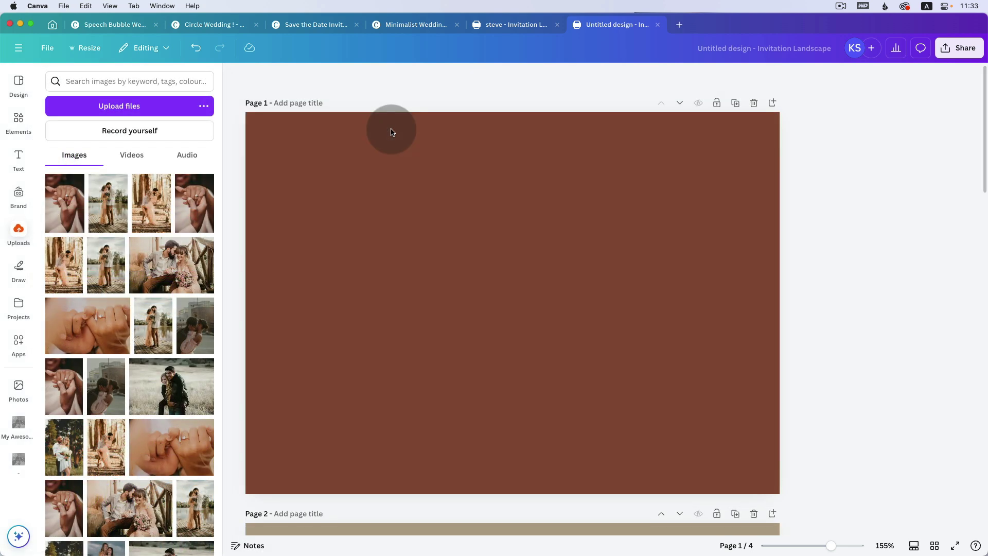
Title page 1 "Wedding Invitation - Burgundy".
left_click(284, 103)
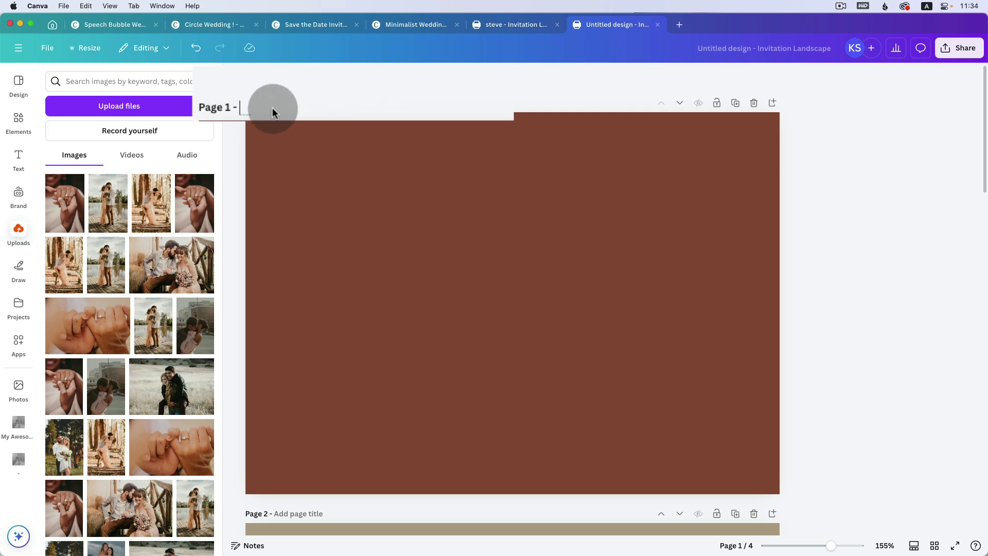
type("Wedding Invitation - Burgudn")
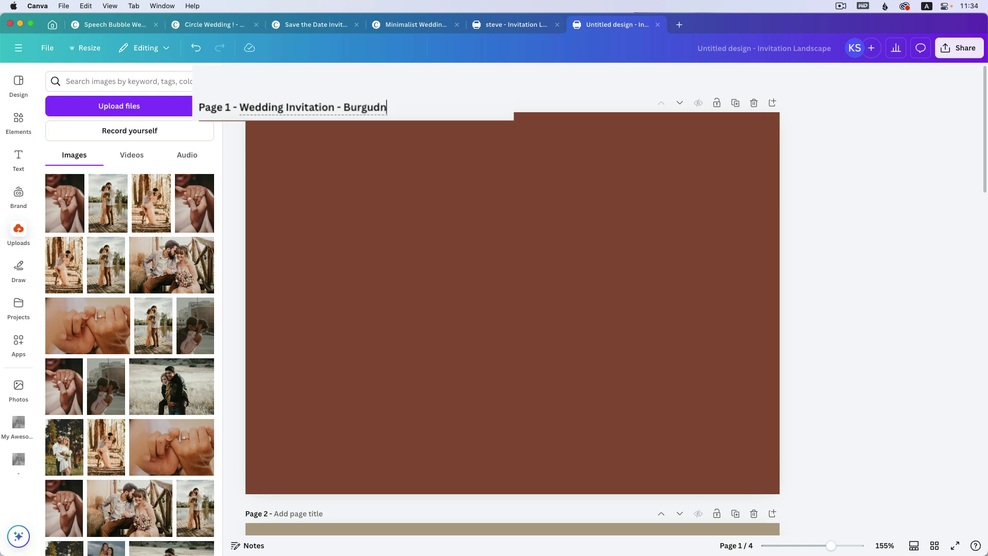
key("BackSpace")
key("BackSpace")
type("ndy")
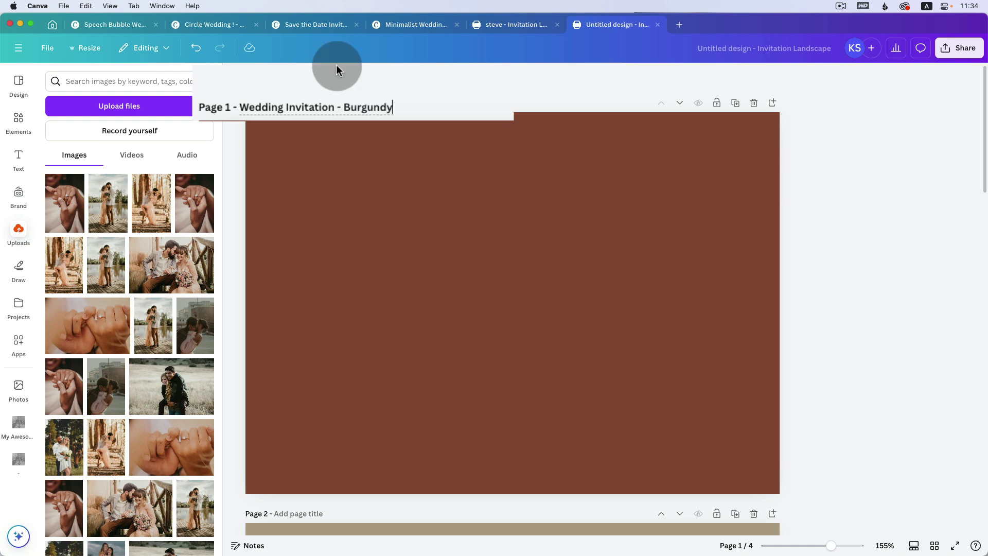
left_click(335, 74)
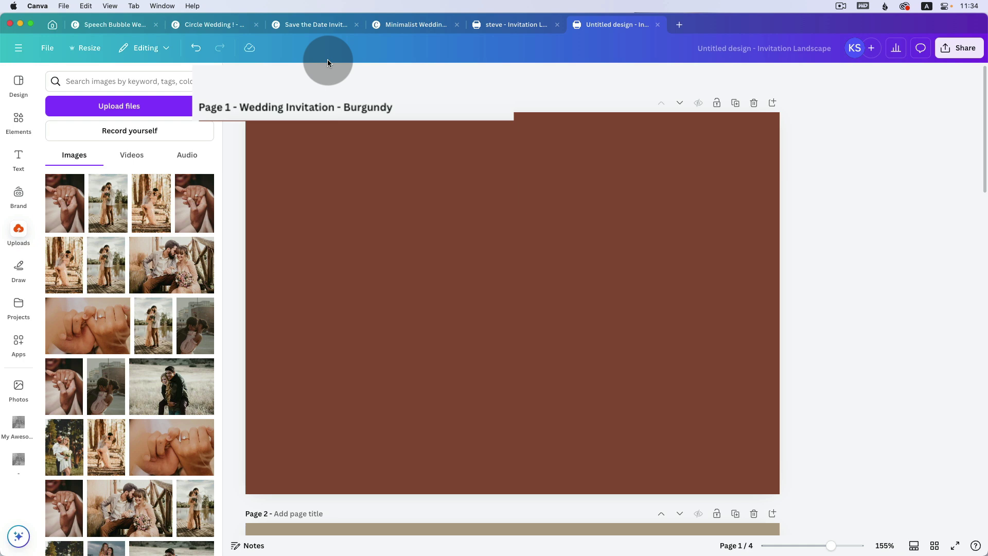
Add a text box to page 1 containing the couple's first names joined by an ampersand.
left_click(384, 108)
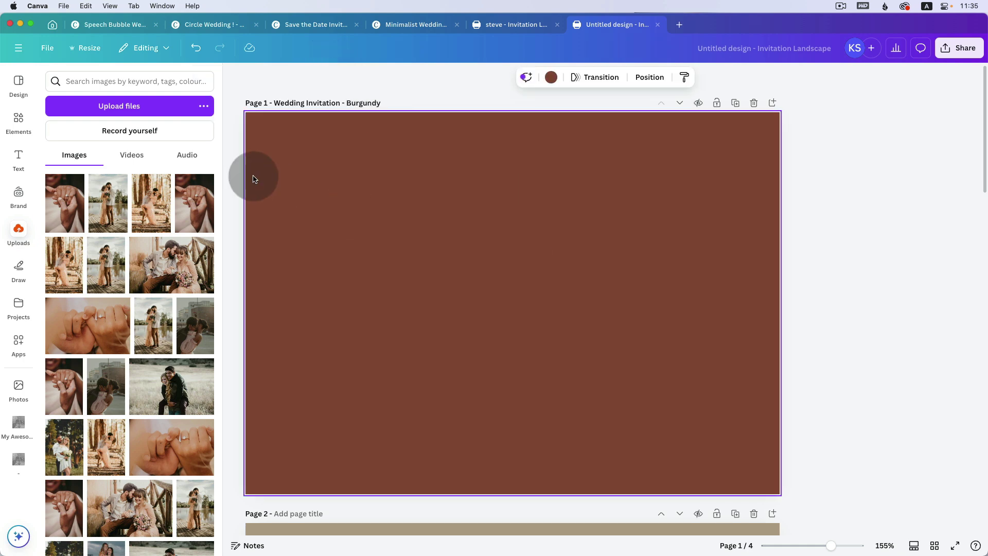
left_click(18, 167)
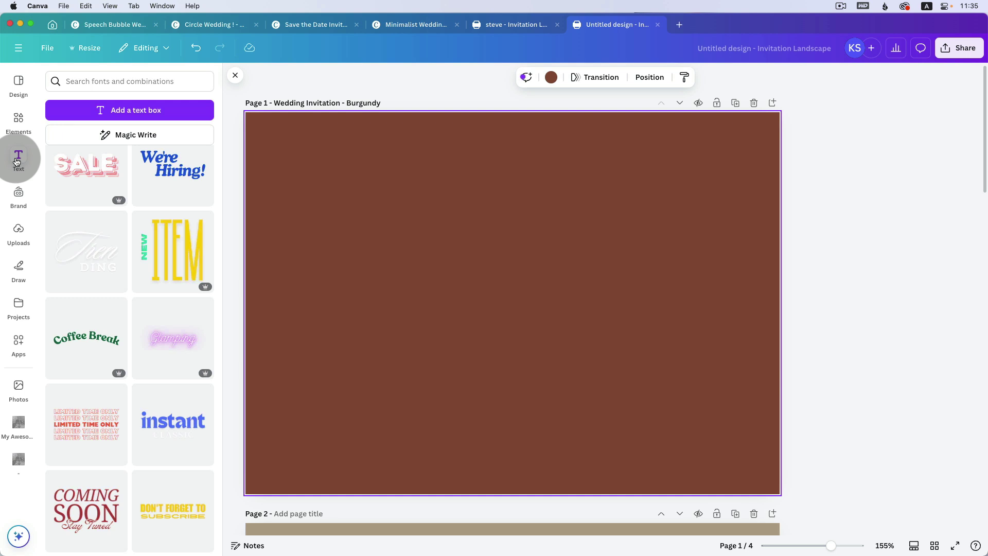
left_click(169, 111)
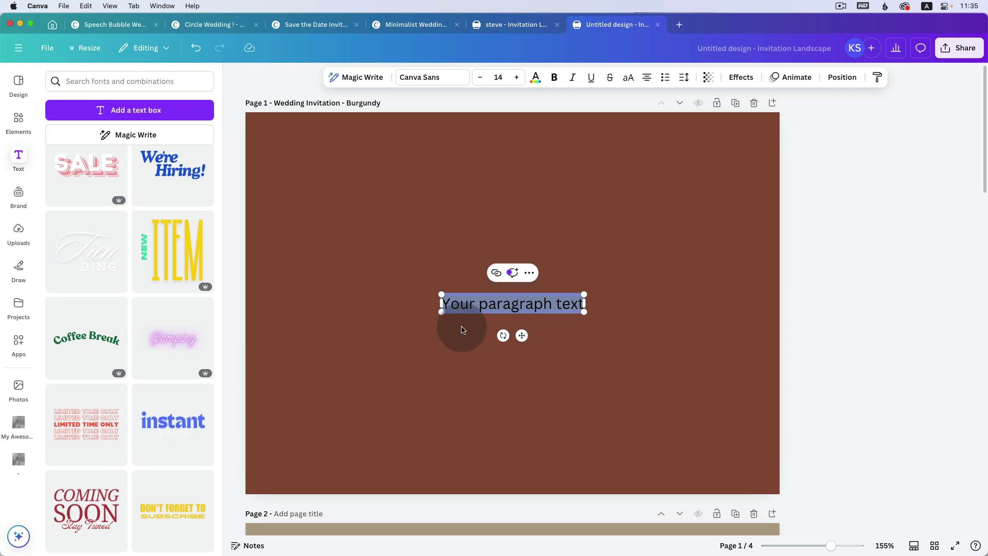
type("em")
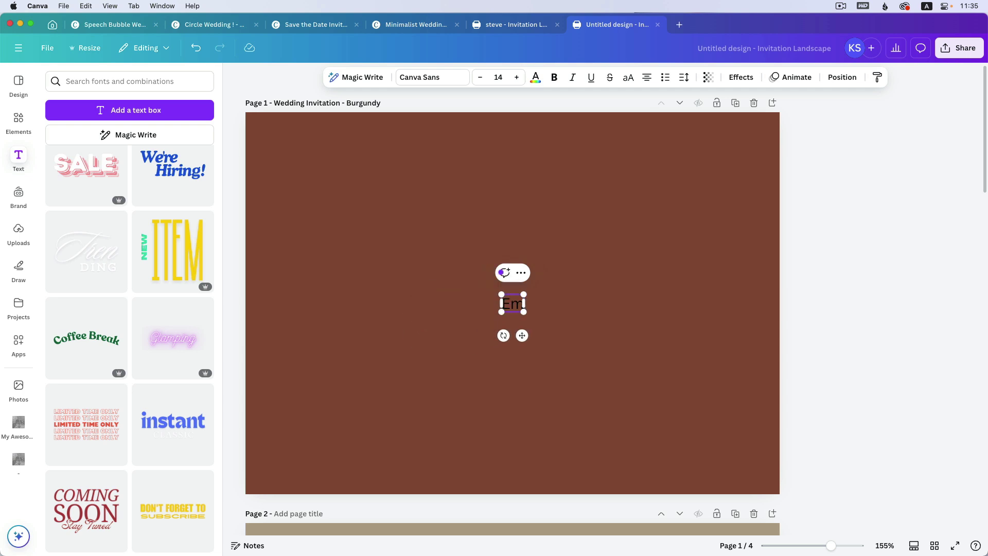
type("il")
key("BackSpace")
key("BackSpace")
key("BackSpace")
key("BackSpace")
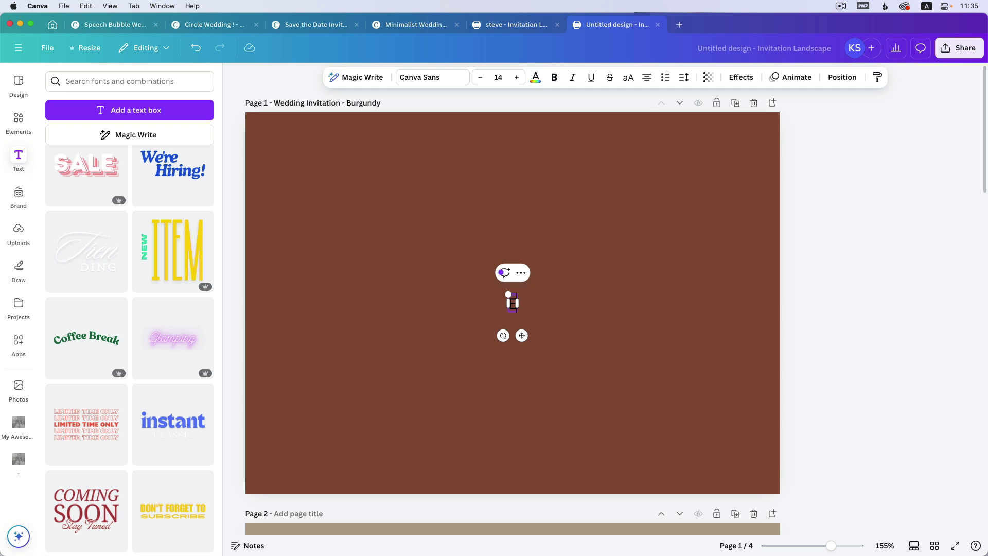
type("mily &")
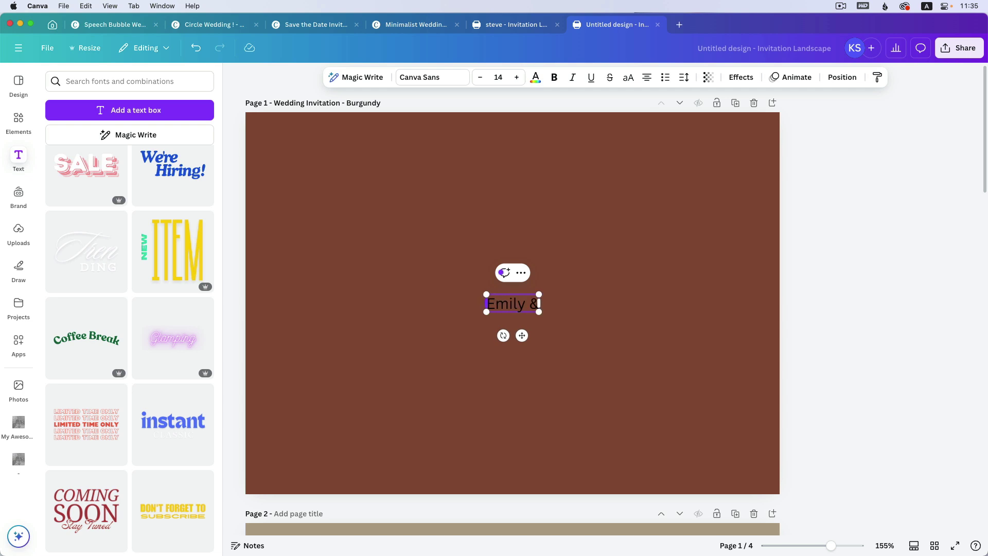
type(" James")
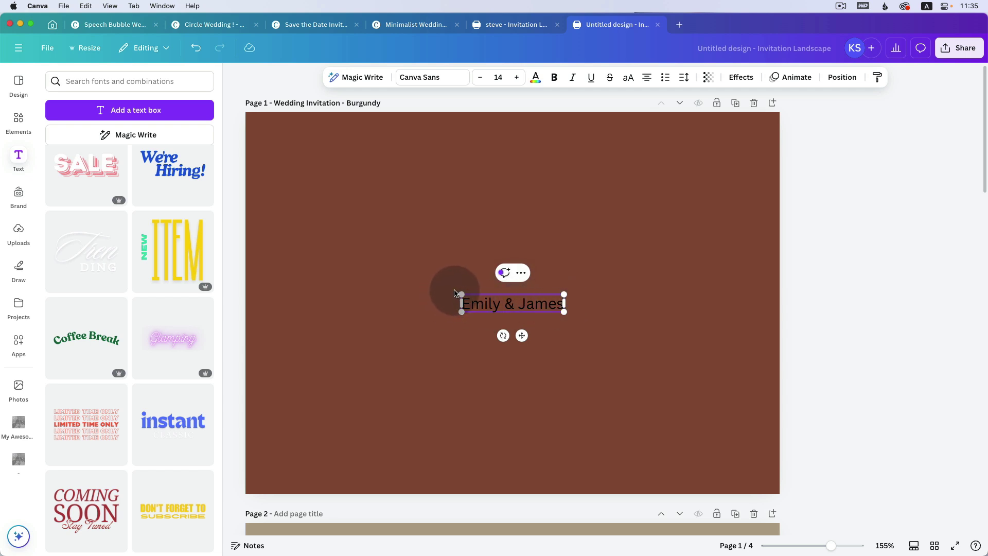
Select the couple's names in the text box and change them to uppercase.
key("super+a")
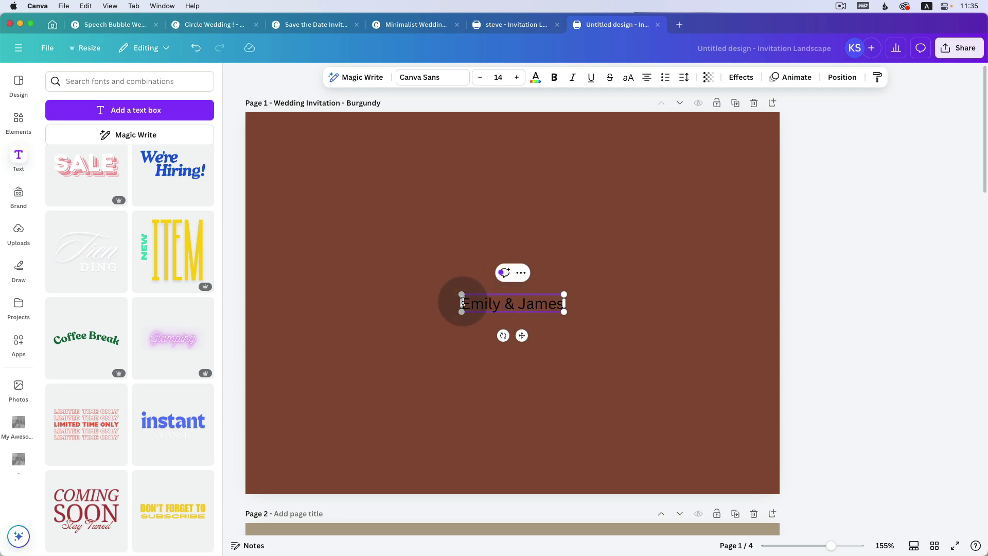
left_click(551, 309)
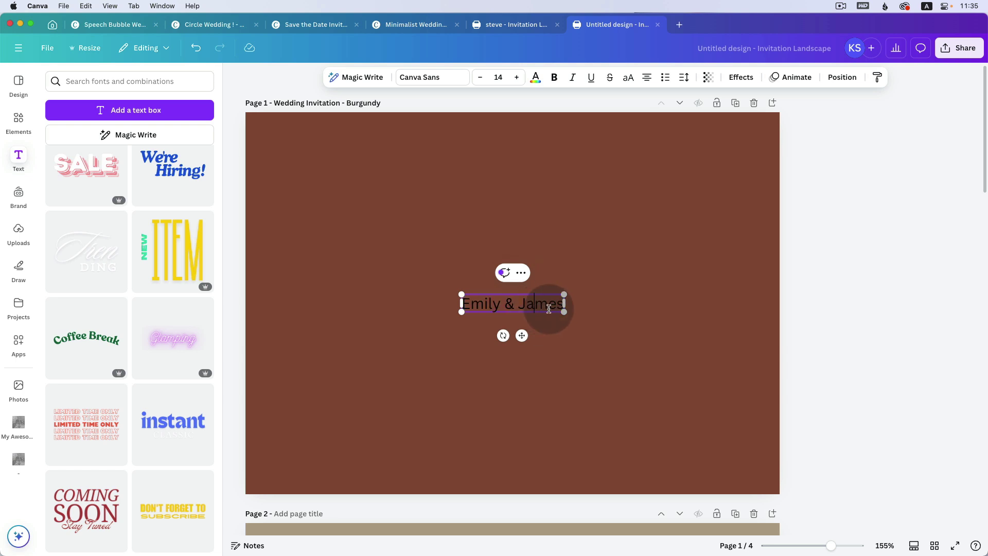
key("super+a")
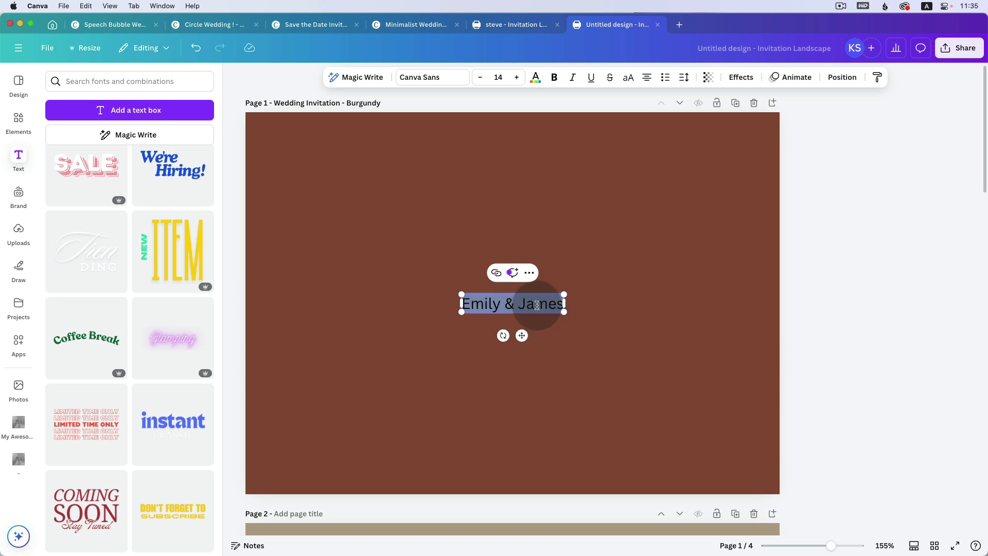
left_click(537, 305)
key("super+a")
left_click(461, 301)
left_click_drag(463, 302, 595, 302)
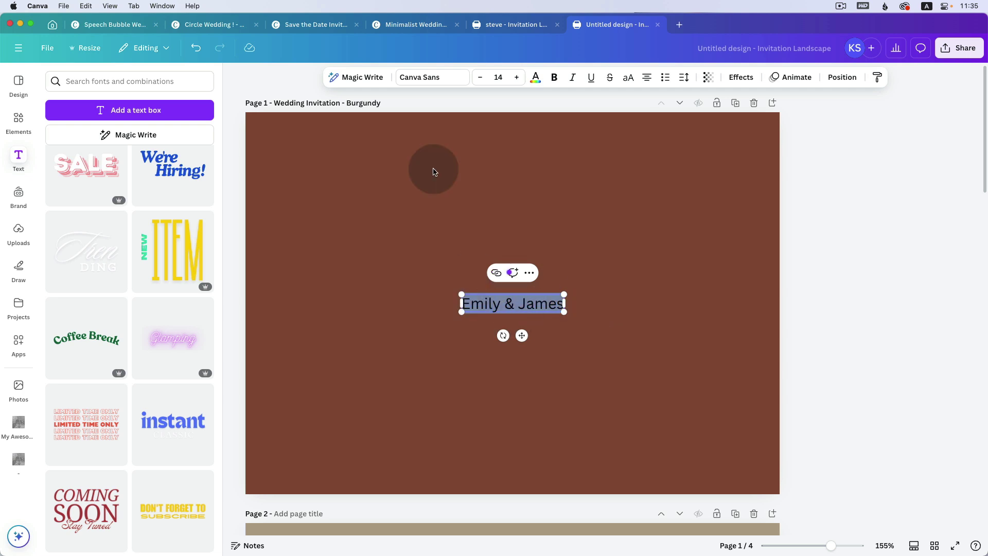
left_click(618, 82)
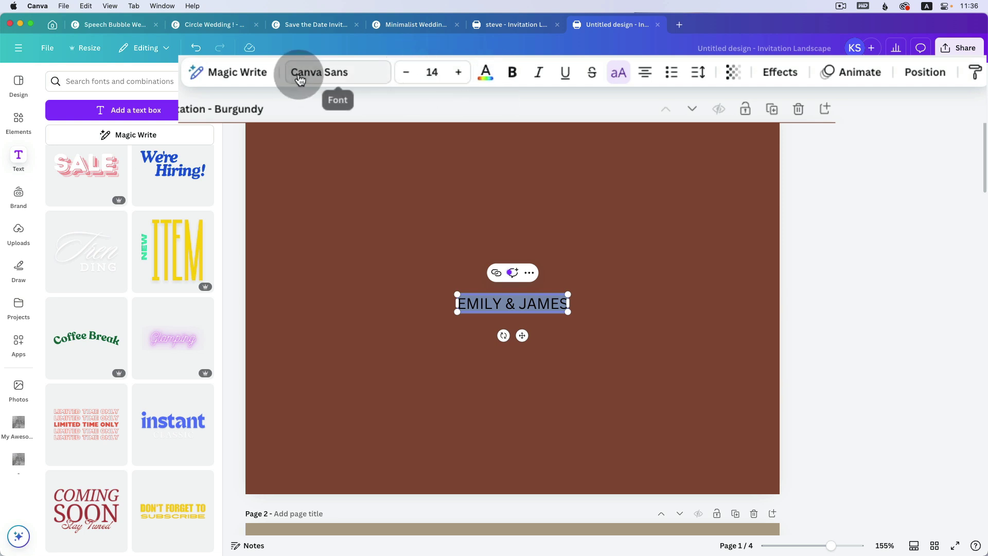
Search the fonts for "bodon" and set the couple's names in Bodoni FLF.
left_click(335, 76)
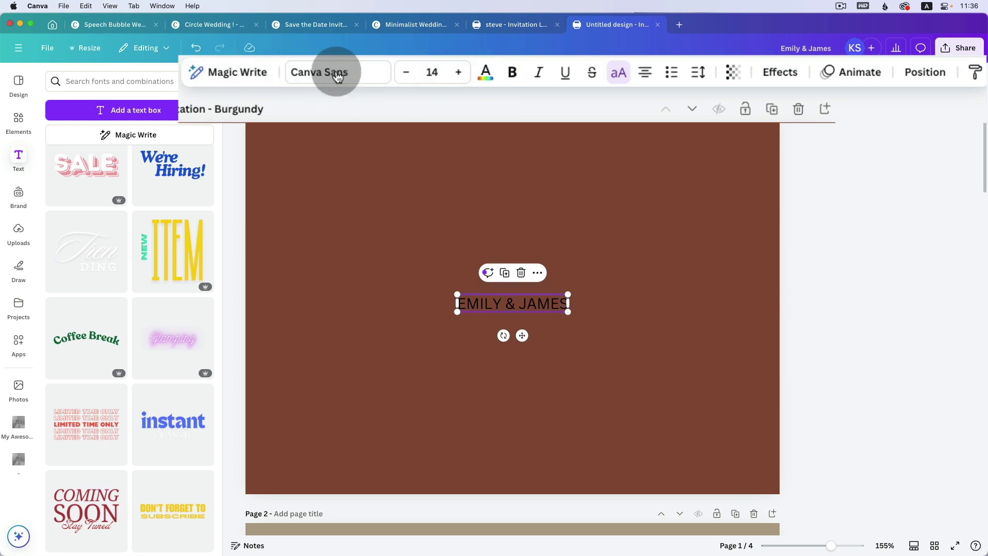
left_click(337, 76)
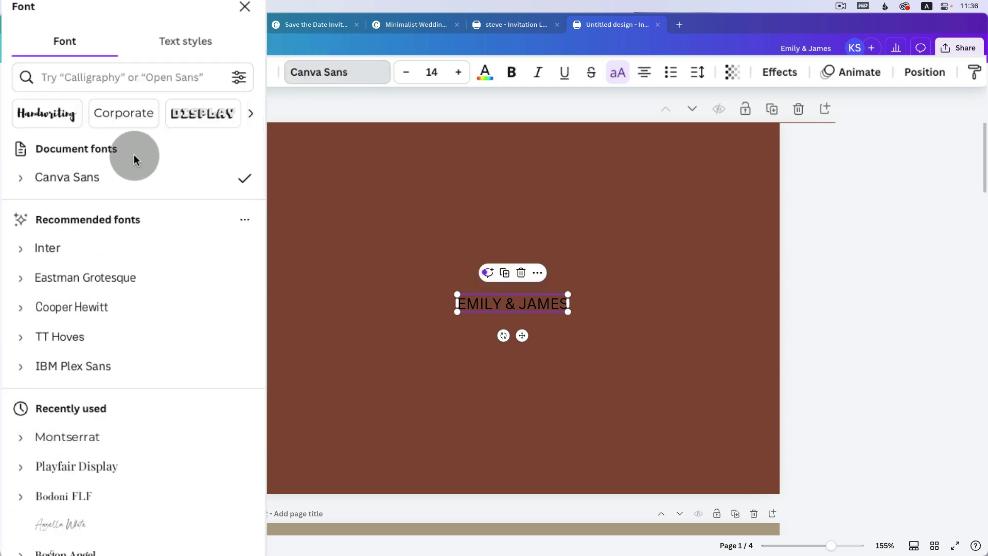
left_click(155, 75)
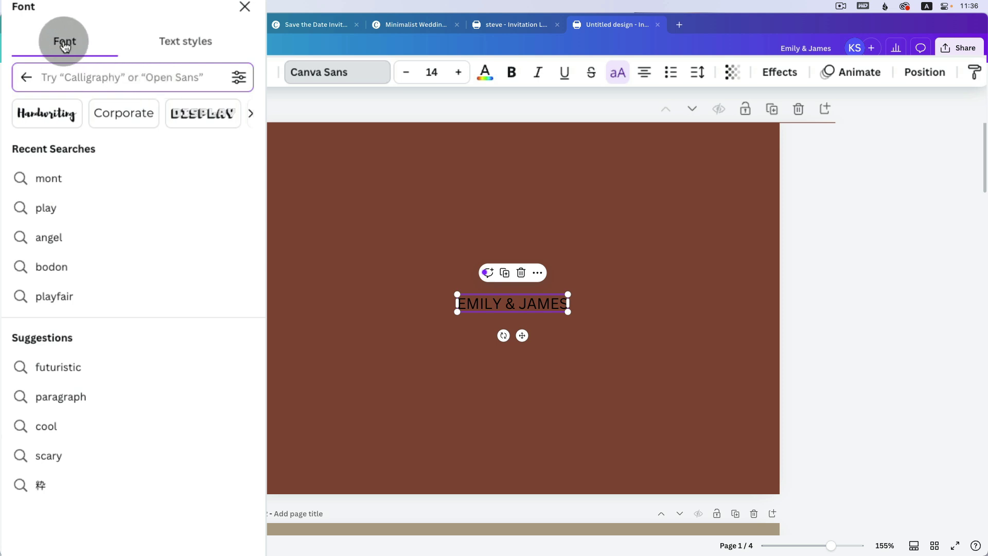
type("b")
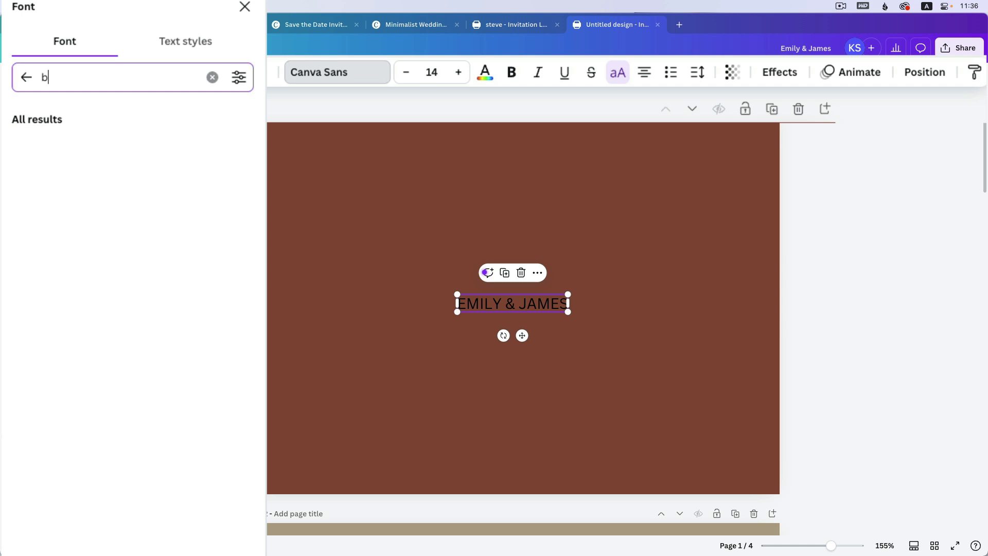
type("odon")
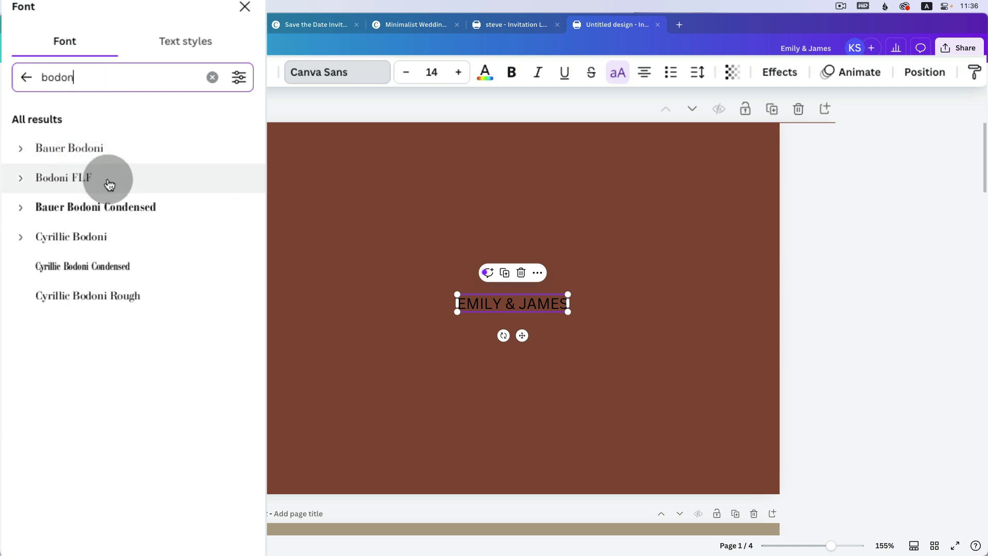
left_click(86, 180)
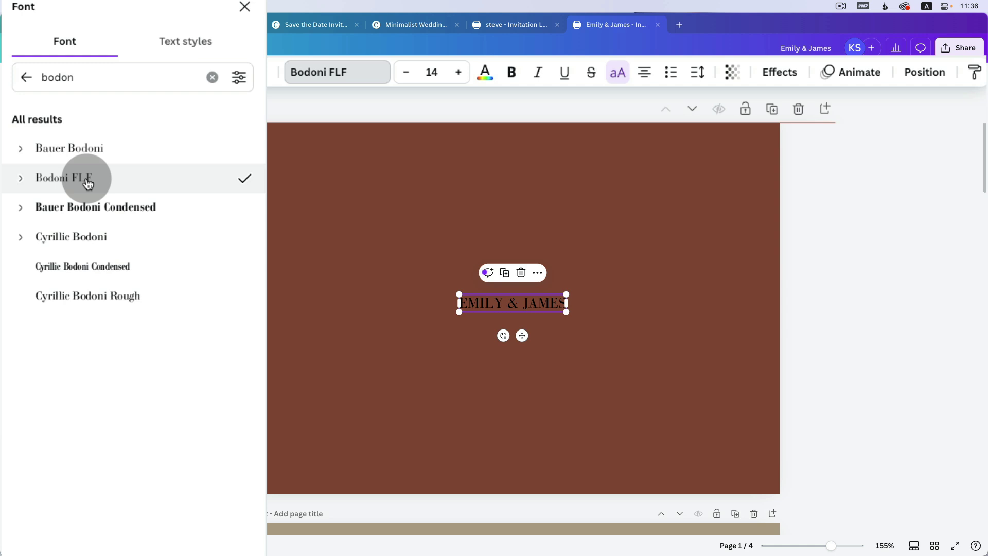
Increase the font size of the couple's names on page 1 to 37.
left_click(516, 315)
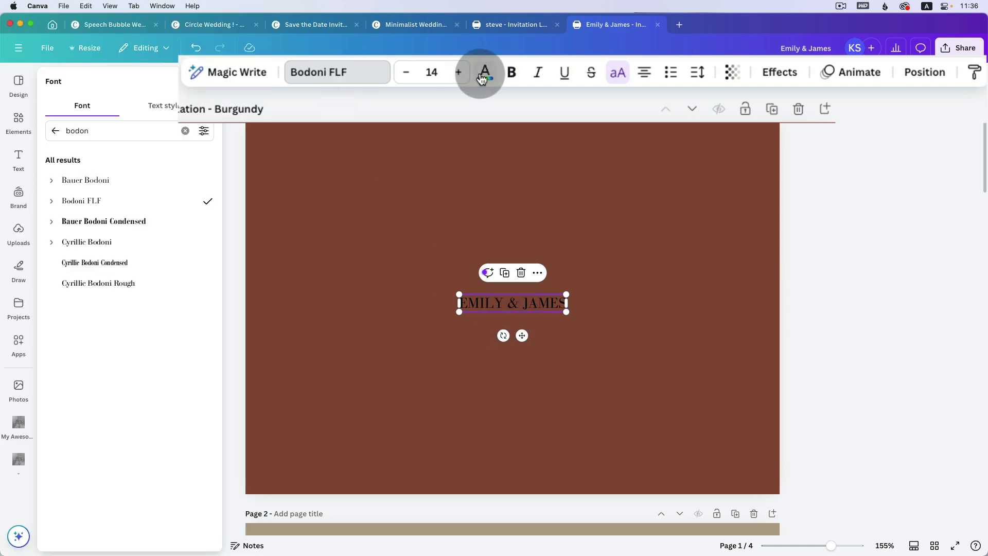
left_click(458, 74)
left_click(458, 74)
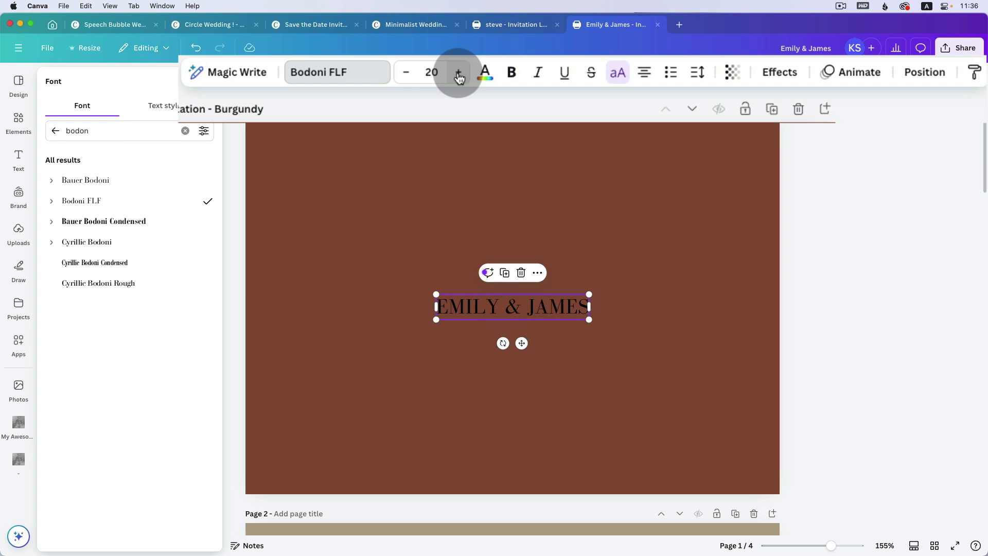
left_click(458, 74)
left_click(458, 74)
left_click(458, 75)
left_click(459, 75)
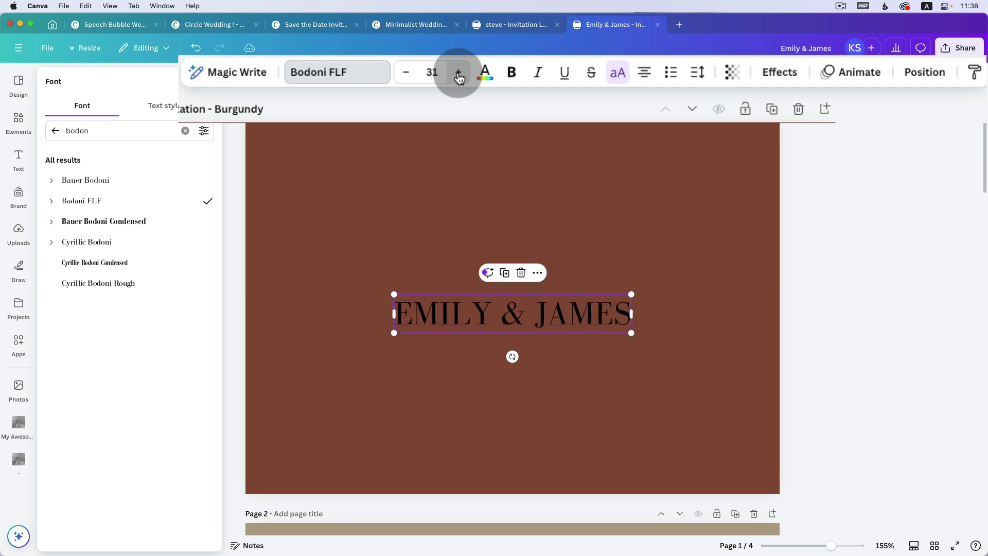
left_click(459, 75)
left_click(459, 76)
left_click(459, 75)
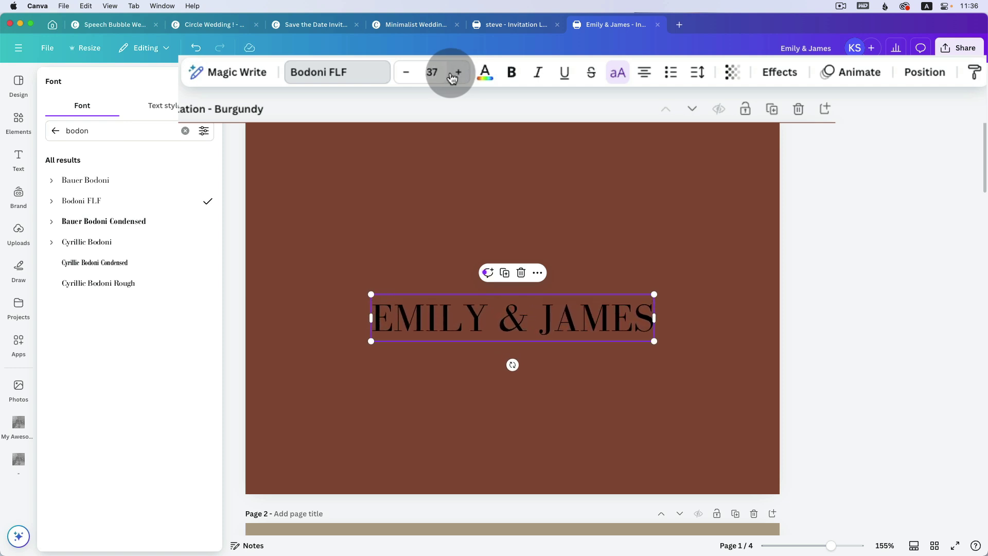
Set the text colour of the couple's names to white from the default solid colours.
left_click(485, 74)
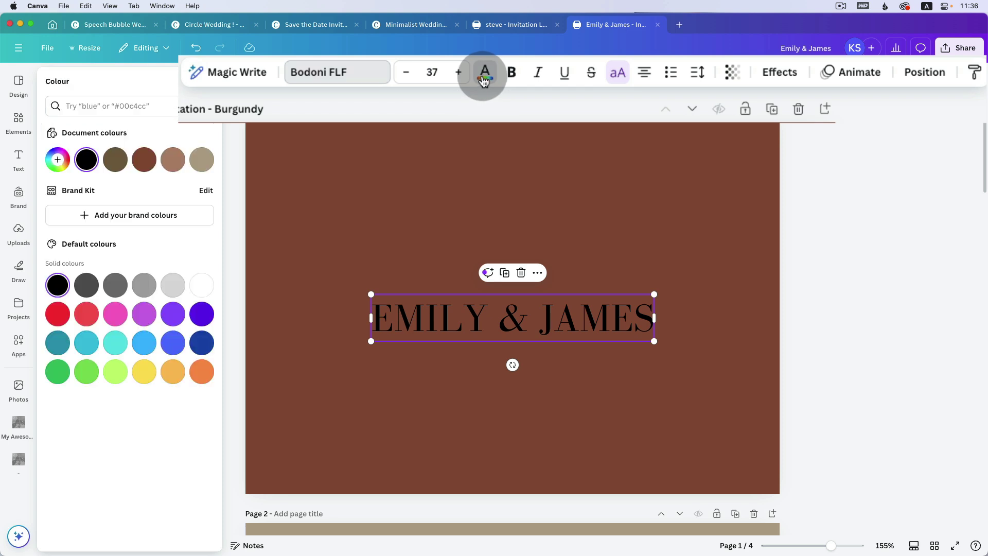
left_click(91, 251)
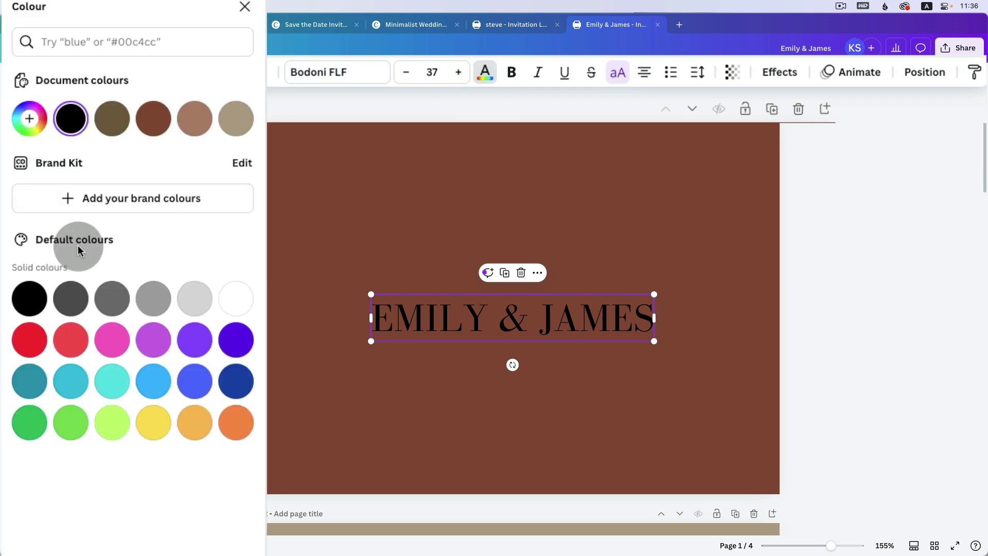
left_click(234, 307)
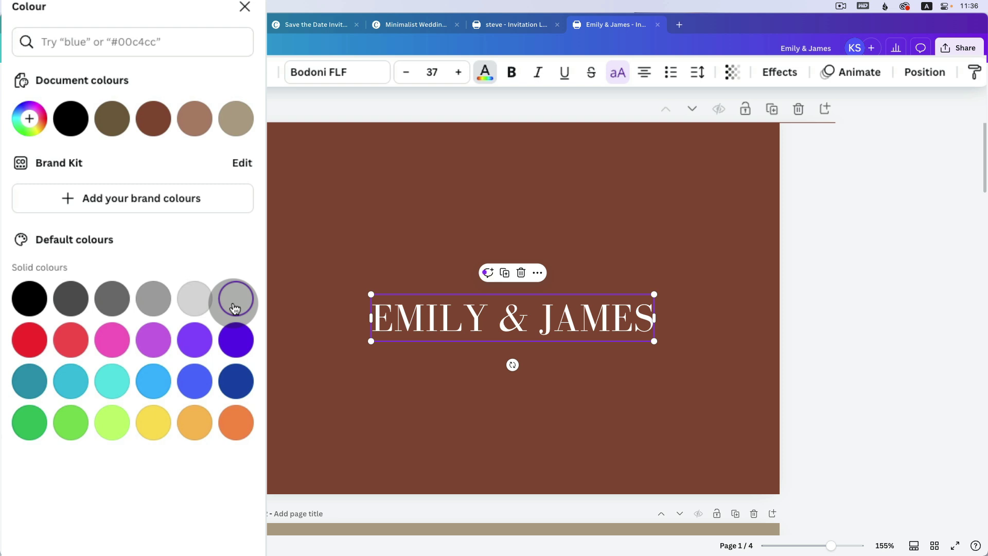
Try bold and italic styling on the couple's names and revert to regular.
left_click(519, 82)
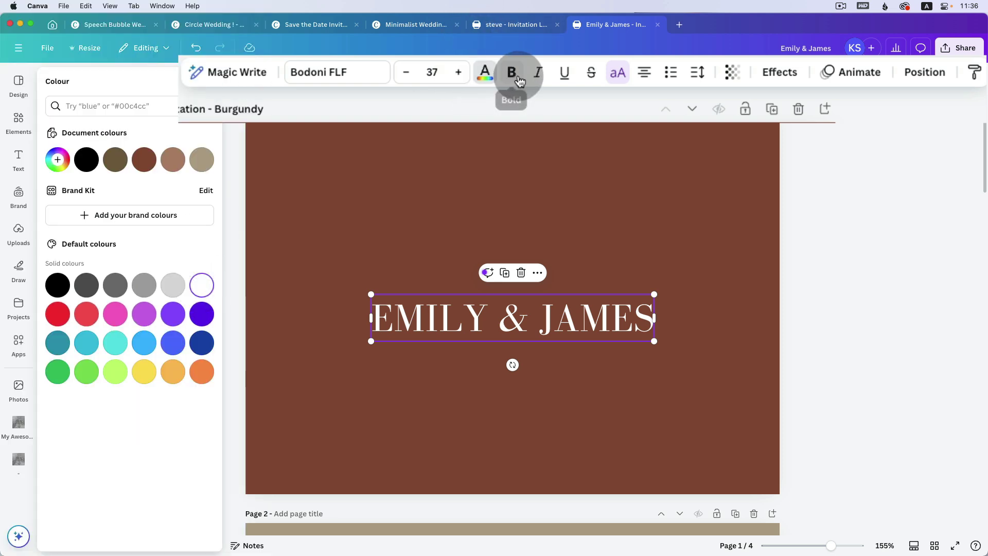
left_click(513, 75)
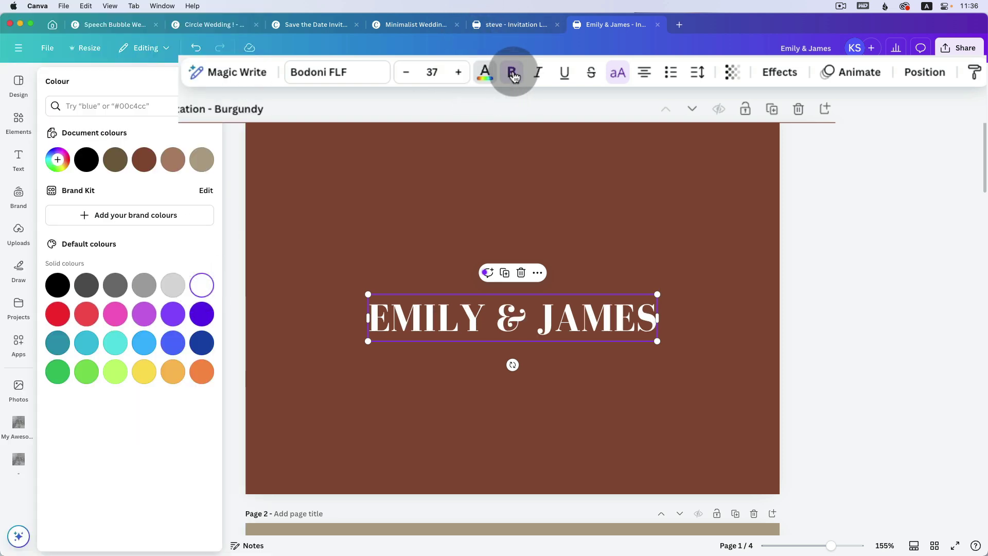
left_click(513, 75)
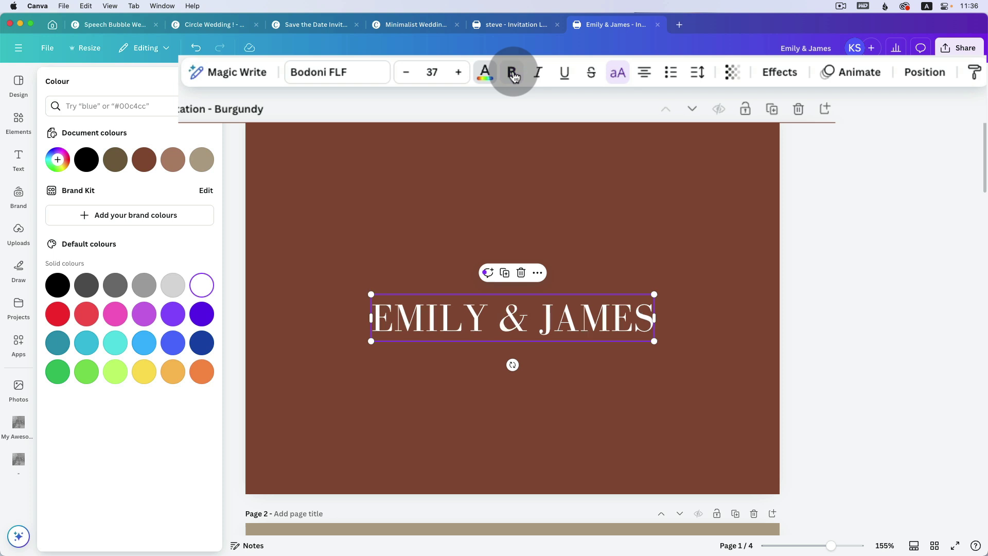
left_click(538, 76)
left_click(514, 83)
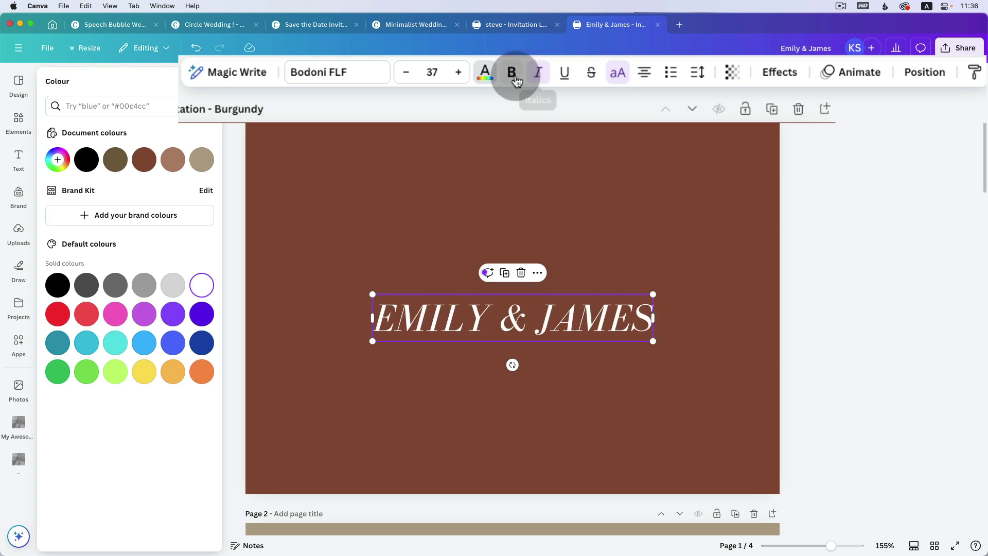
left_click(516, 81)
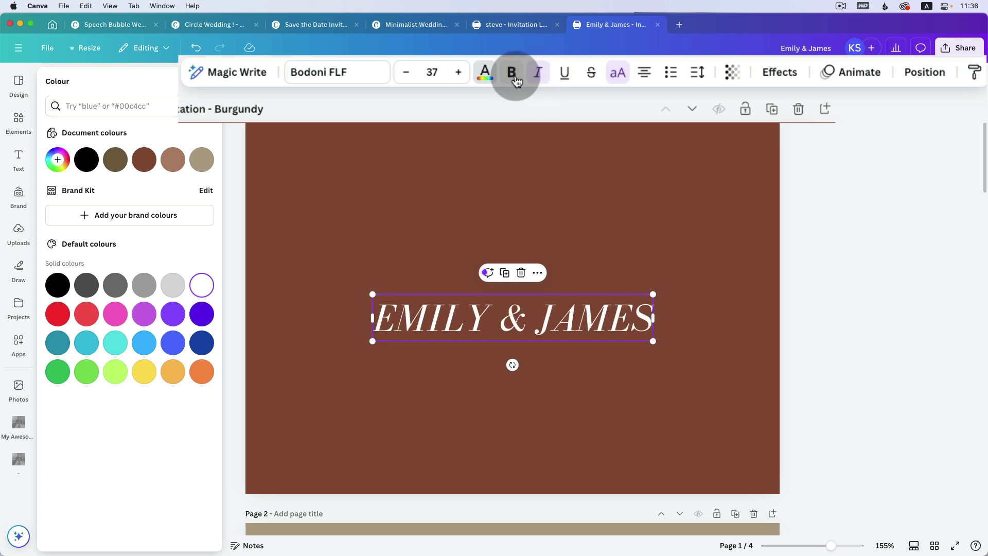
left_click(515, 80)
left_click(516, 80)
left_click(545, 77)
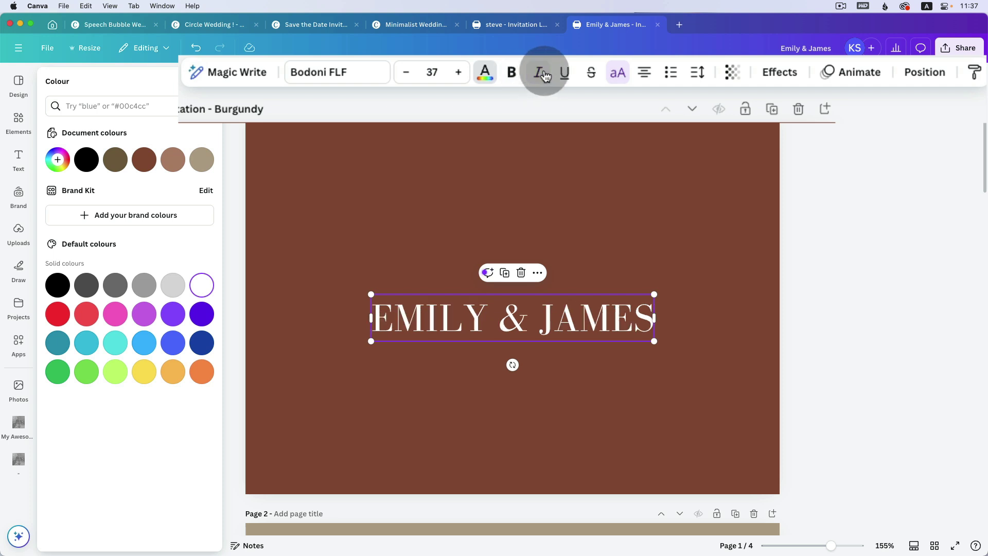
left_click(545, 77)
left_click(545, 77)
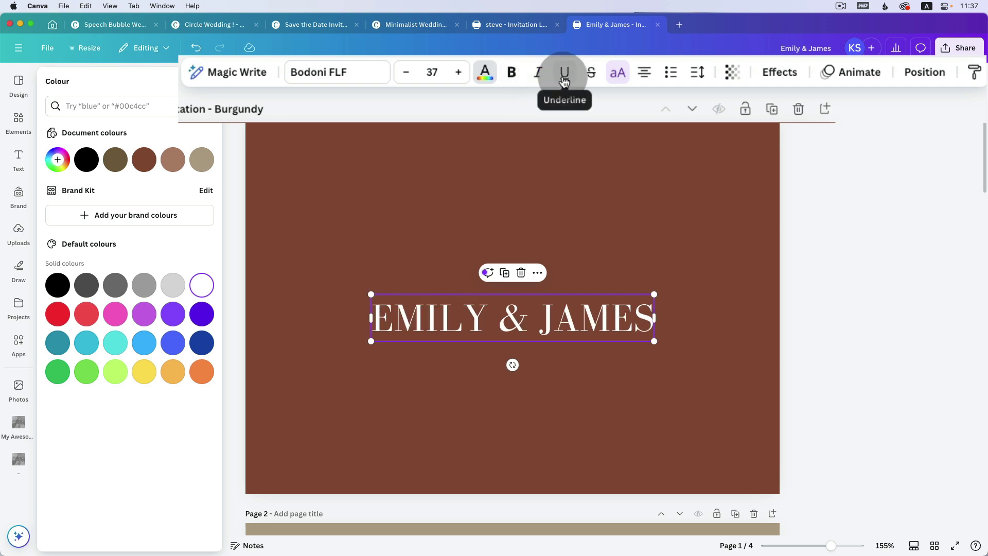
Try underline, strikethrough and mixed case on the couple's names, and restore the plain uppercase styling.
left_click(564, 80)
left_click(564, 81)
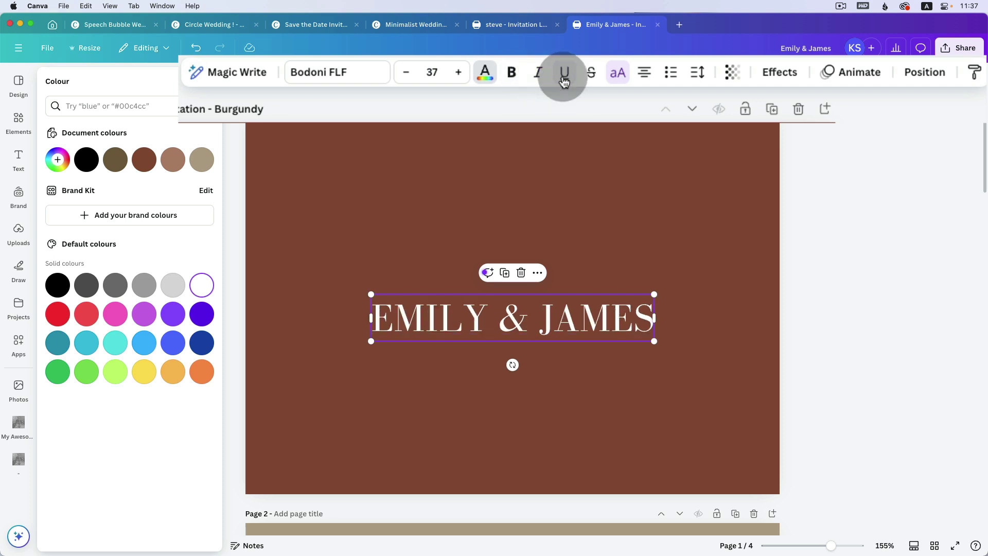
left_click(592, 75)
left_click(591, 75)
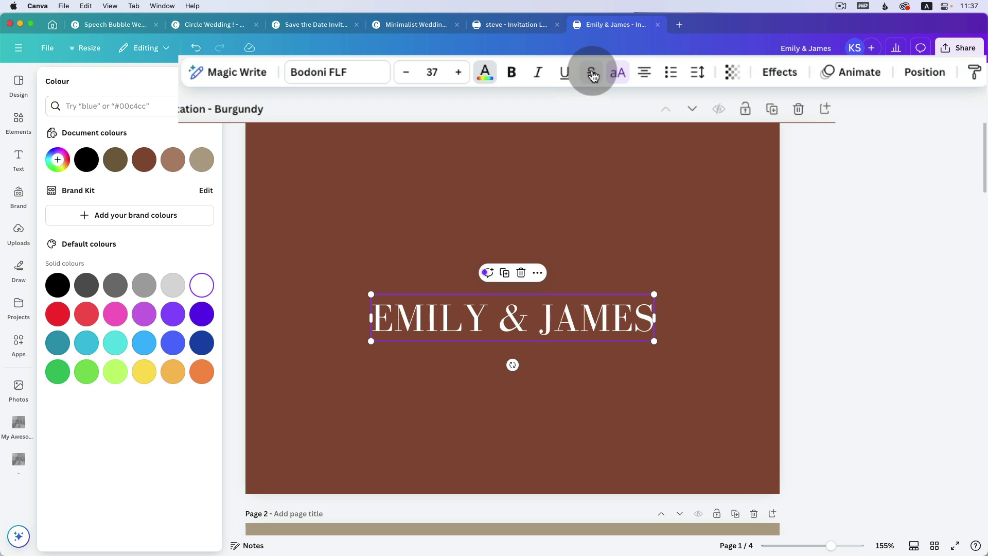
left_click(617, 79)
left_click(617, 78)
left_click(617, 79)
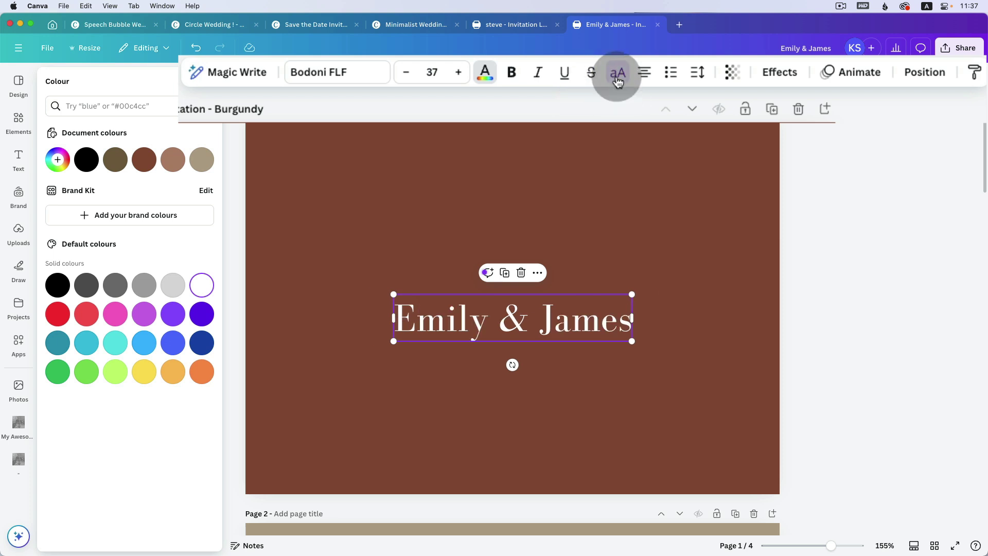
left_click(618, 80)
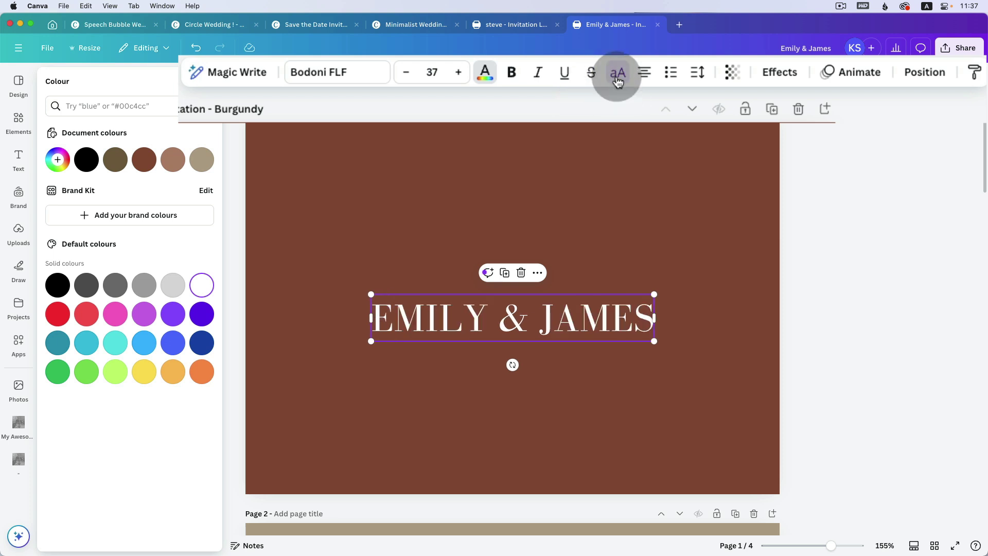
left_click(646, 79)
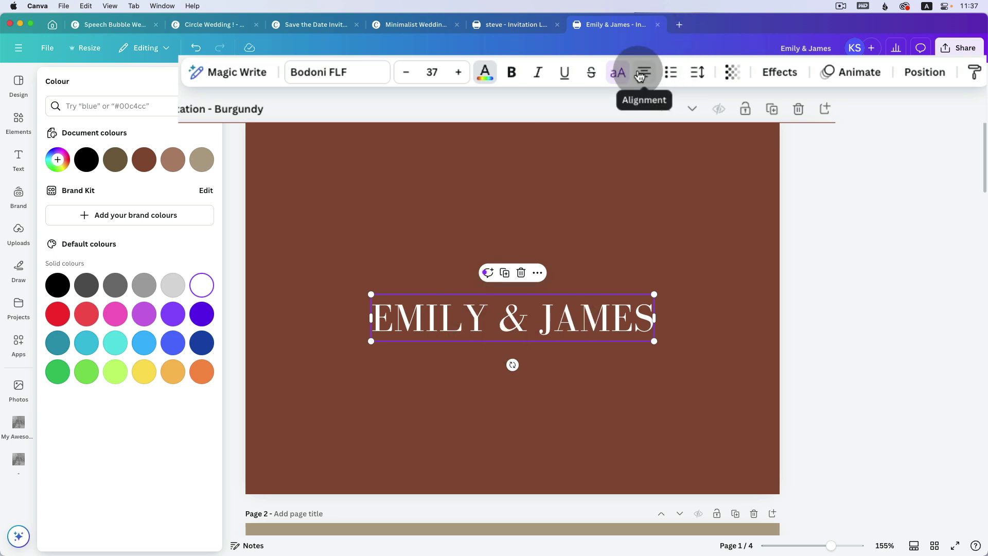
Set the letter spacing of the couple's names to 138 and deselect the text.
left_click(697, 76)
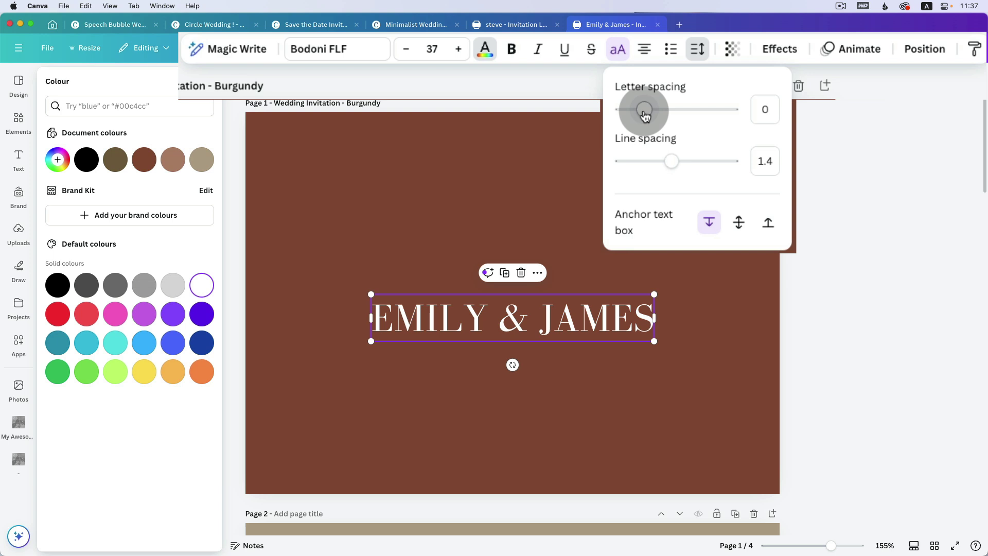
left_click_drag(647, 117, 662, 116)
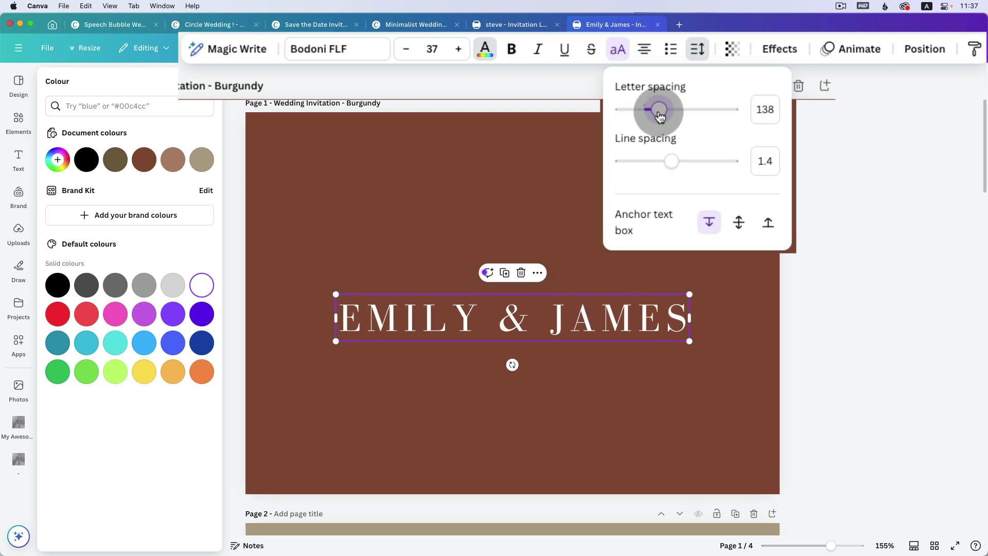
left_click(658, 316)
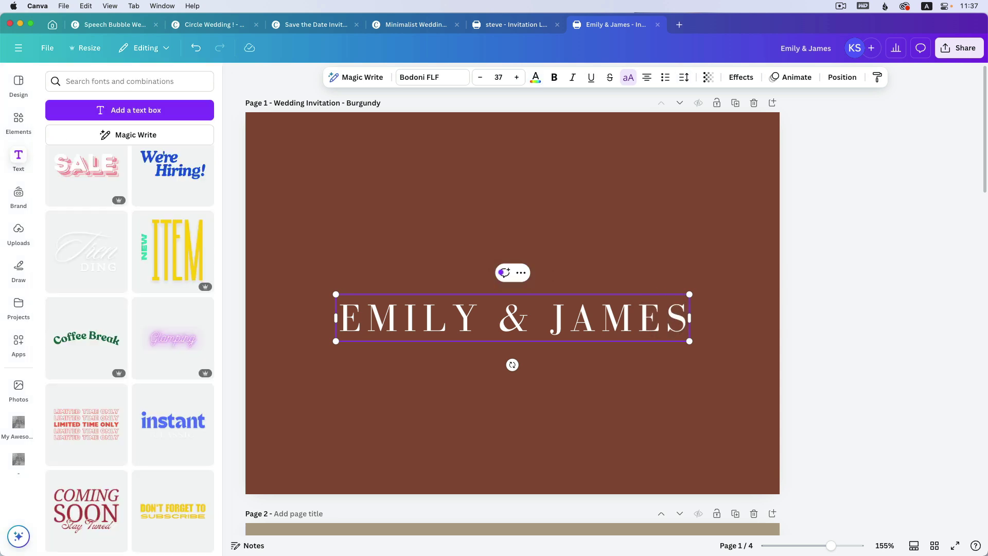
left_click(829, 162)
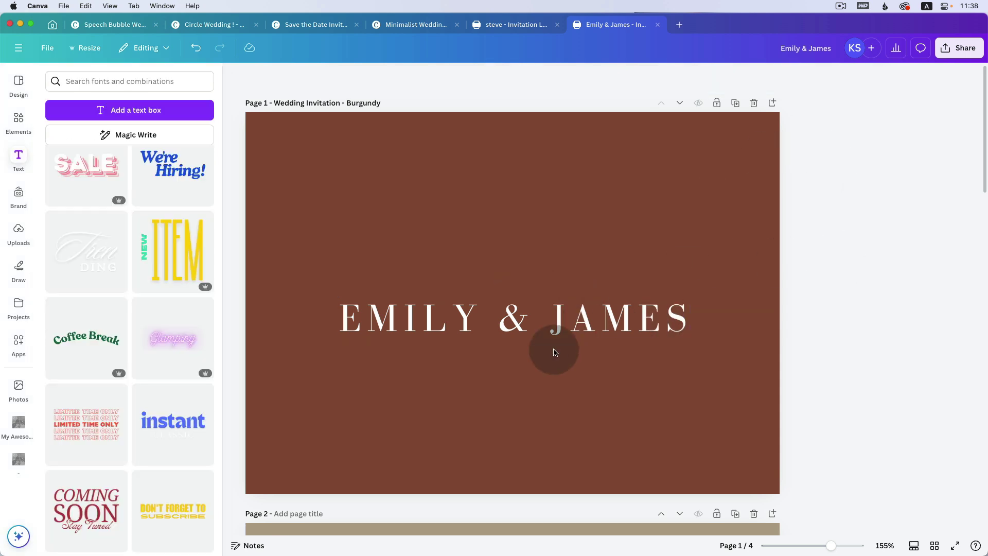
Move the couple's names into the upper half of page 1 and duplicate the text box directly below.
left_click(525, 319)
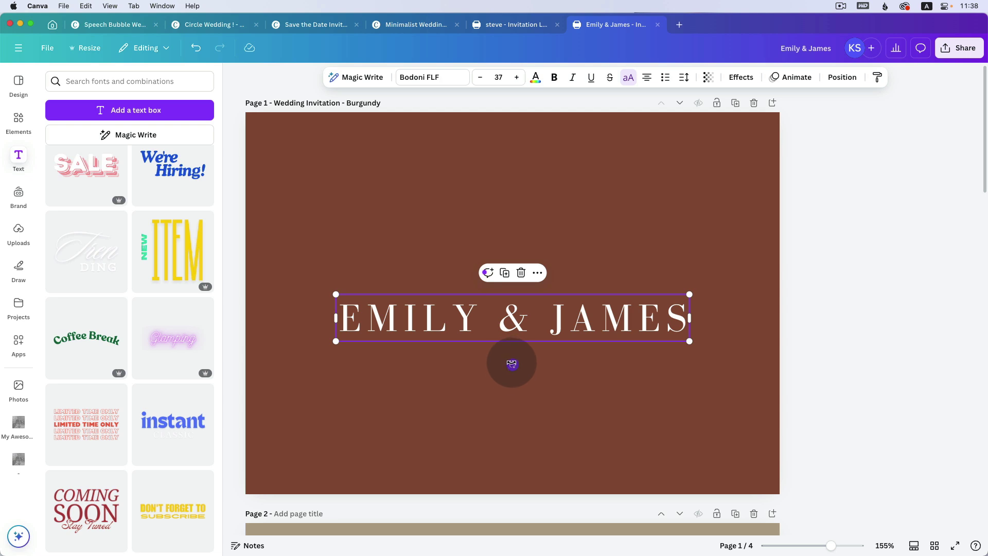
left_click_drag(512, 315, 506, 236)
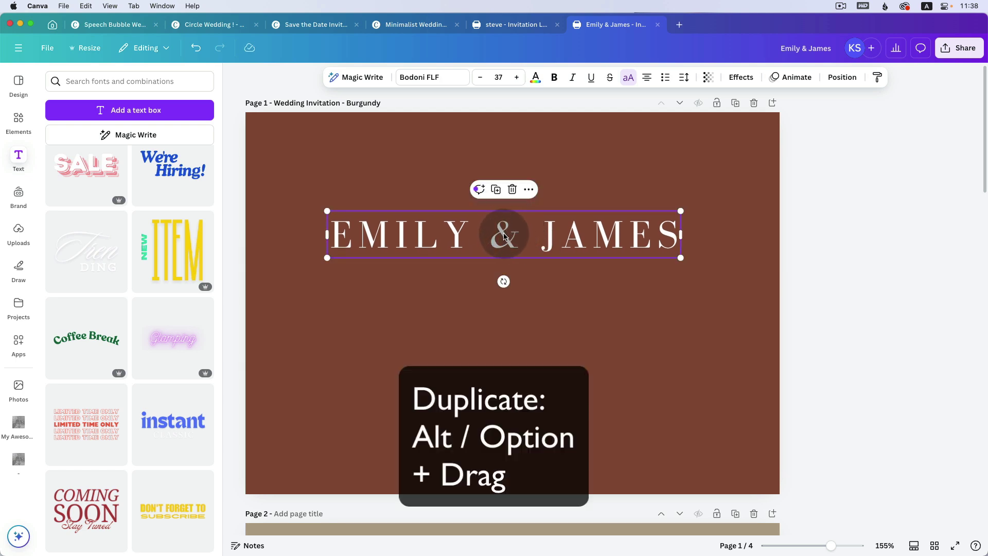
left_click_drag(504, 236, 505, 308)
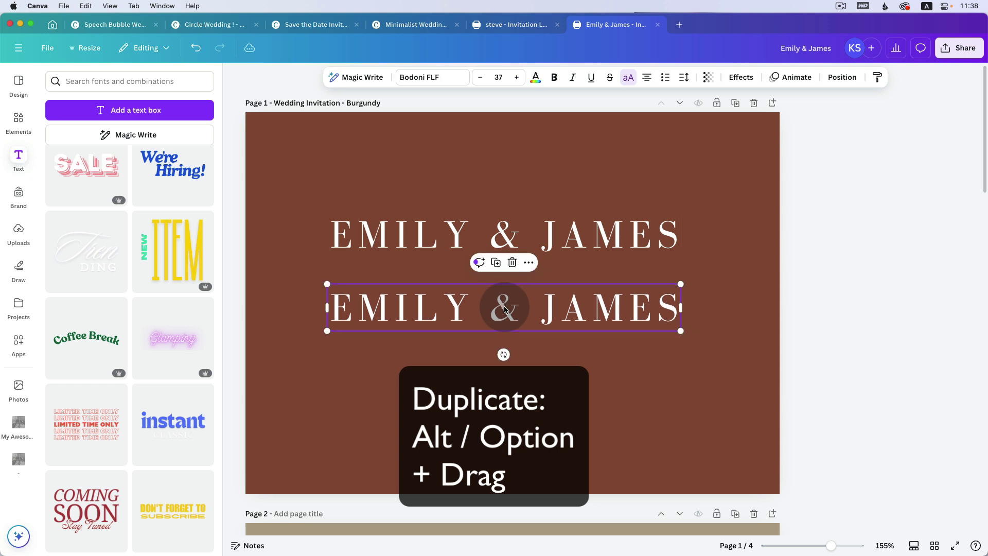
Delete the ampersand and second name from the lower copy and move the remaining name to the page's left half.
double_click(504, 308)
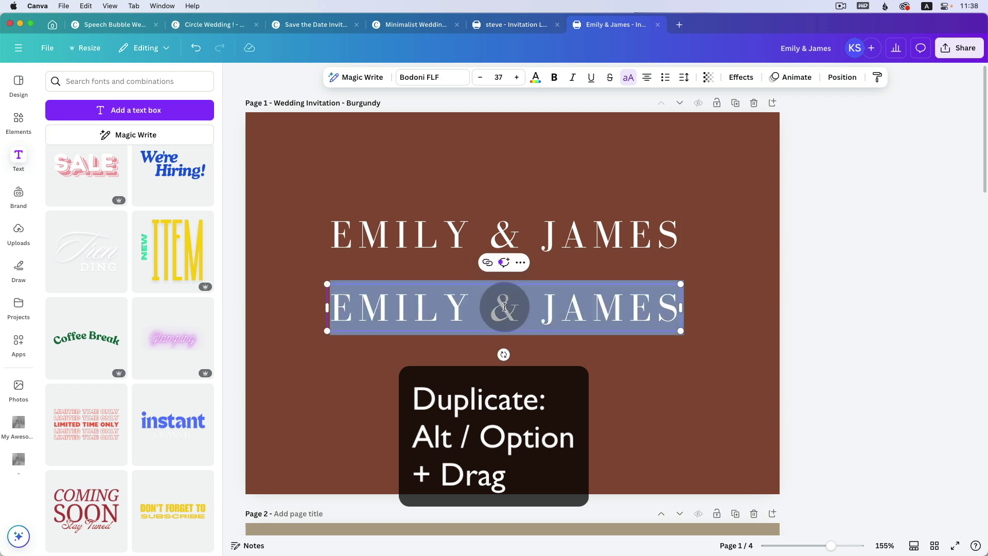
left_click(495, 308)
left_click_drag(489, 308, 758, 313)
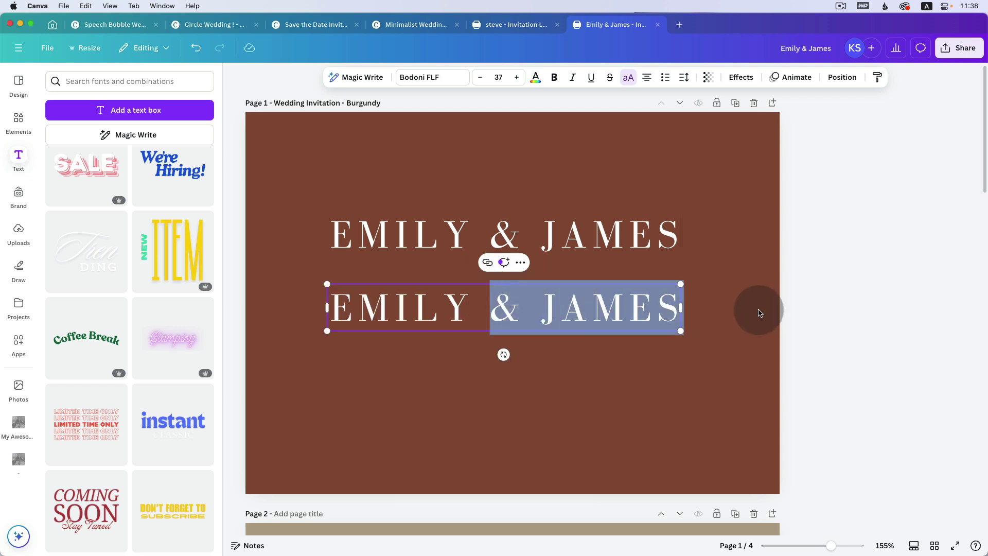
key("BackSpace")
left_click(524, 302)
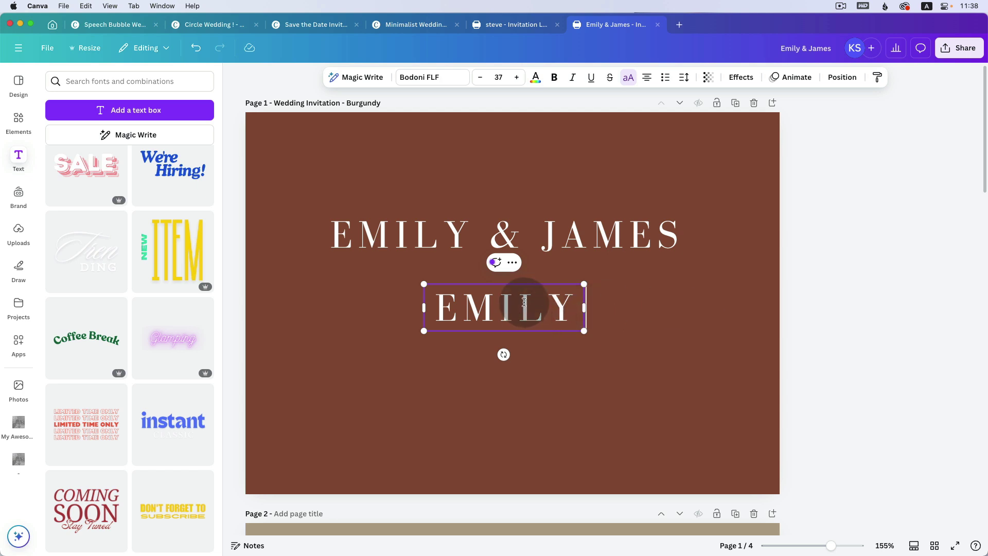
left_click(632, 371)
left_click_drag(506, 309, 363, 317)
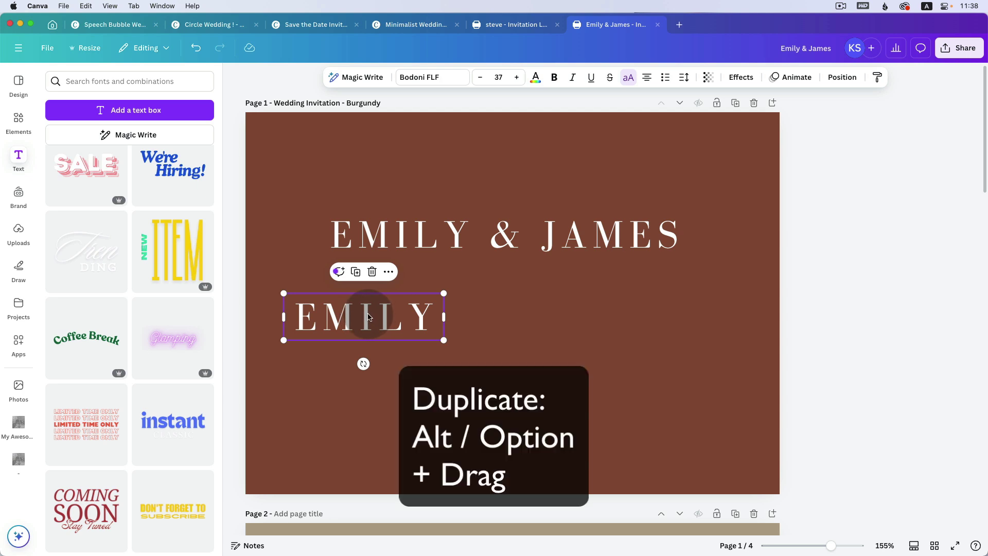
Duplicate the single-name text box into the page's right half and replace its text with the partner's first name in uppercase.
left_click_drag(368, 317, 642, 314)
double_click(642, 314)
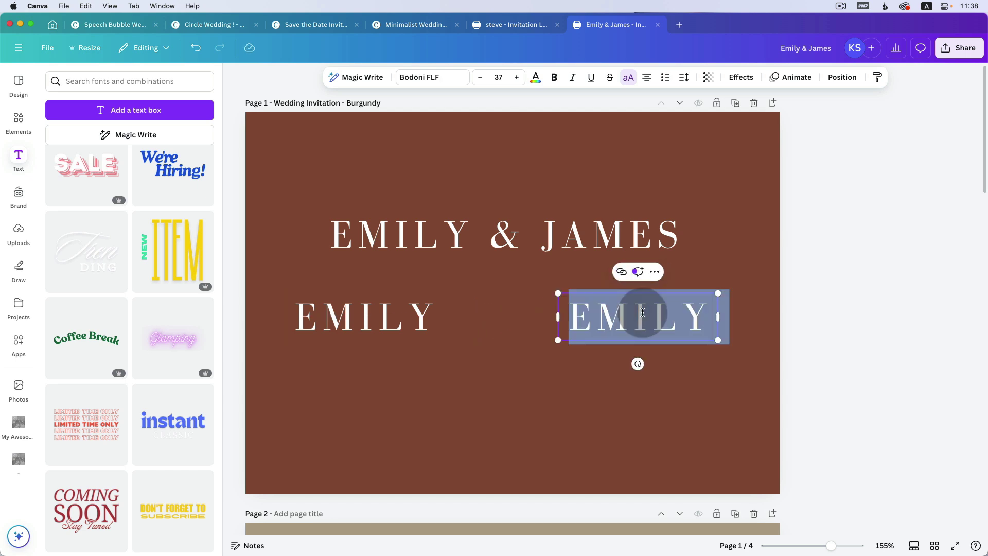
type("JAMES")
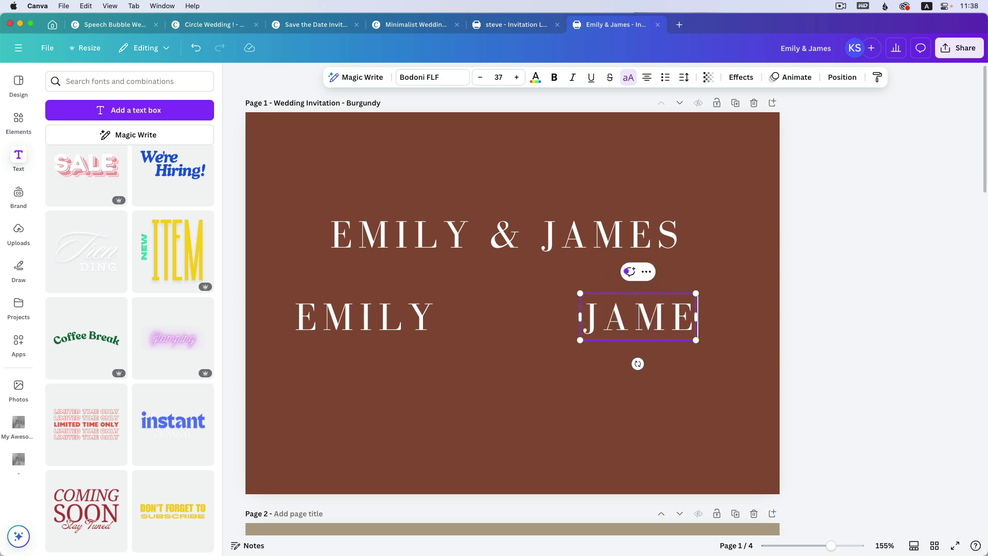
left_click(868, 235)
left_click(620, 313)
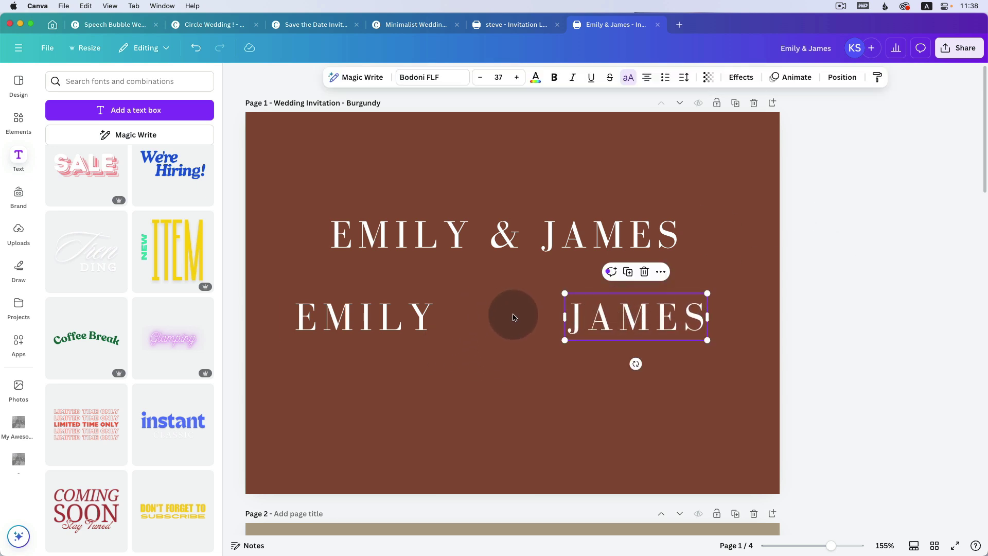
Add a new text box between the two separate names on page 1 and replace its placeholder text with "&".
left_click(469, 330)
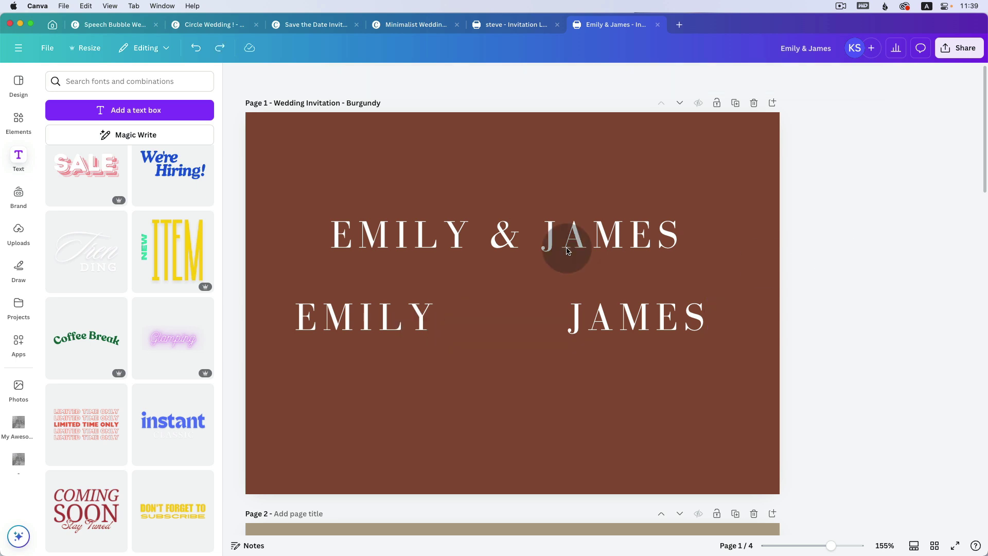
left_click(147, 112)
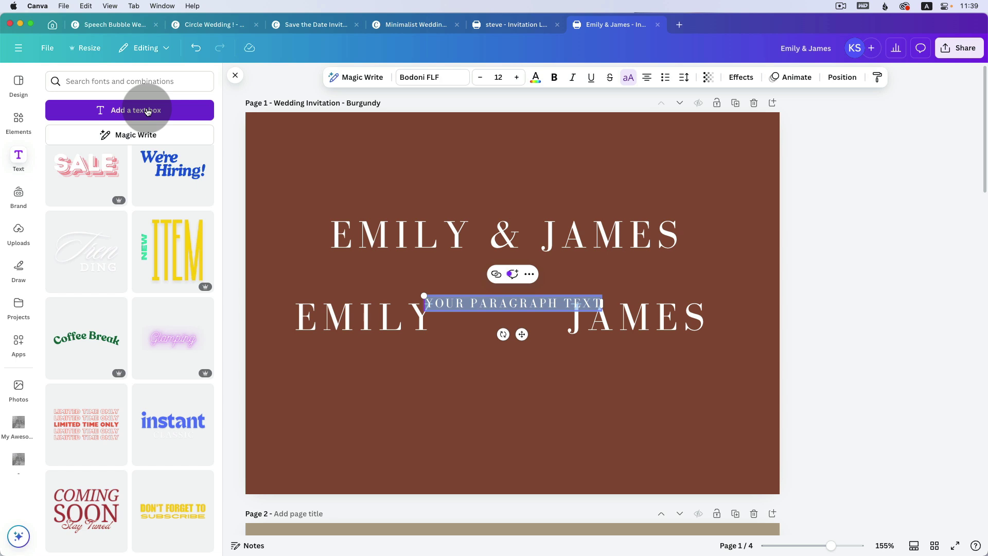
key("BackSpace")
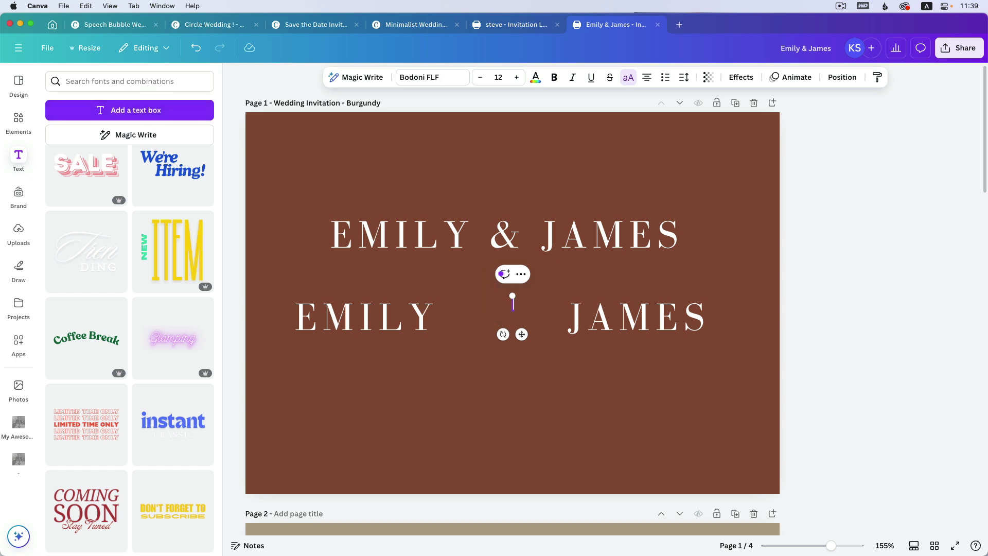
left_click(510, 303)
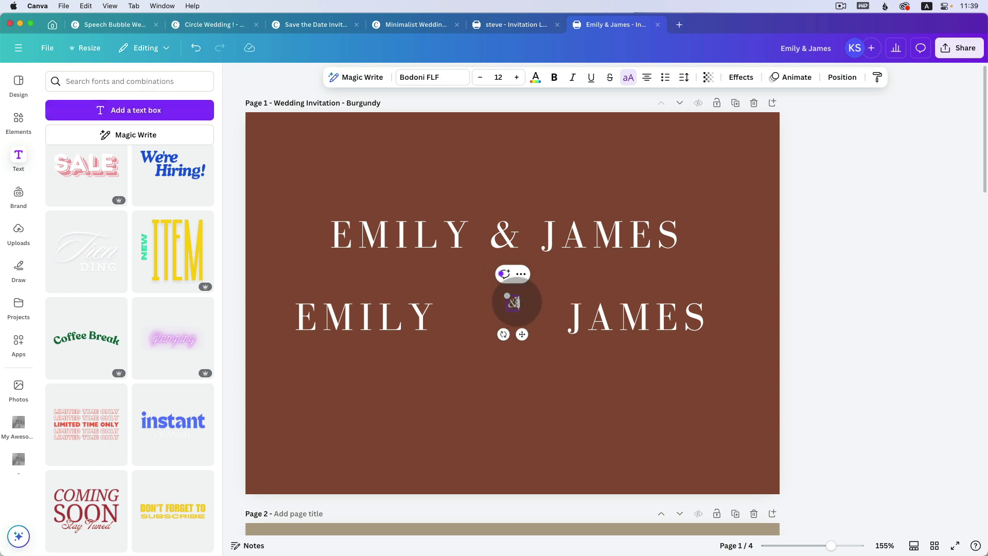
Increase the new ampersand's font size to 26.
double_click(506, 301)
left_click_drag(507, 306, 511, 301)
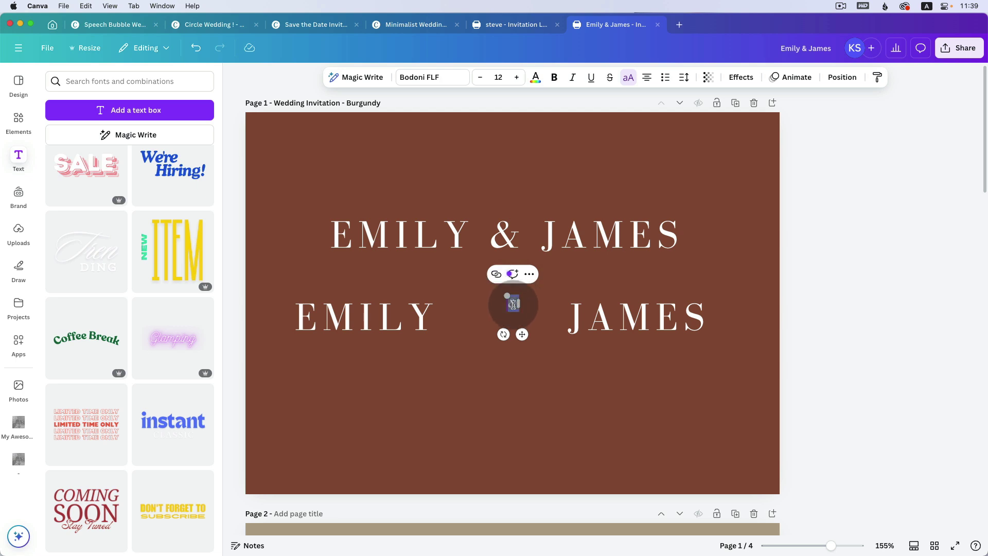
left_click(518, 77)
left_click(518, 77)
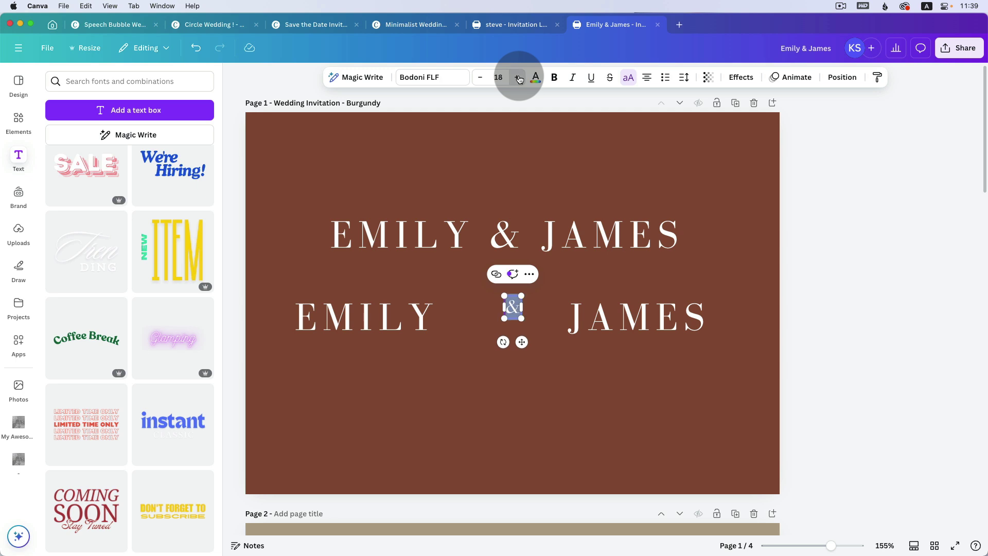
left_click(518, 78)
left_click(518, 77)
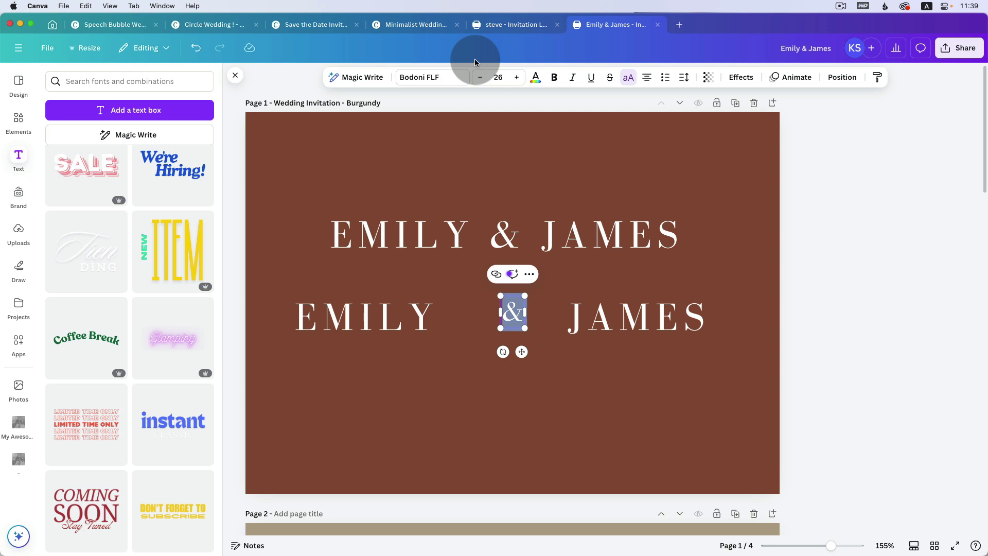
Change the new ampersand's font to Alex Brush.
left_click(420, 77)
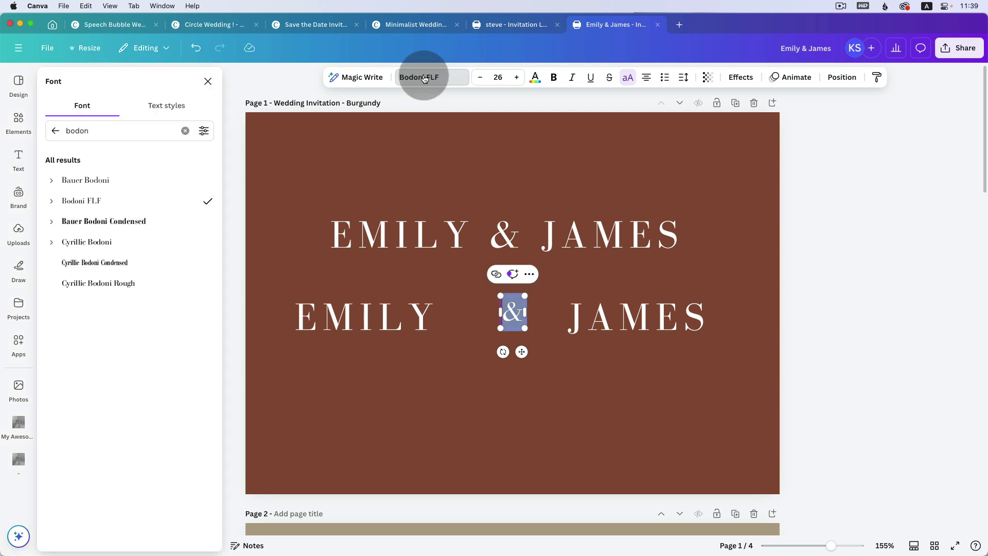
double_click(77, 130)
type("al")
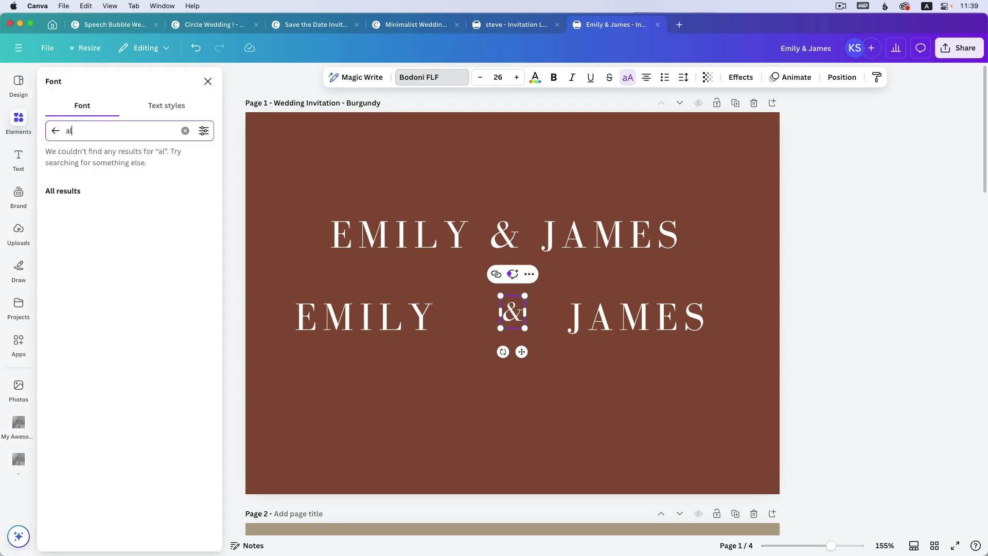
type("ex brush")
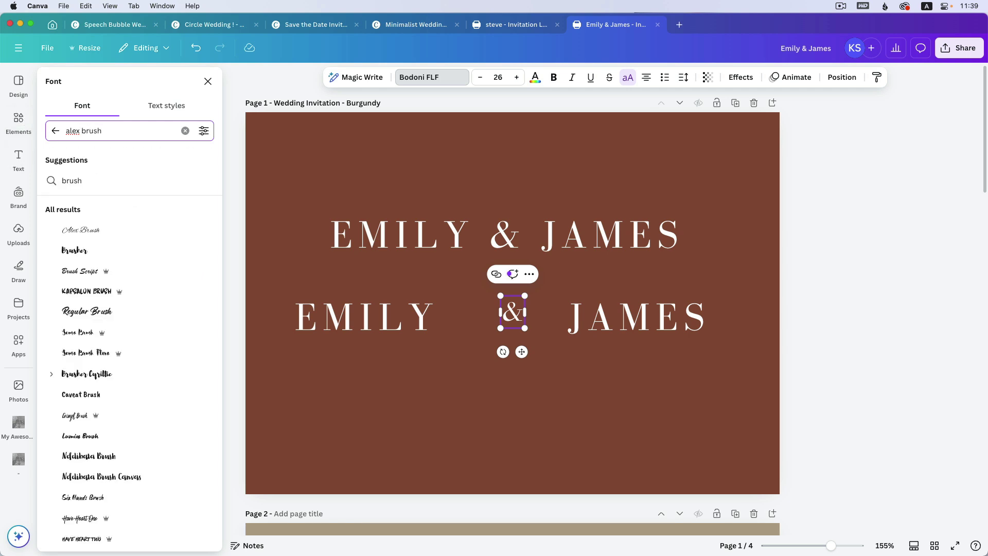
left_click(92, 235)
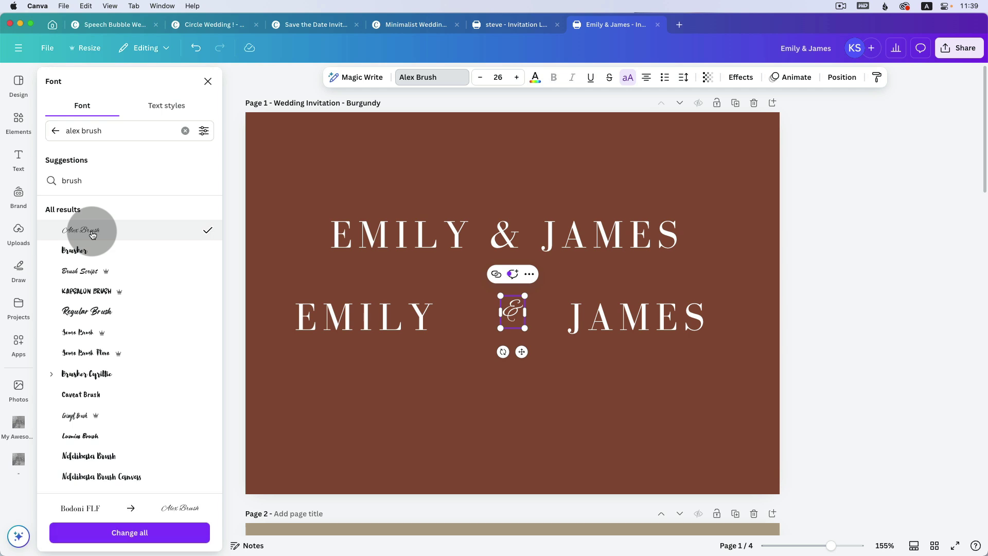
left_click(507, 312)
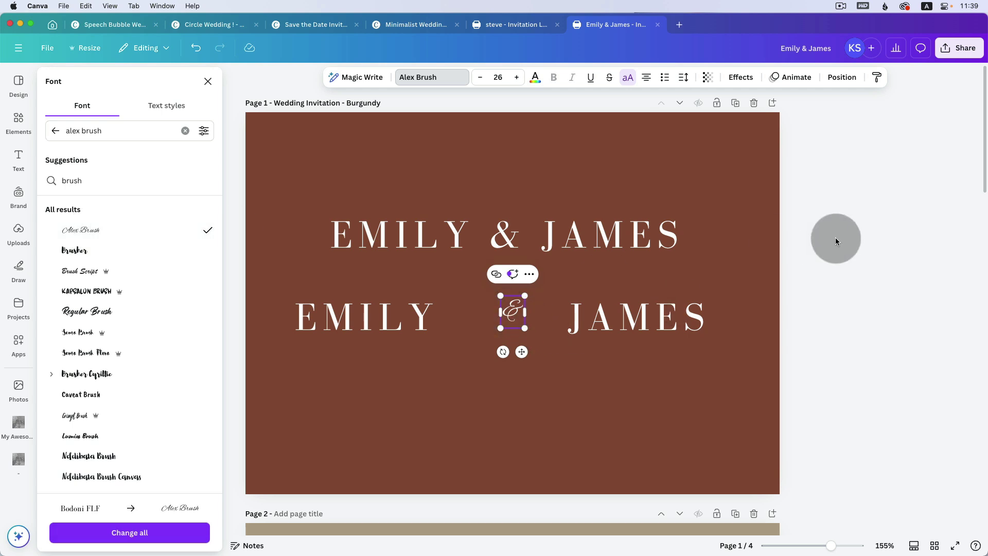
key("Escape")
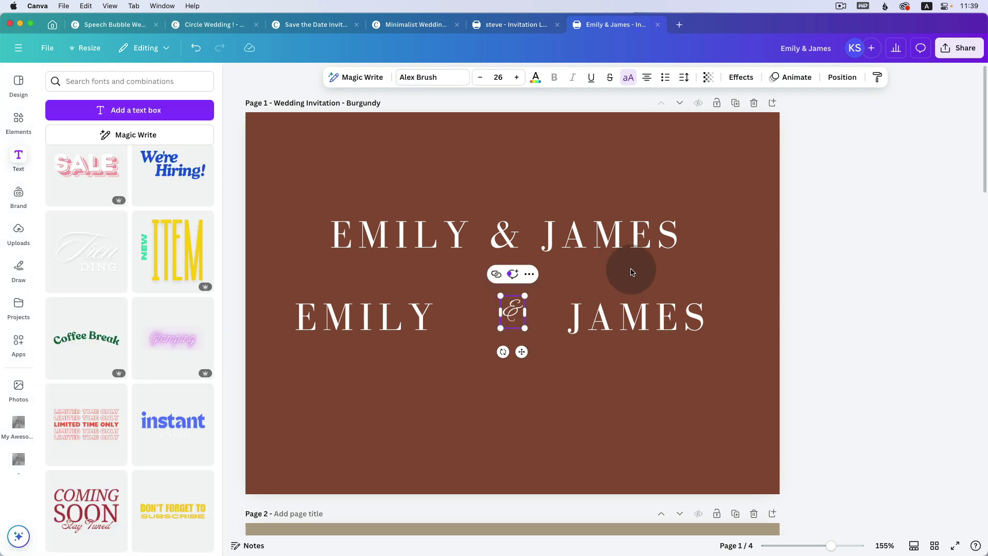
Move the script ampersand midway between the two separate names and delete the combined names line above them.
left_click(582, 289)
left_click_drag(513, 307, 501, 310)
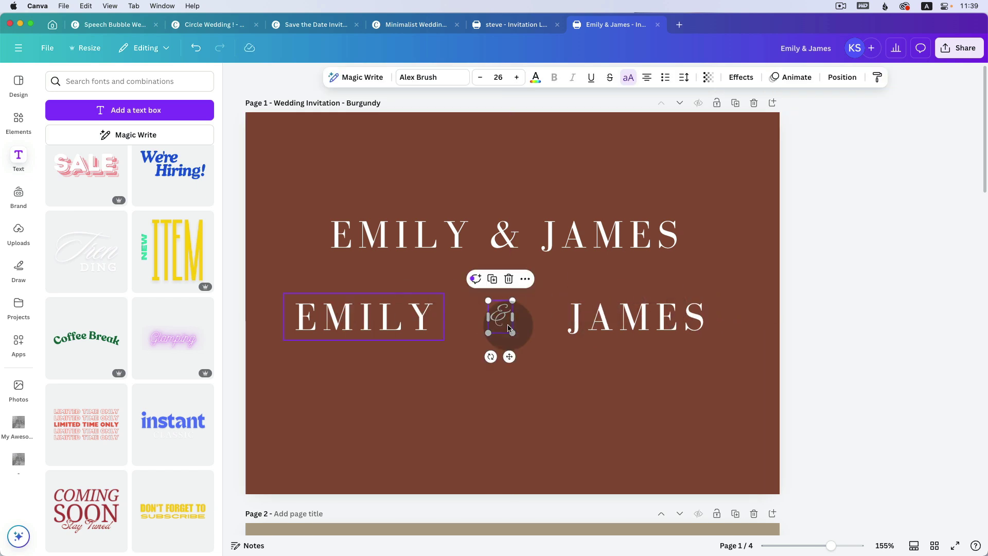
left_click_drag(501, 254, 480, 221)
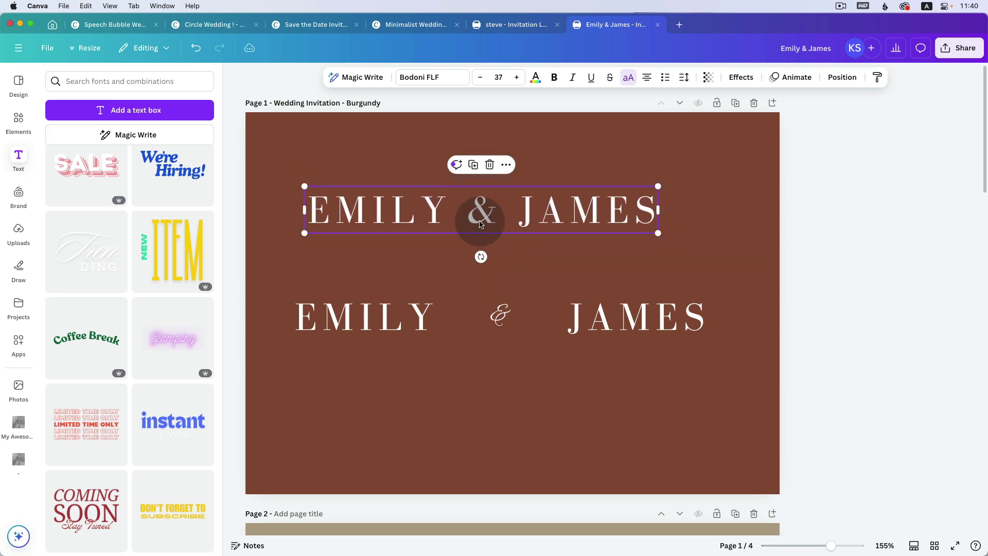
key("Delete")
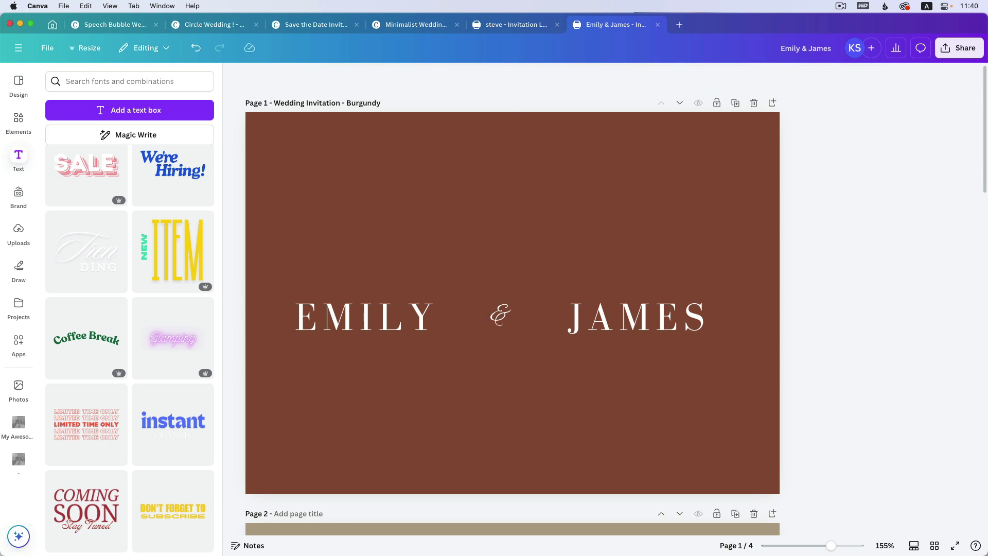
Move both names and the ampersand together up to page 1's horizontal center and scale them down to a name size of about 30.
left_click(394, 323)
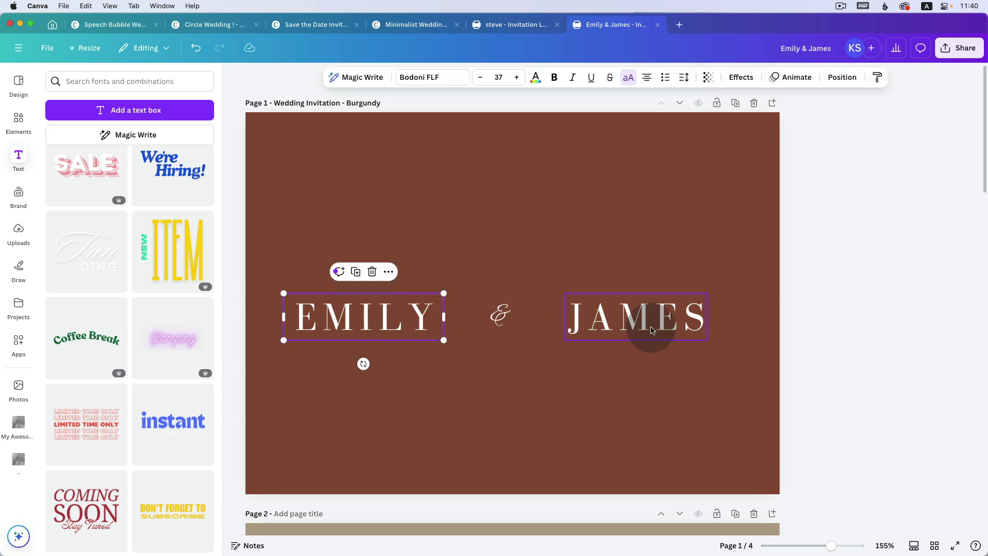
left_click(403, 383)
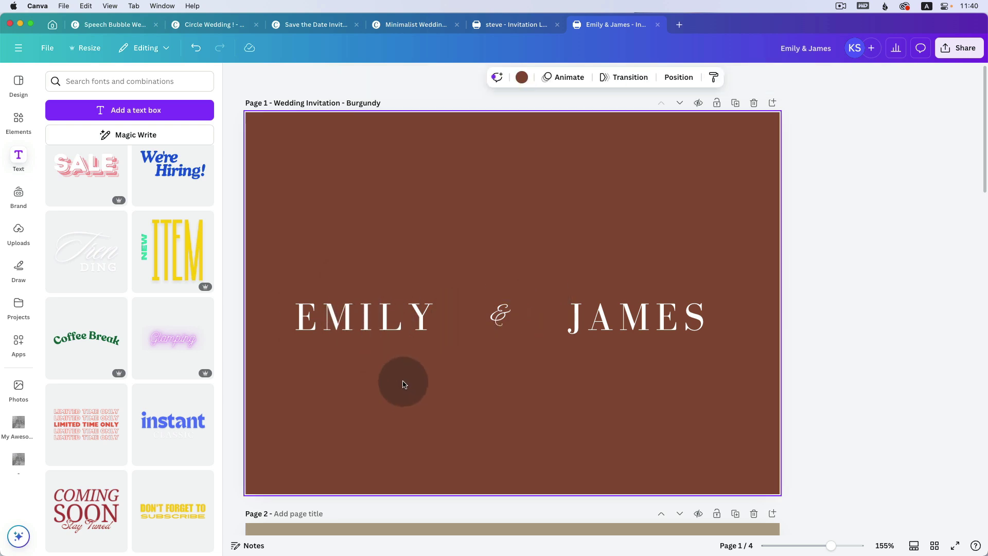
left_click(391, 319)
left_click(502, 315, "shift")
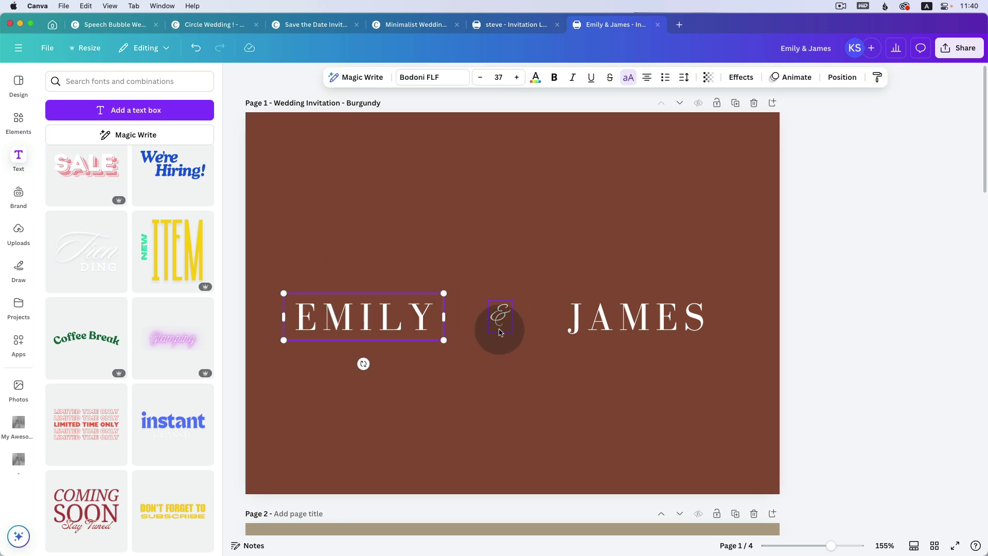
left_click(506, 317, "shift")
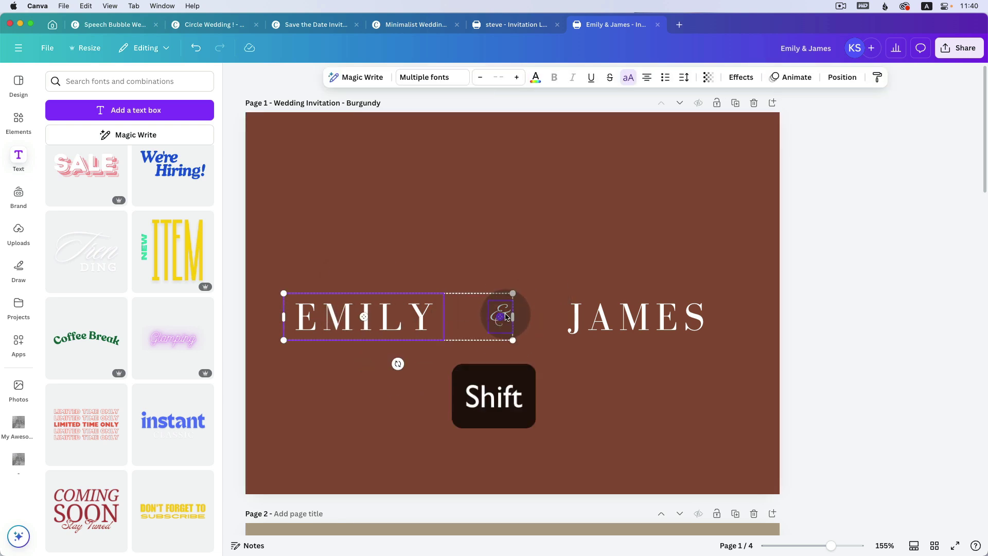
left_click(668, 328, "shift")
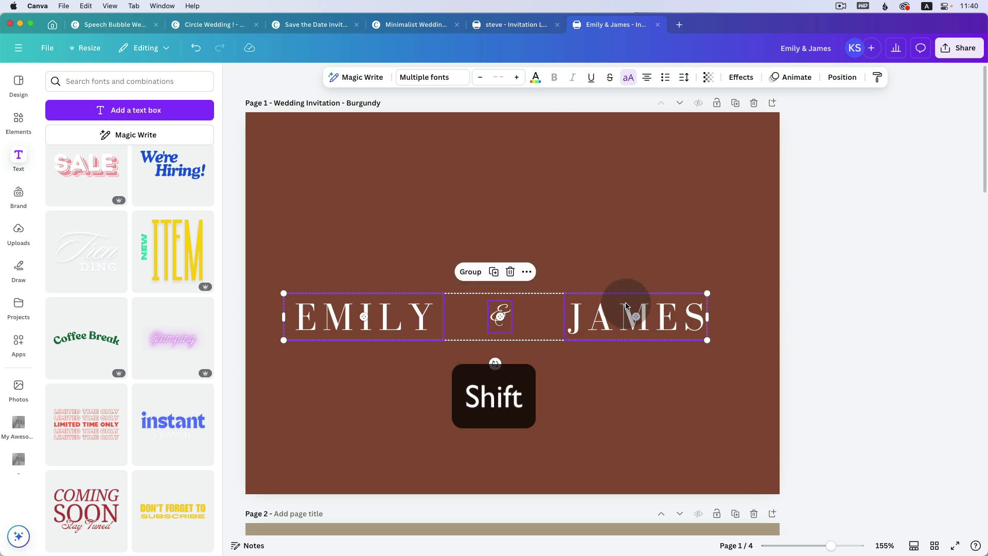
left_click_drag(623, 312, 641, 266)
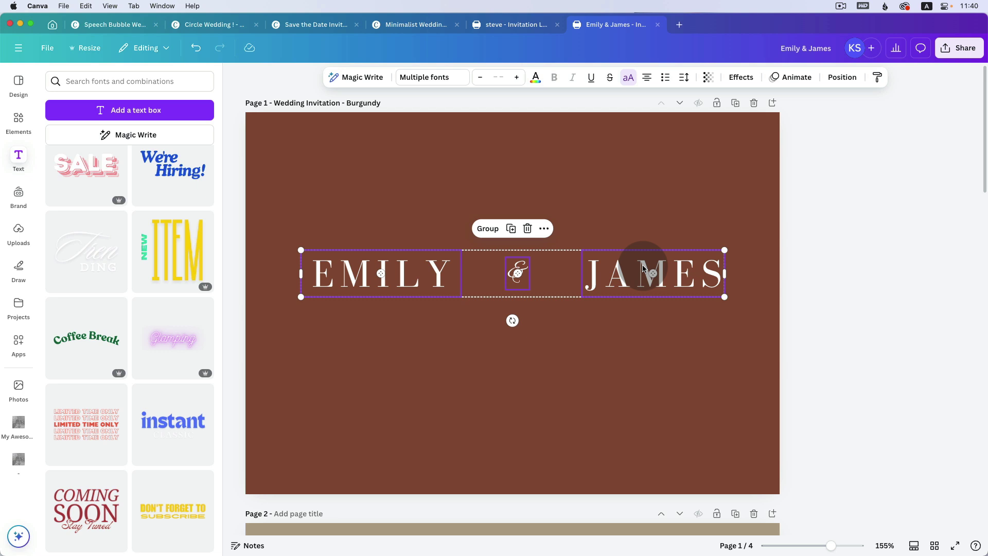
left_click_drag(725, 306, 725, 309)
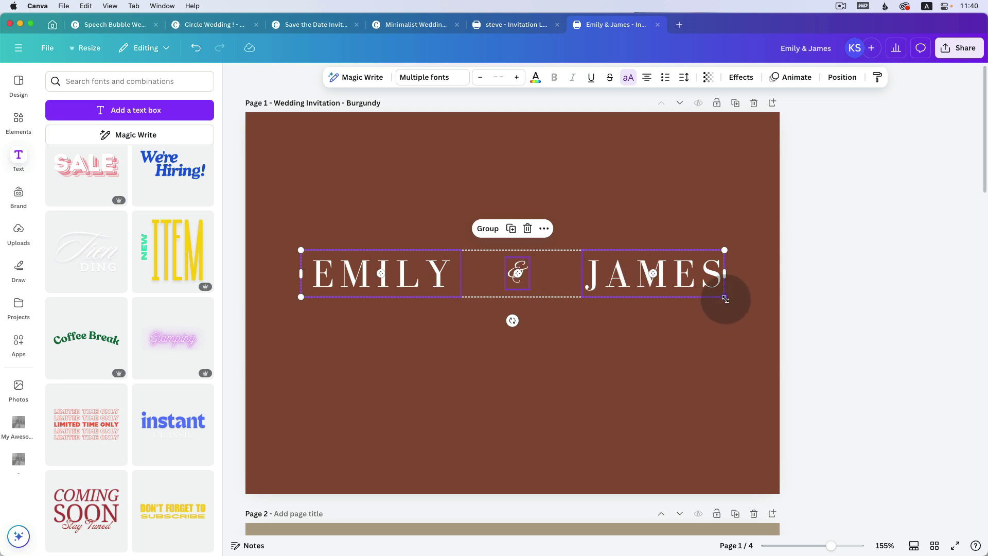
left_click_drag(726, 299, 674, 272)
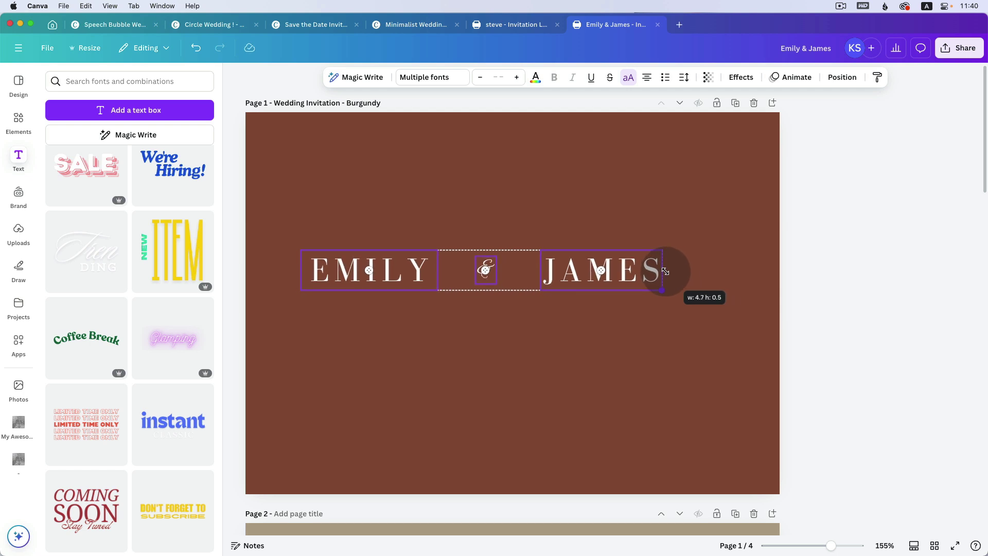
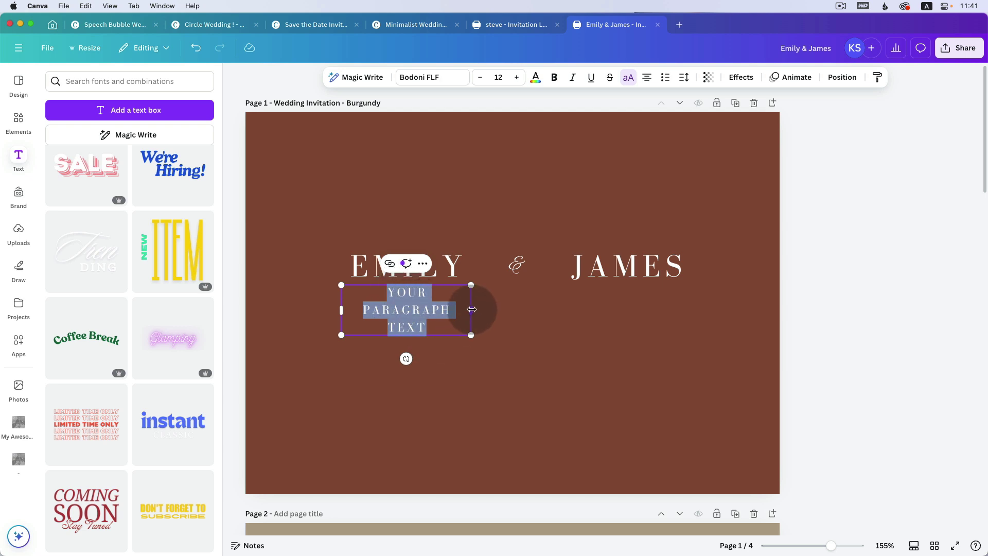
Widen the placeholder text box to the names' full width and enter "INVITE YOU TO JOIN THEM" and "IN CELEBRATING THEIR WEDDING" on two lines.
left_click_drag(473, 310, 681, 320)
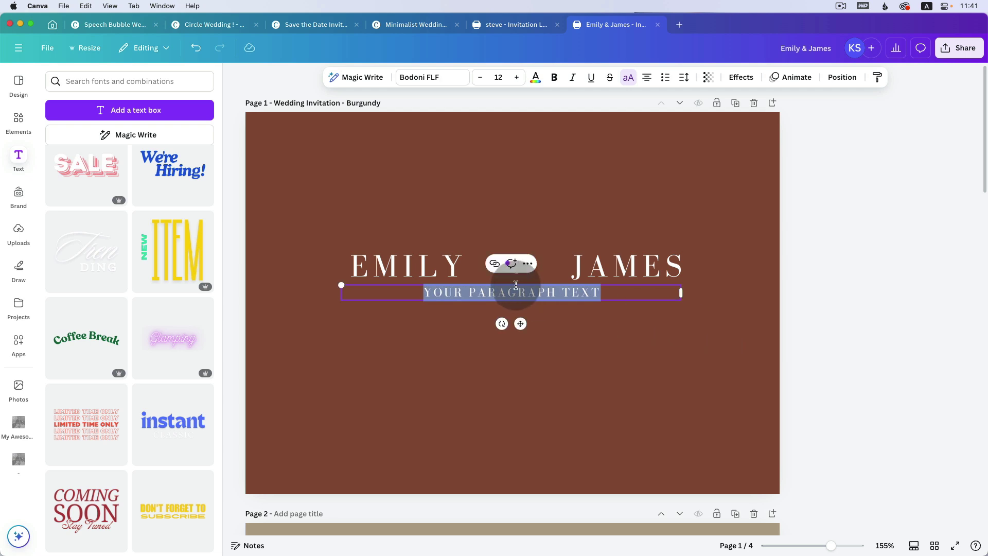
type("IN")
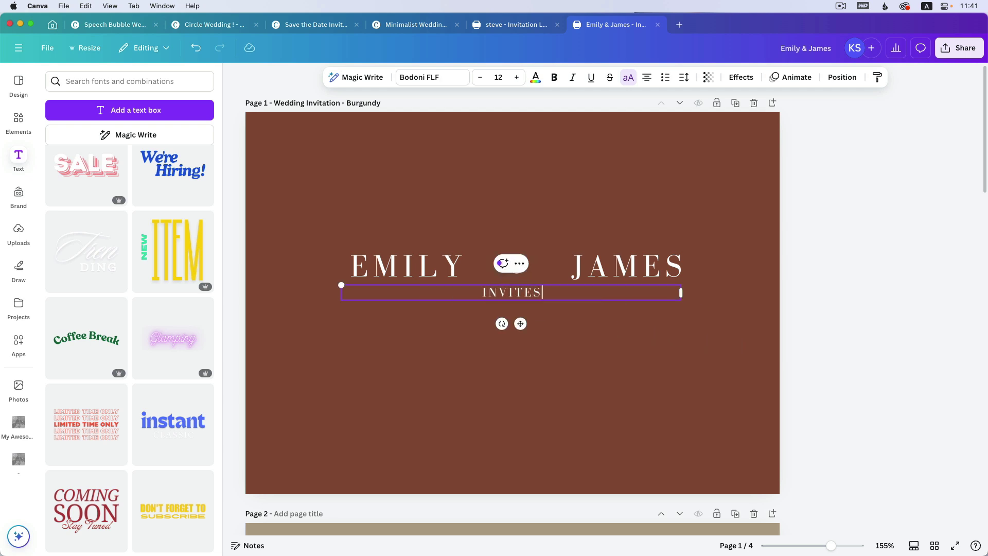
type("VITE YOU TO JOIN THEM")
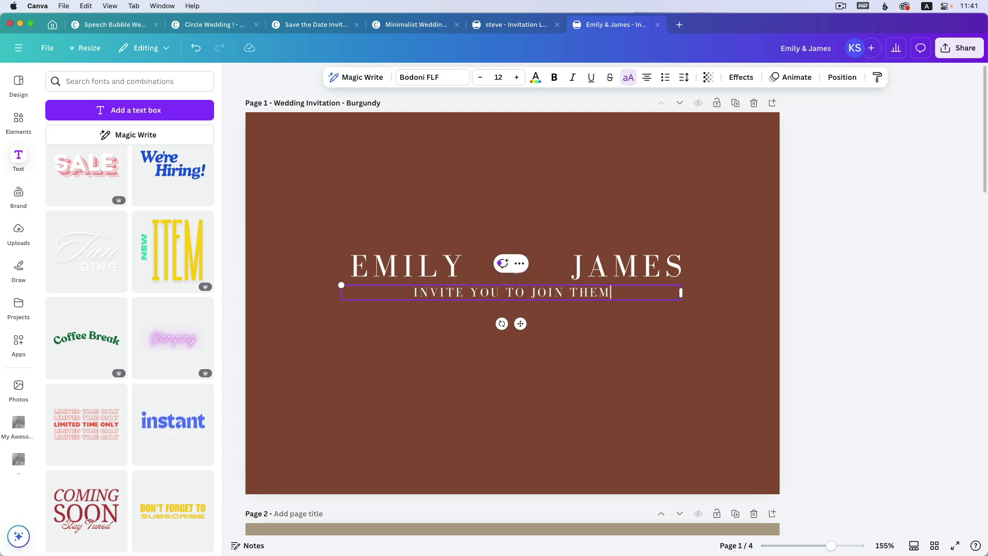
key("Return")
type("IN CELEBRATING ")
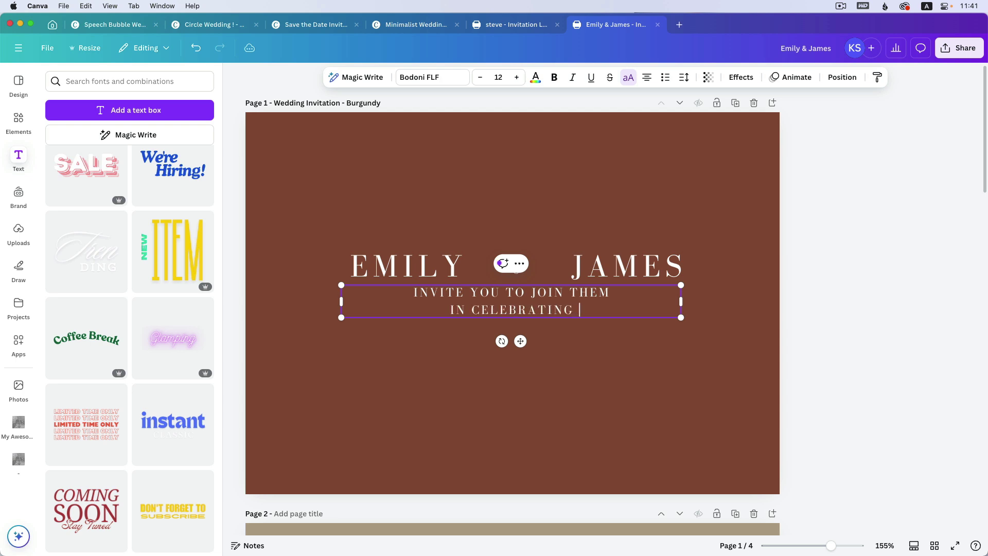
type("THEIR WEDDING")
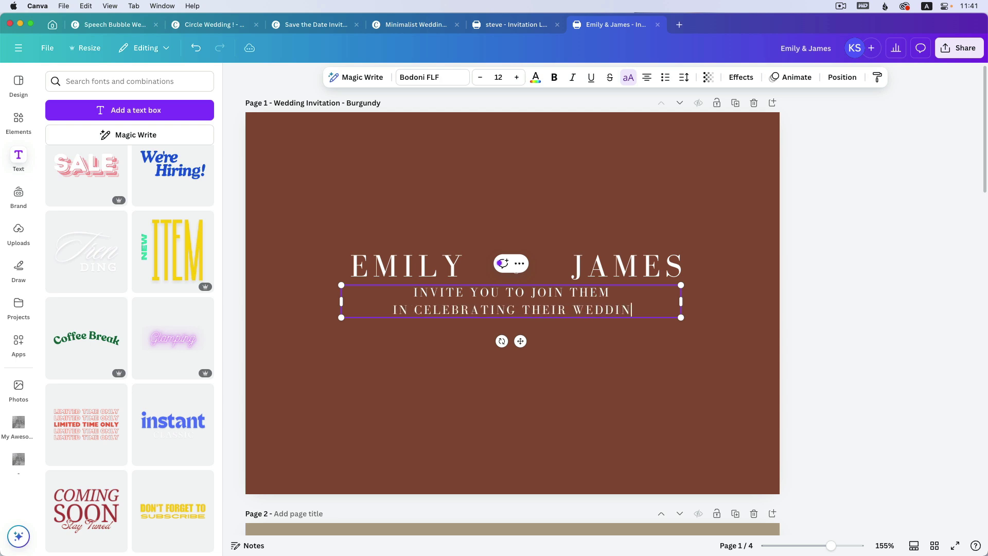
left_click(466, 293)
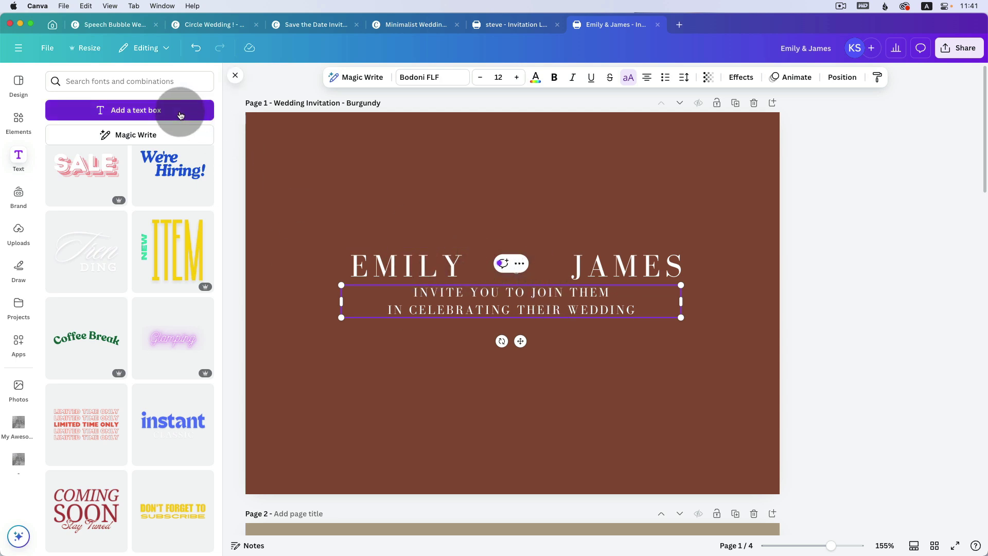
left_click(406, 276)
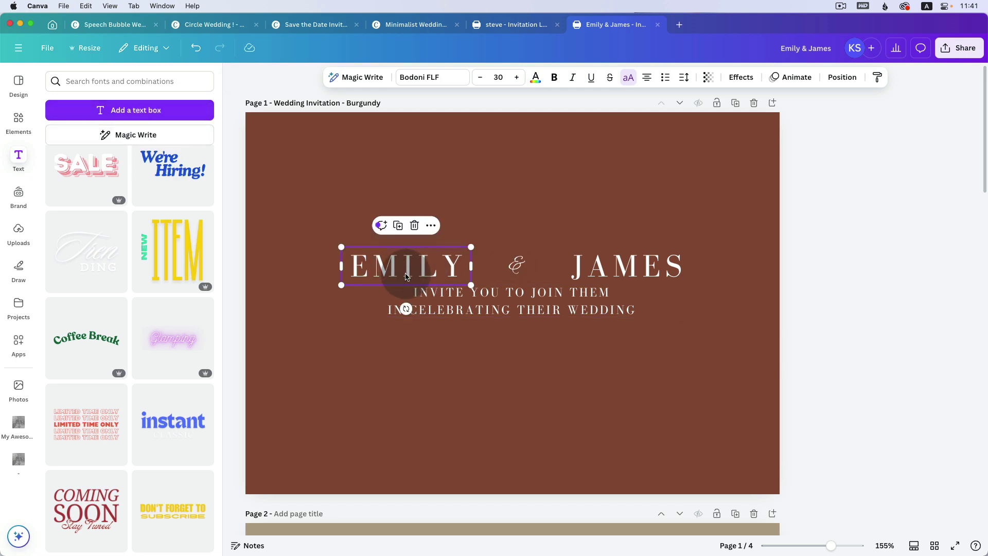
left_click(525, 308)
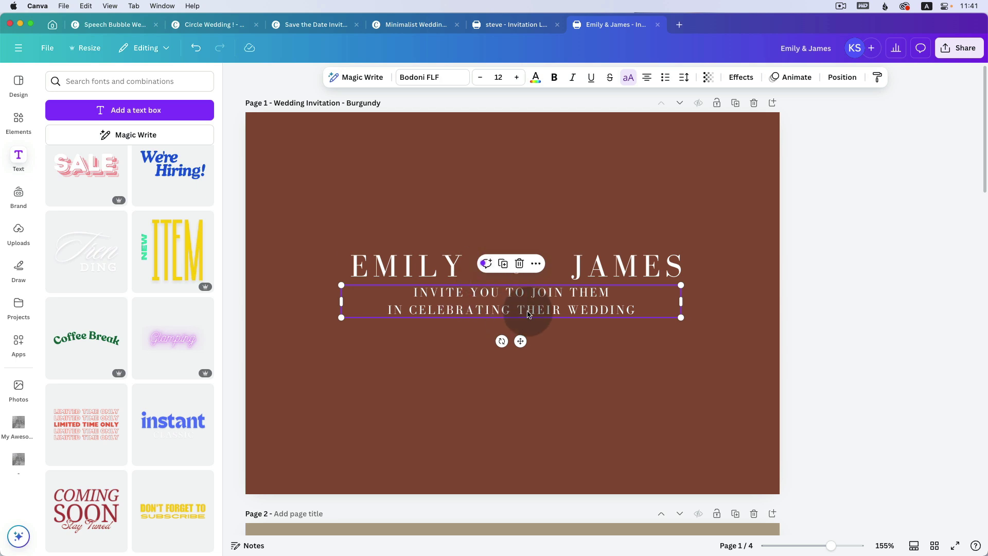
left_click(682, 258)
left_click(515, 264)
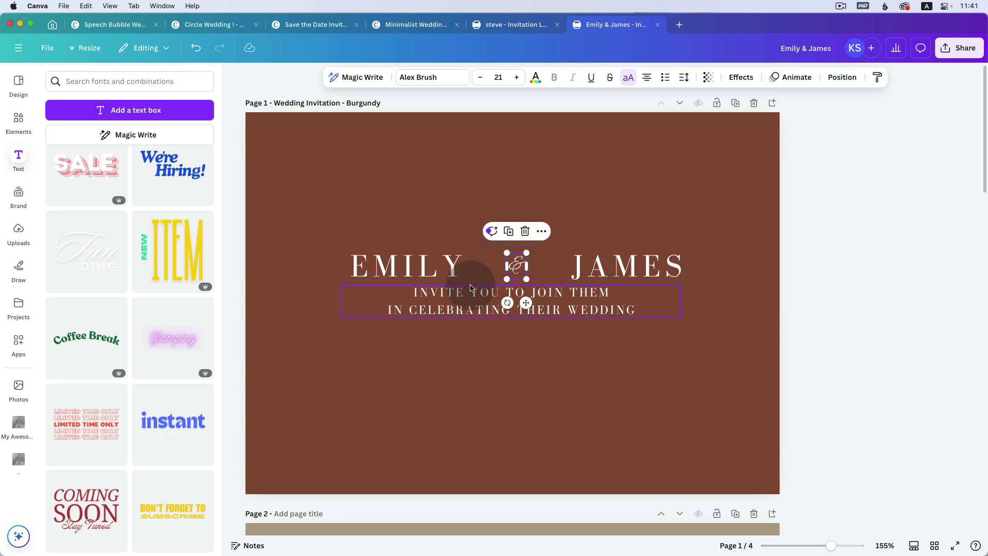
left_click(585, 315)
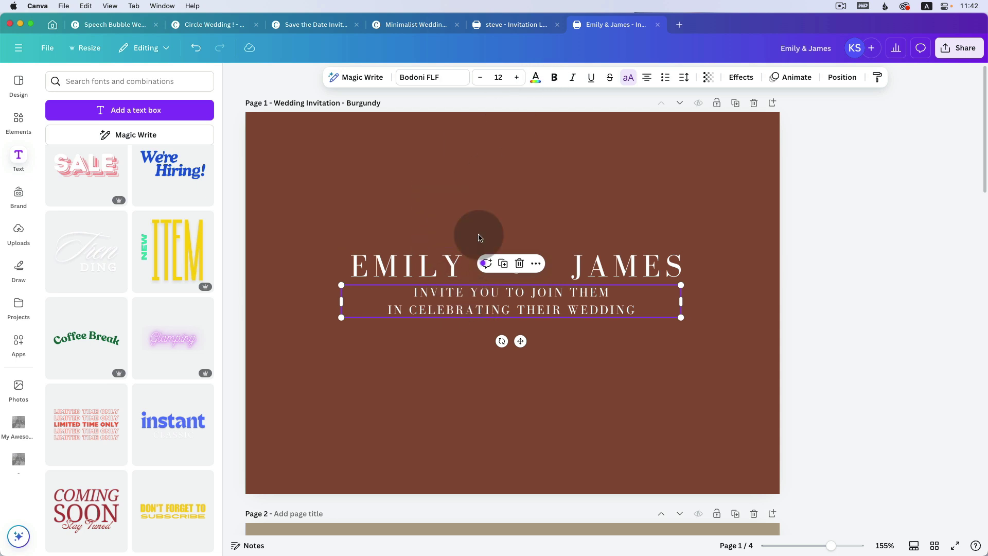
Reduce the two-line invitation wording to font size 9 and move it lower beneath the names, centered horizontally on page 1.
left_click(480, 77)
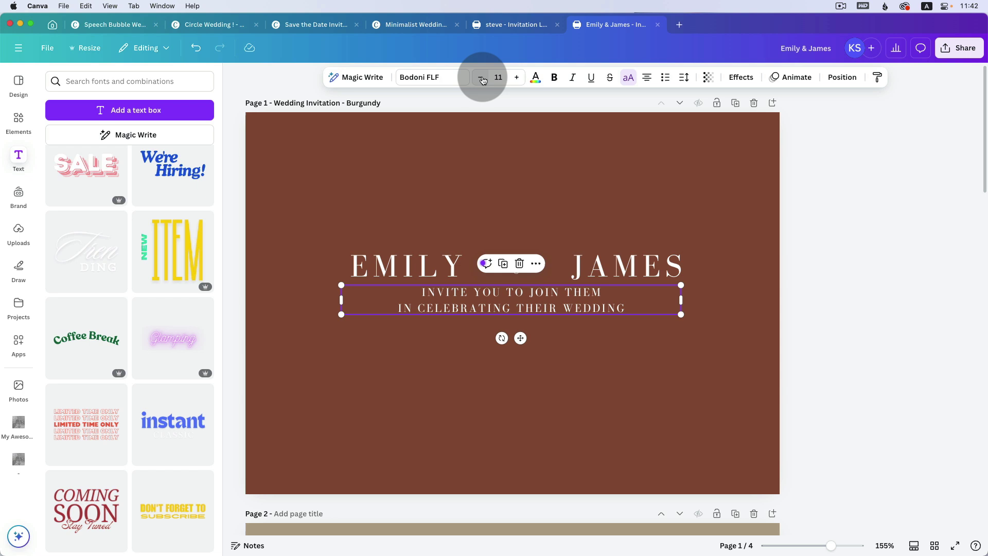
left_click(481, 78)
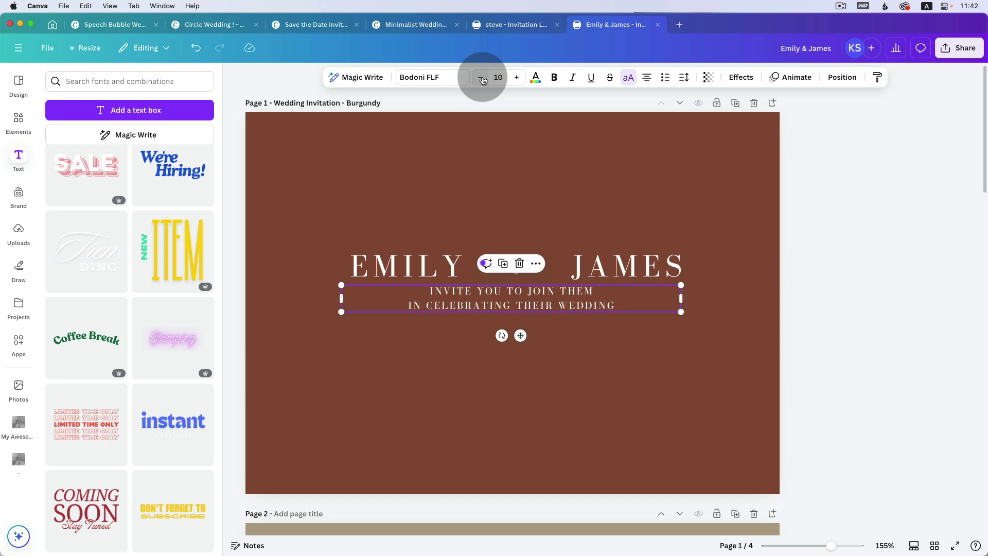
left_click(482, 78)
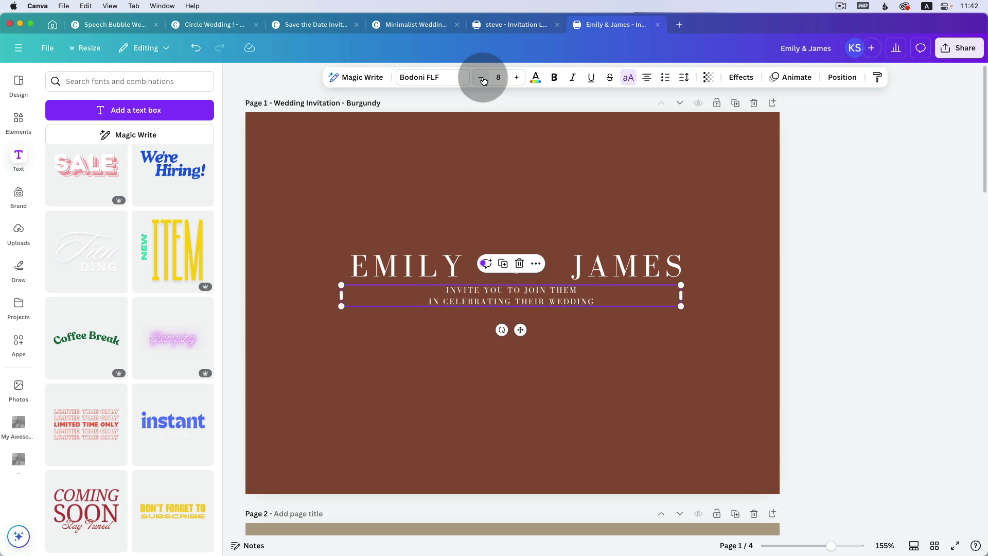
left_click(481, 78)
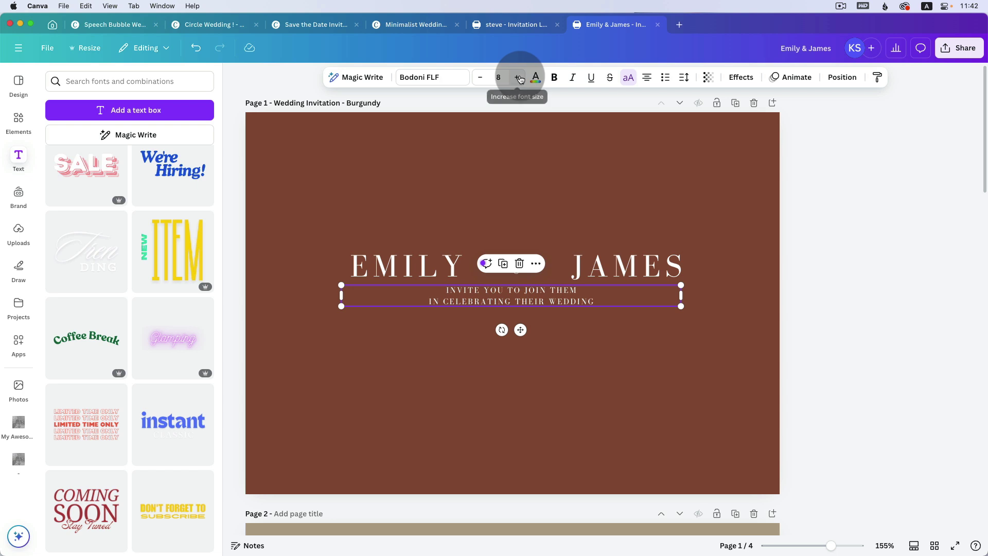
left_click(517, 78)
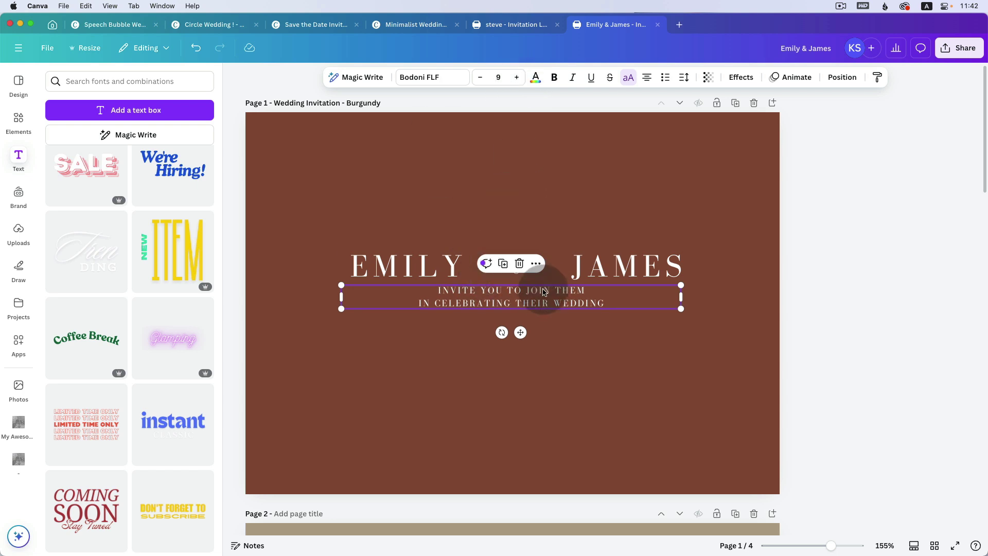
left_click_drag(539, 296, 543, 322)
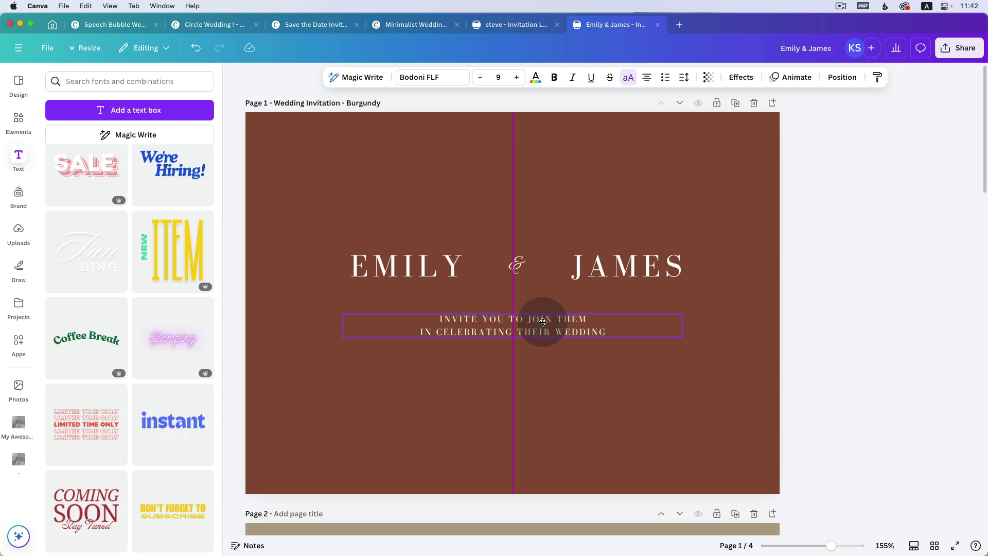
left_click_drag(543, 322, 543, 322)
left_click(584, 397)
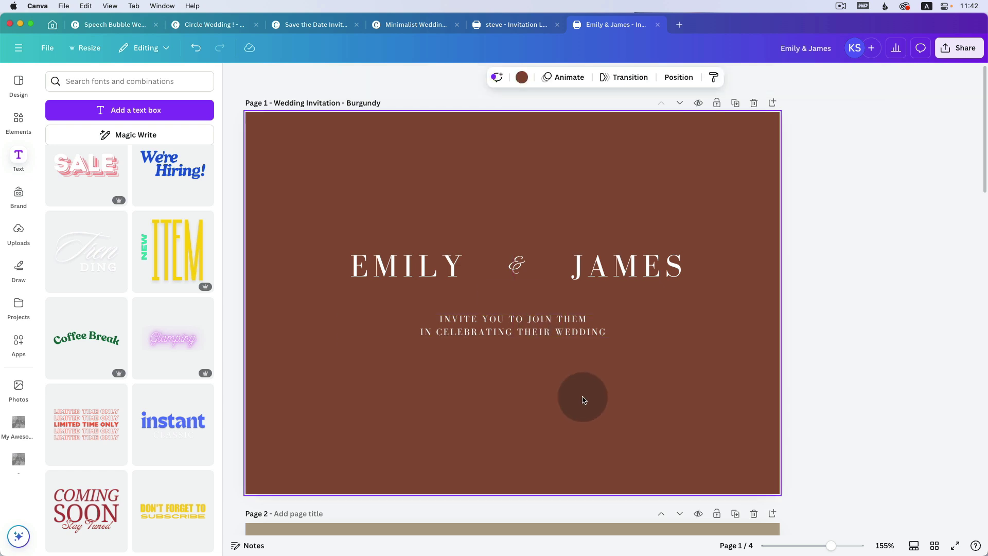
Add a new text box to page 1 and replace its placeholder with "1ST JUNE 2026".
left_click(123, 113)
left_click(428, 302)
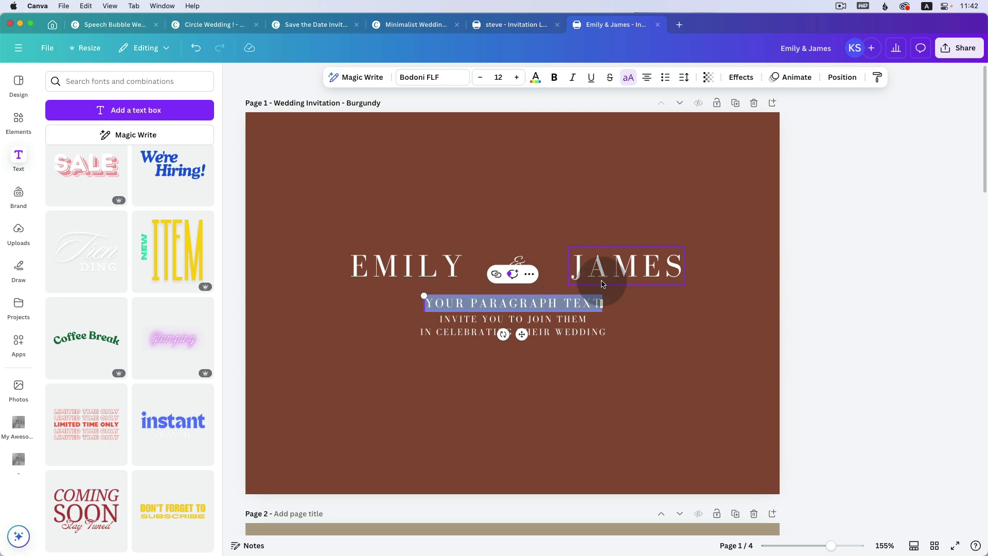
key("BackSpace")
type("1ST JUNE 2026")
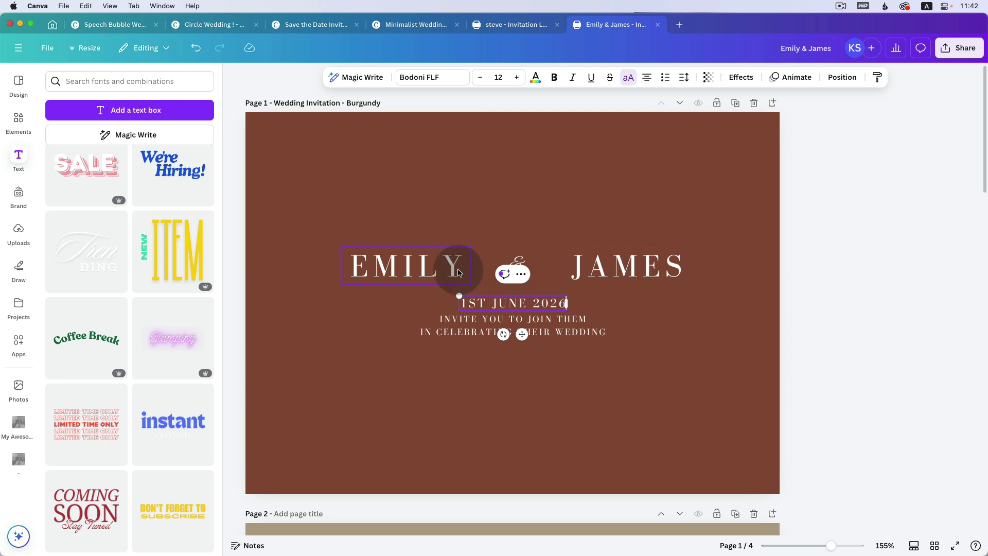
left_click(481, 284)
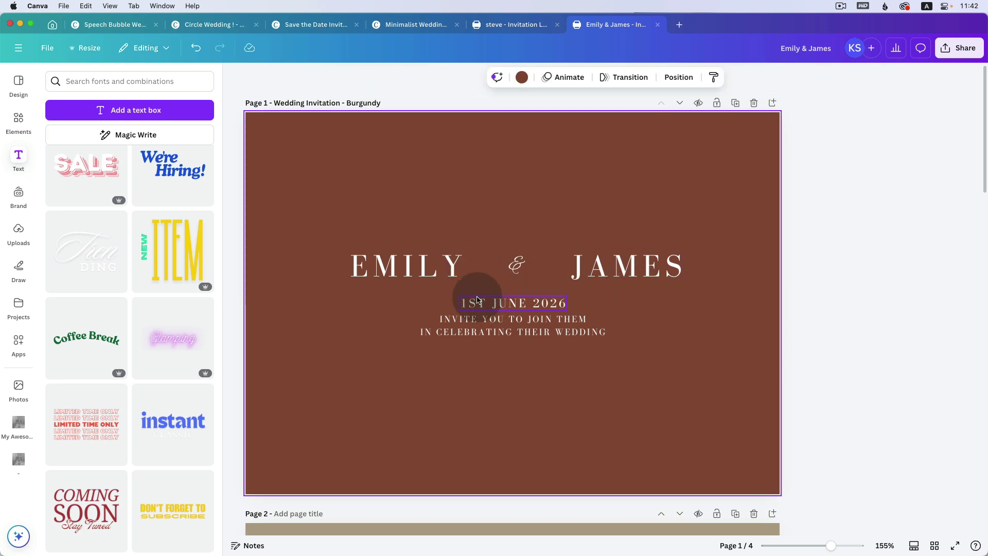
Examine the "ST" suffix in the date text up close.
left_click(465, 304)
left_click_drag(465, 303, 571, 303)
left_click(535, 304)
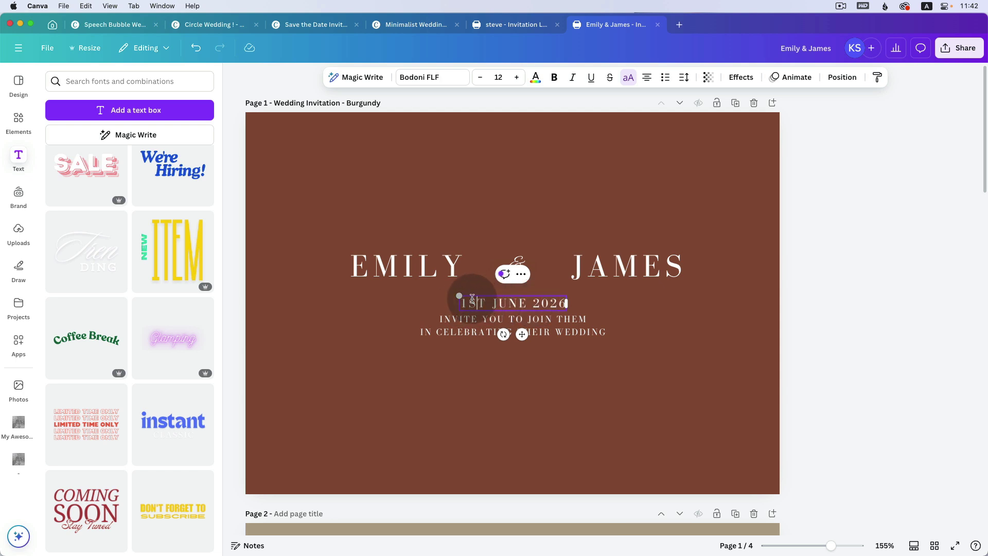
left_click_drag(467, 298, 485, 301)
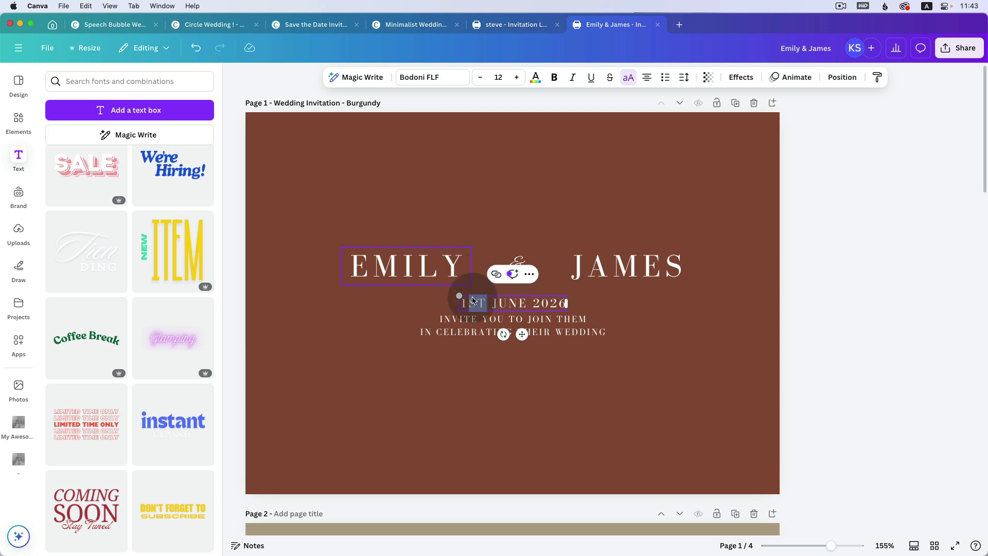
scroll(469, 302, "up", 5)
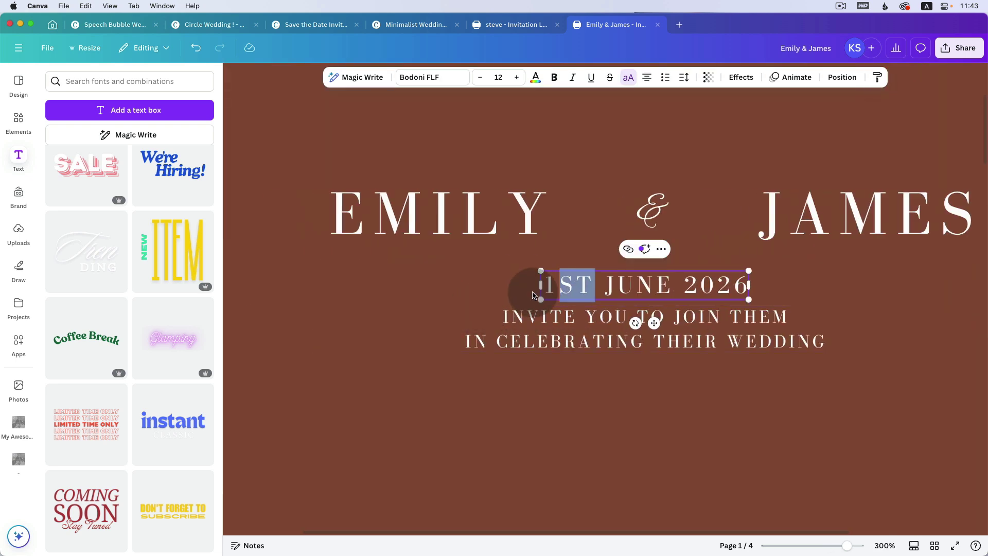
left_click(576, 286)
scroll(596, 265, "down", 3)
scroll(599, 272, "down", 3)
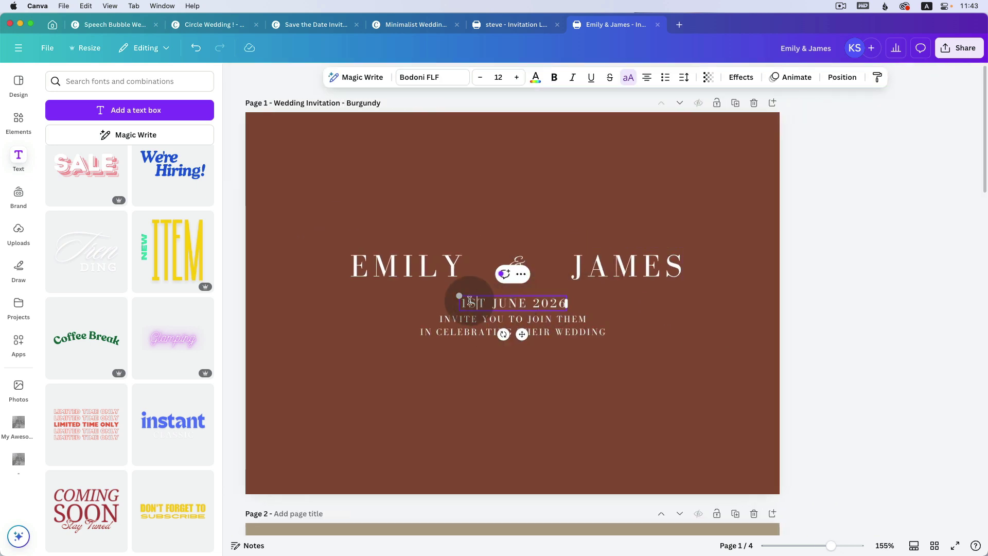
left_click_drag(469, 303, 487, 303)
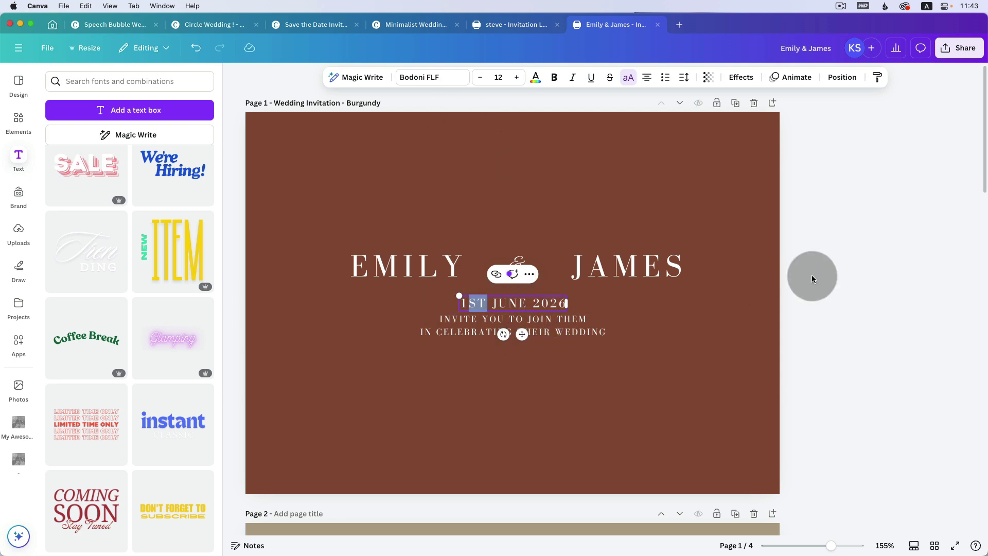
left_click(820, 229)
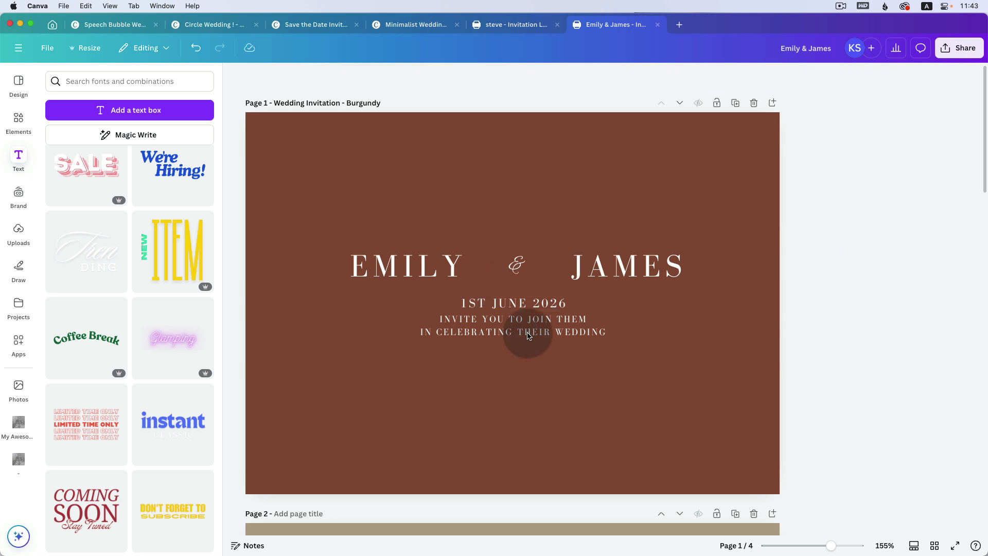
Move the date text below the two-line invitation wording, leaving a small gap.
left_click(504, 307)
left_click_drag(517, 307, 522, 381)
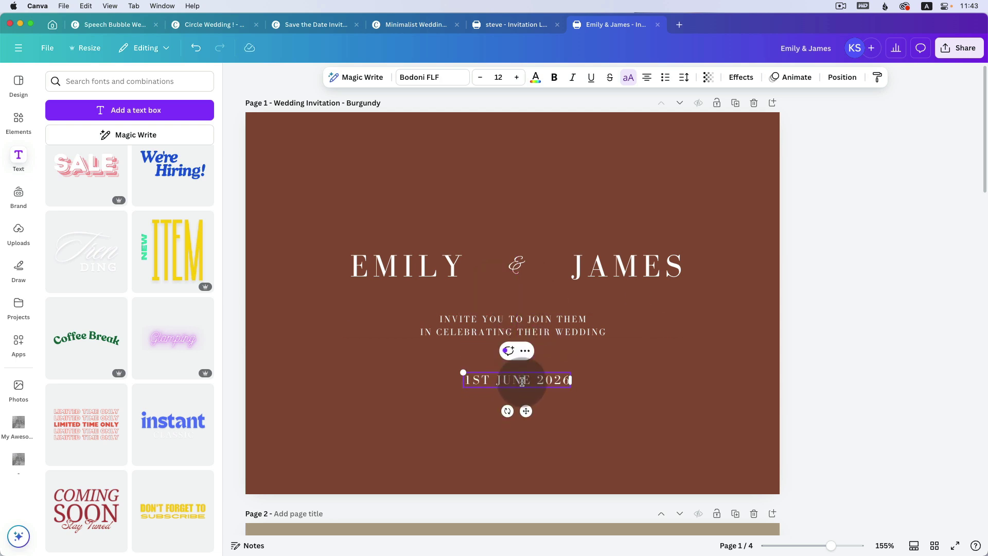
left_click(882, 307)
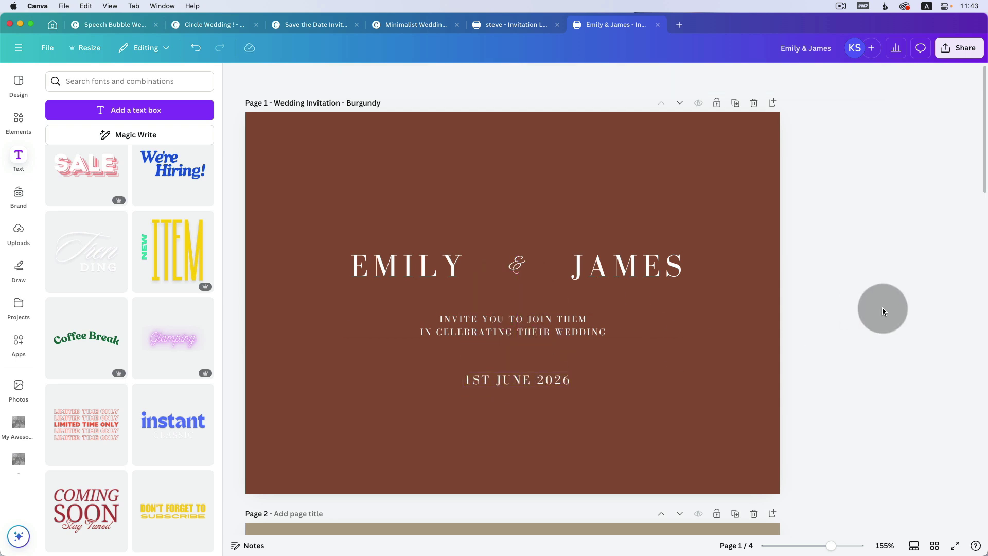
left_click(545, 379)
left_click_drag(545, 379, 544, 372)
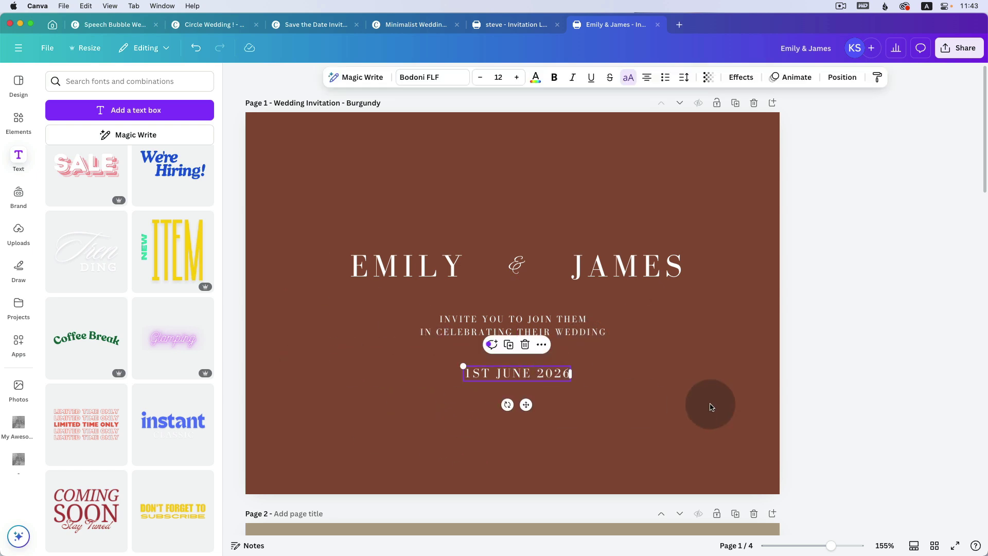
Find the line elements and insert a plain straight line on page 1.
left_click(20, 122)
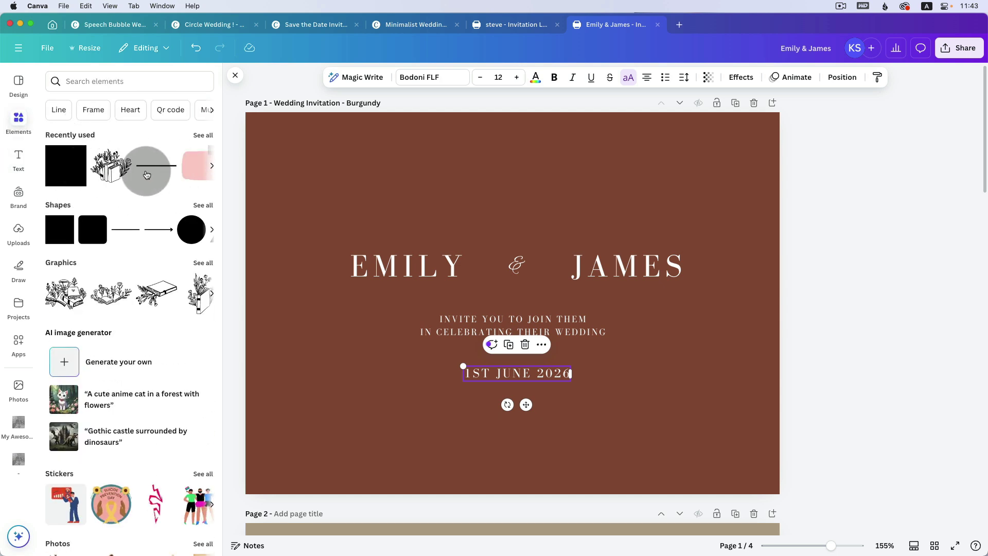
left_click(55, 110)
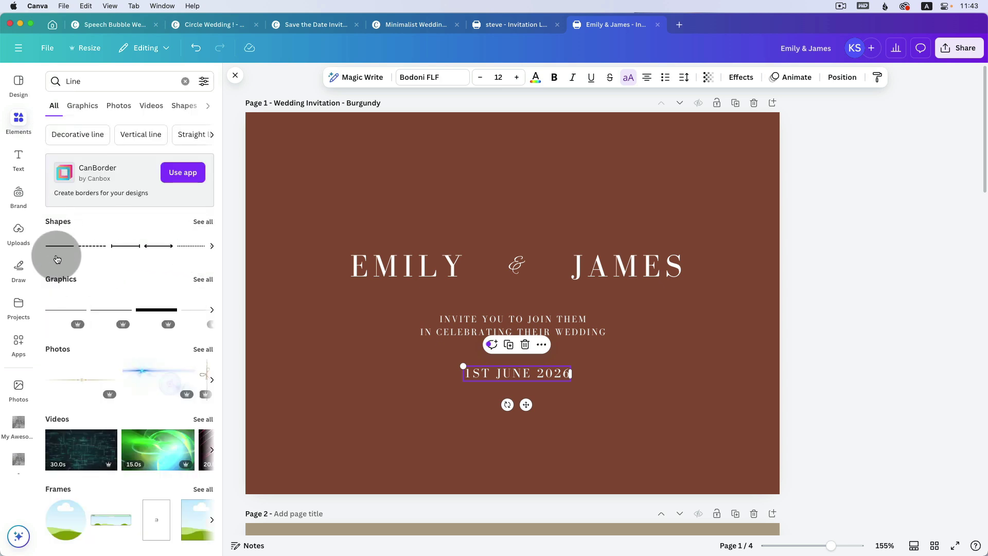
left_click(58, 248)
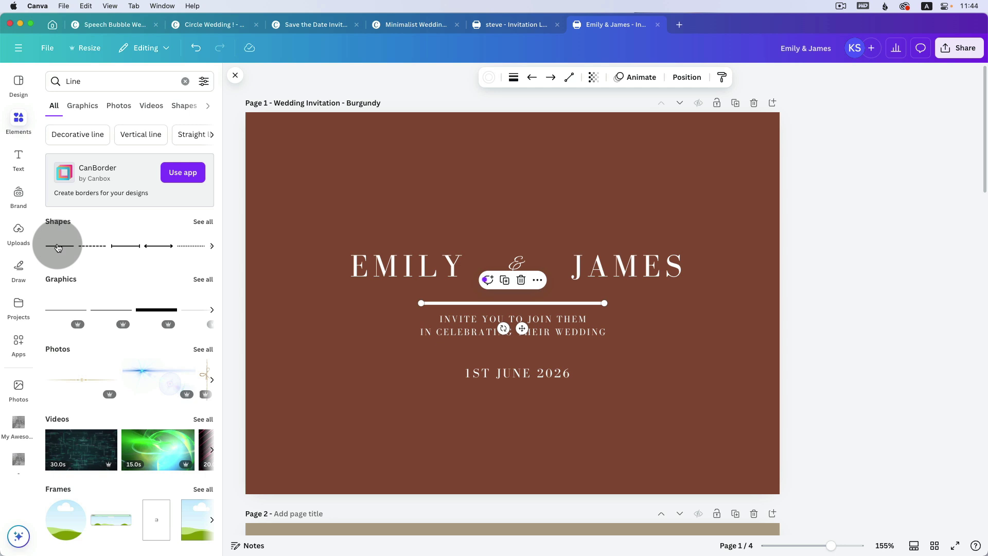
left_click(686, 297)
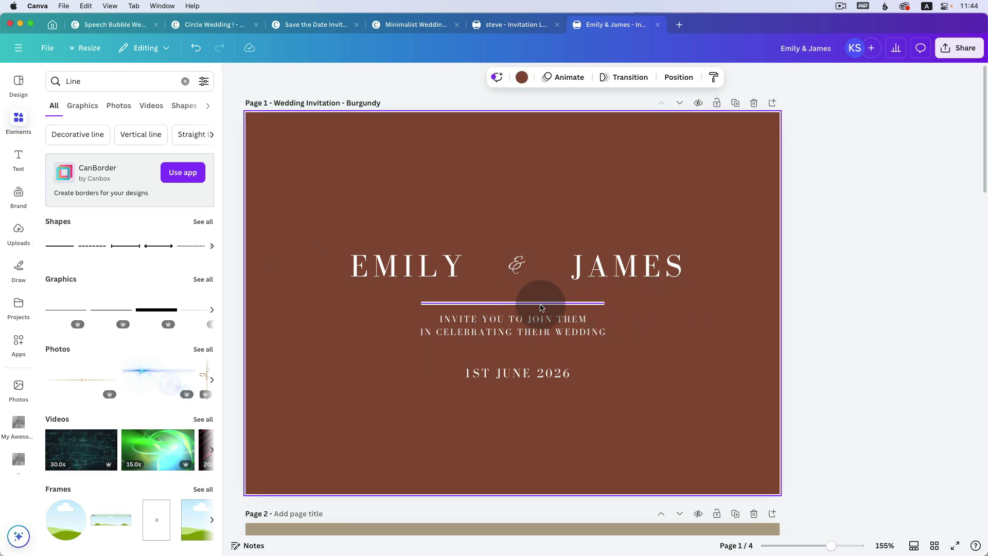
Set the line's weight to 1 and try the other line styles before choosing solid again.
left_click(491, 305)
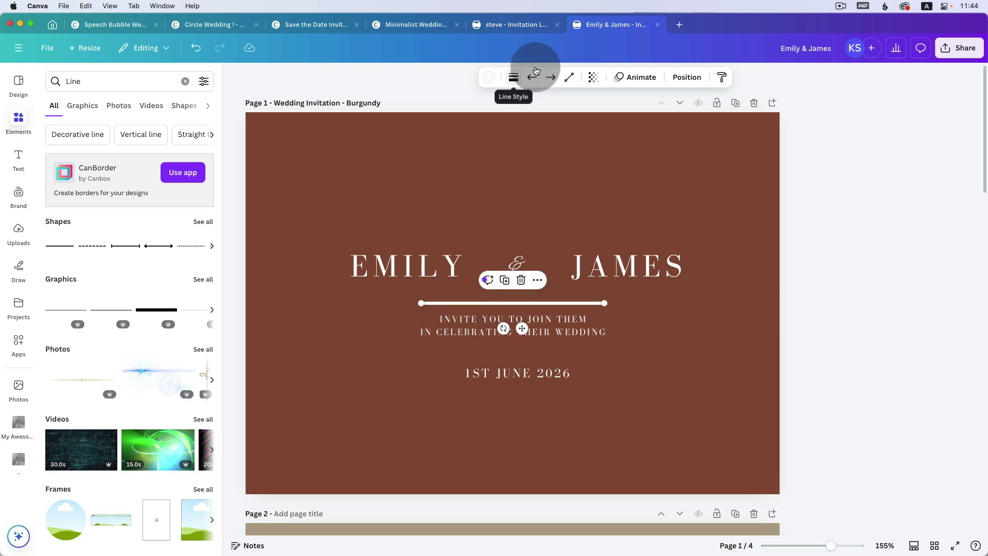
left_click(514, 77)
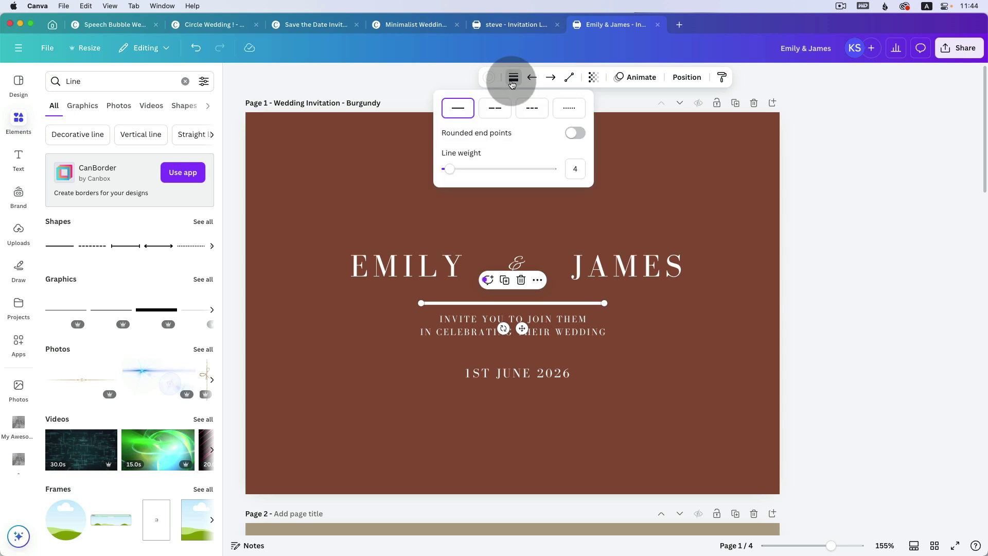
left_click_drag(453, 173, 446, 171)
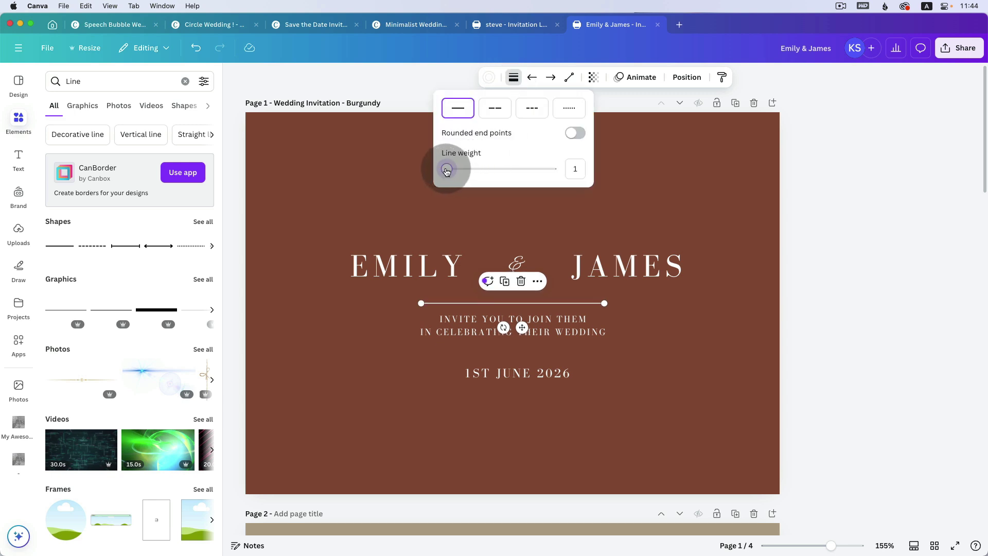
left_click(500, 114)
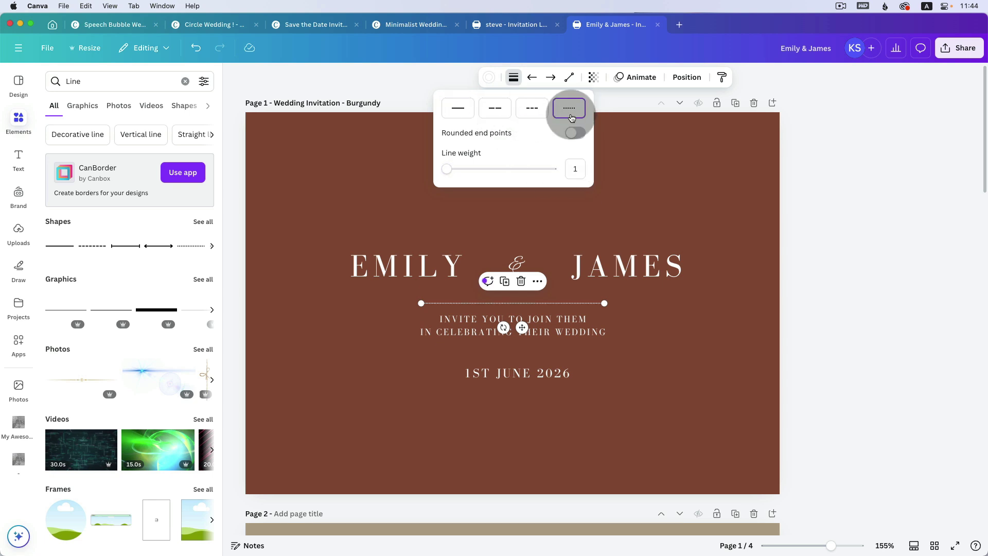
left_click(454, 112)
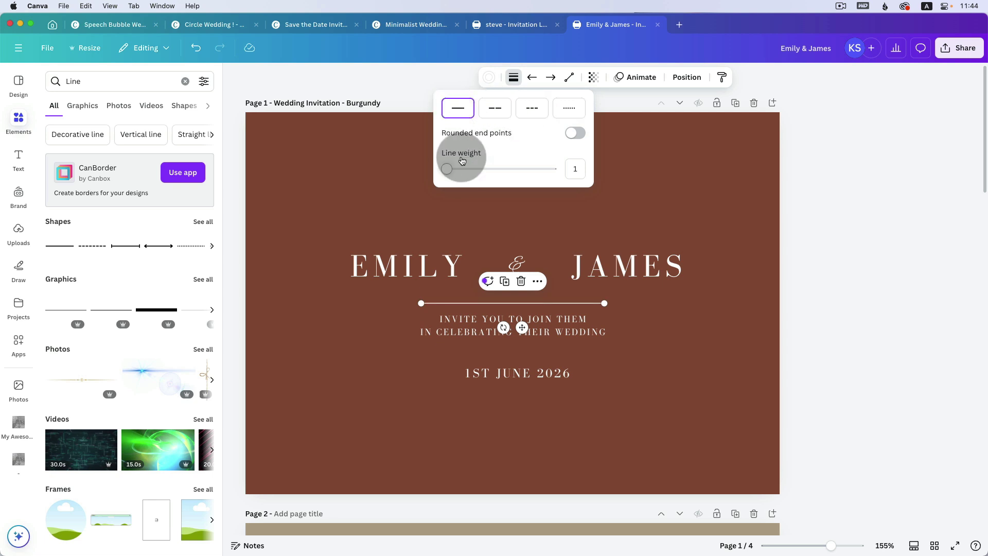
Turn on rounded end points for the line between the names and the invitation wording.
left_click(641, 337)
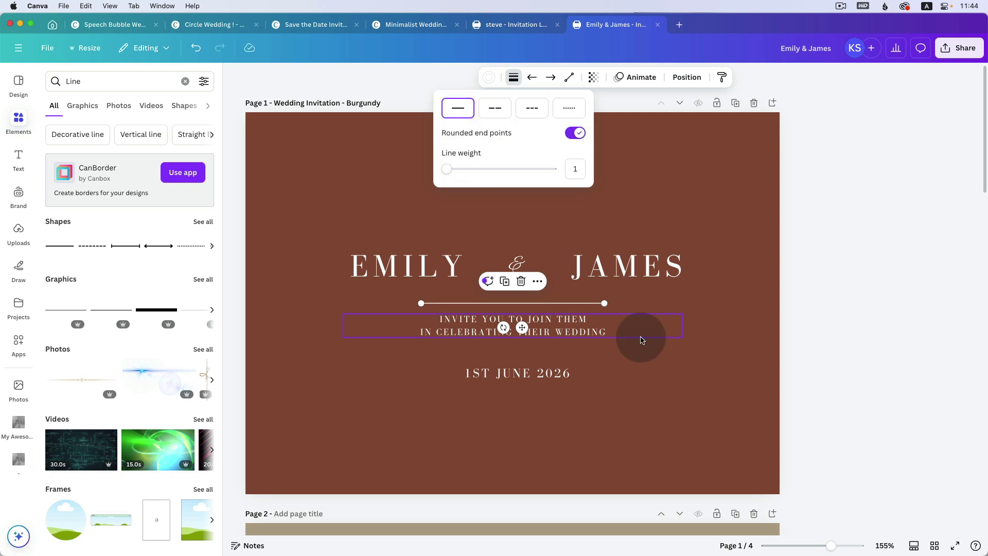
left_click(600, 304)
left_click(503, 60)
left_click(513, 77)
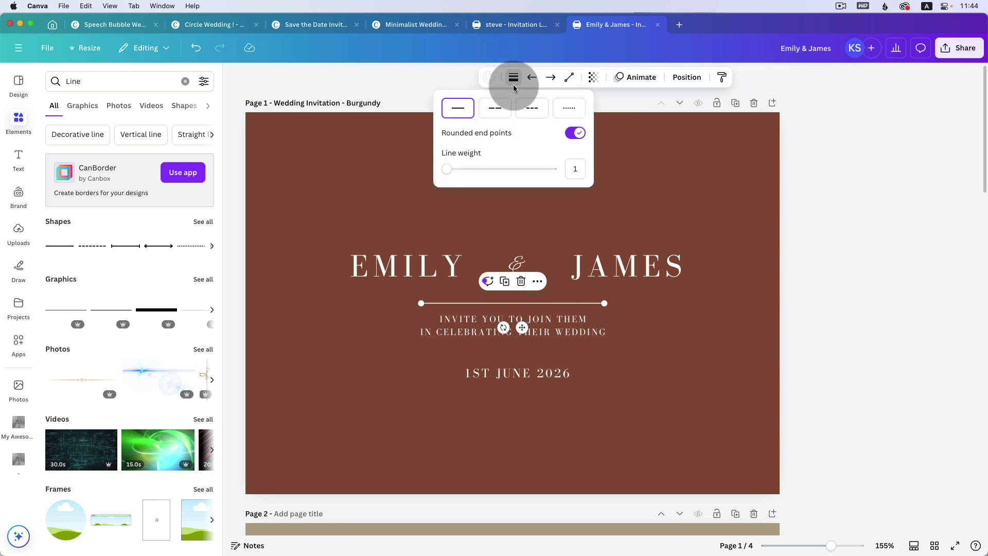
left_click(568, 135)
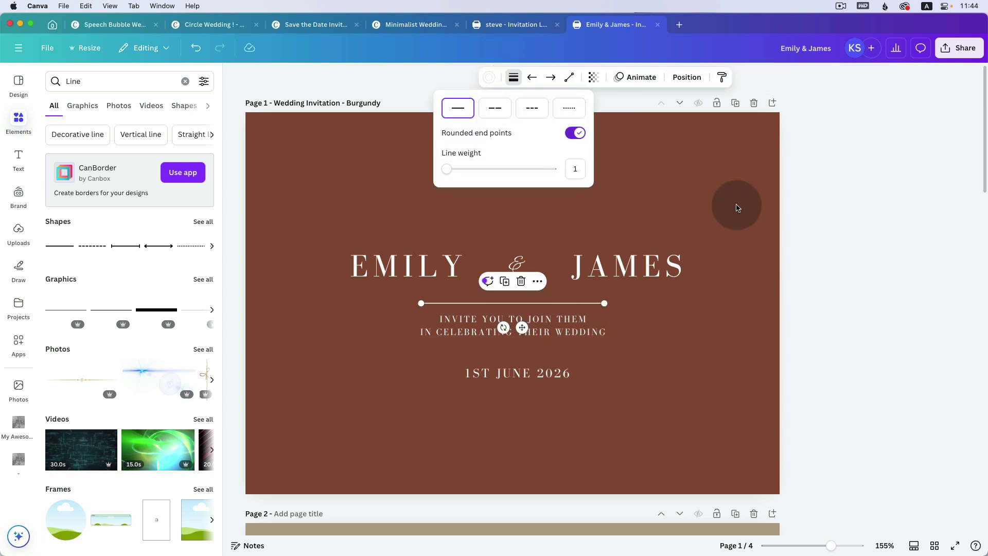
left_click(807, 209)
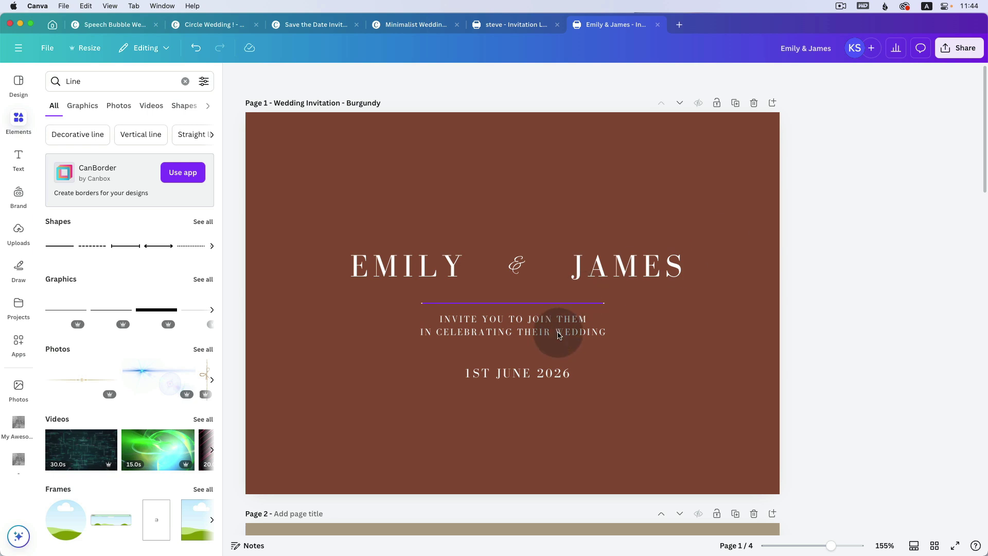
Add a new text box to page 1 and move it just below the date.
left_click(527, 337)
left_click(241, 166)
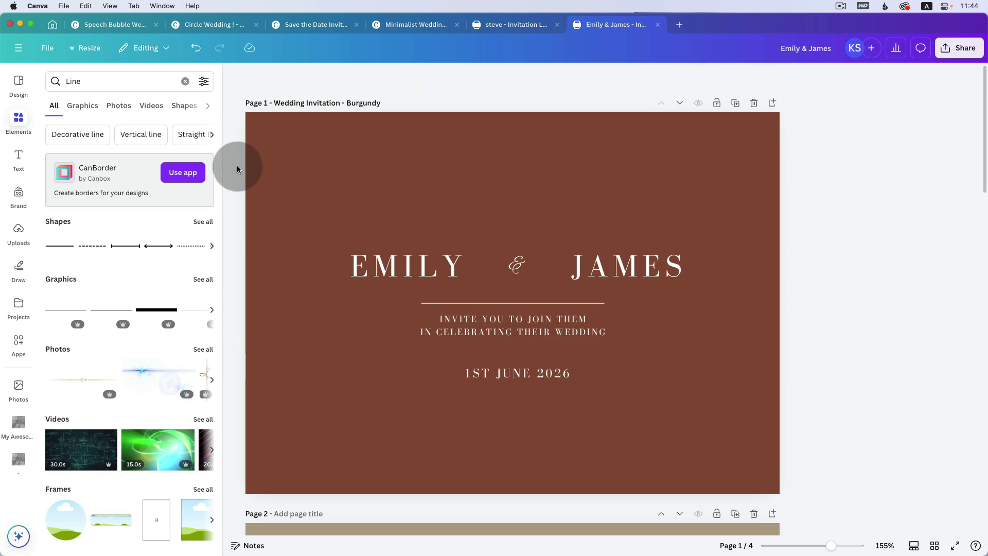
left_click(19, 160)
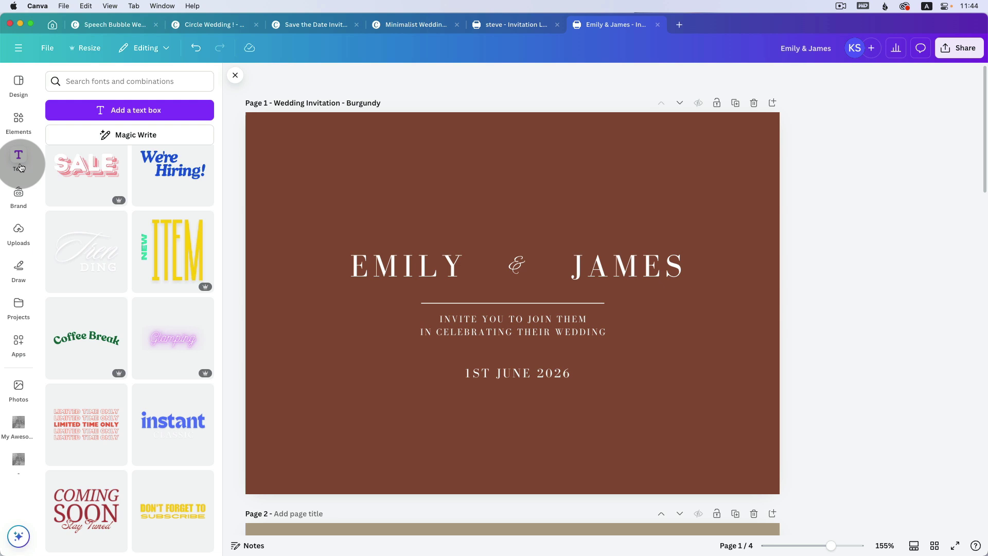
left_click(97, 109)
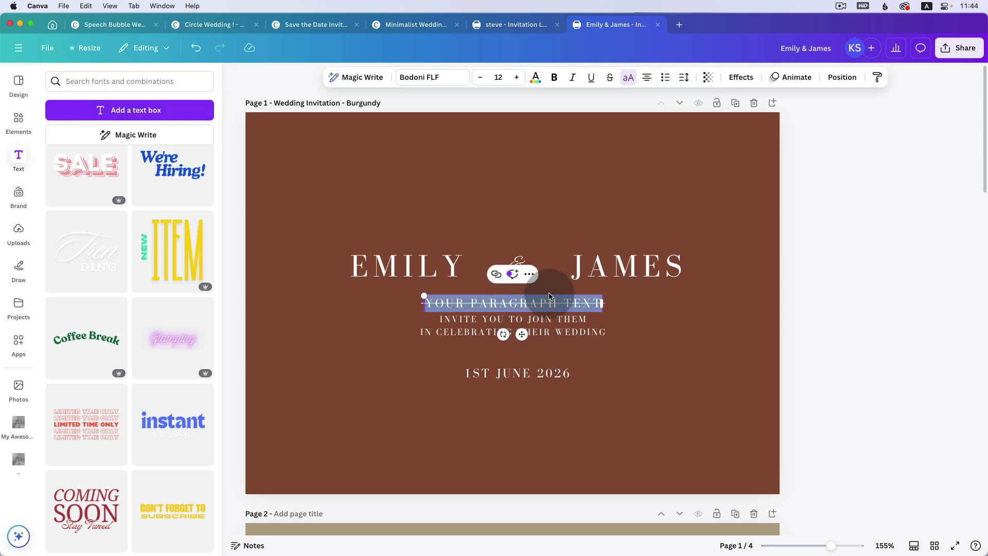
left_click(577, 304)
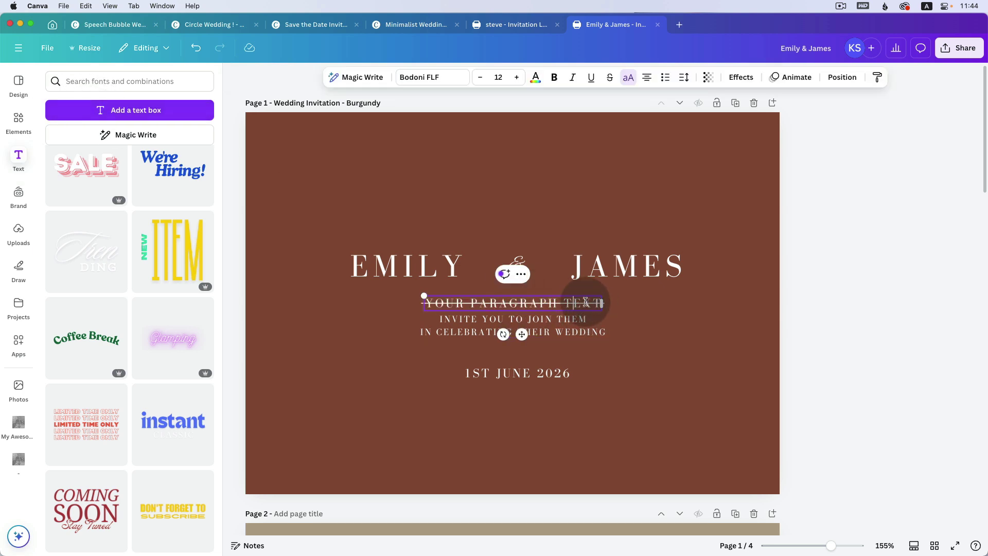
left_click(521, 303)
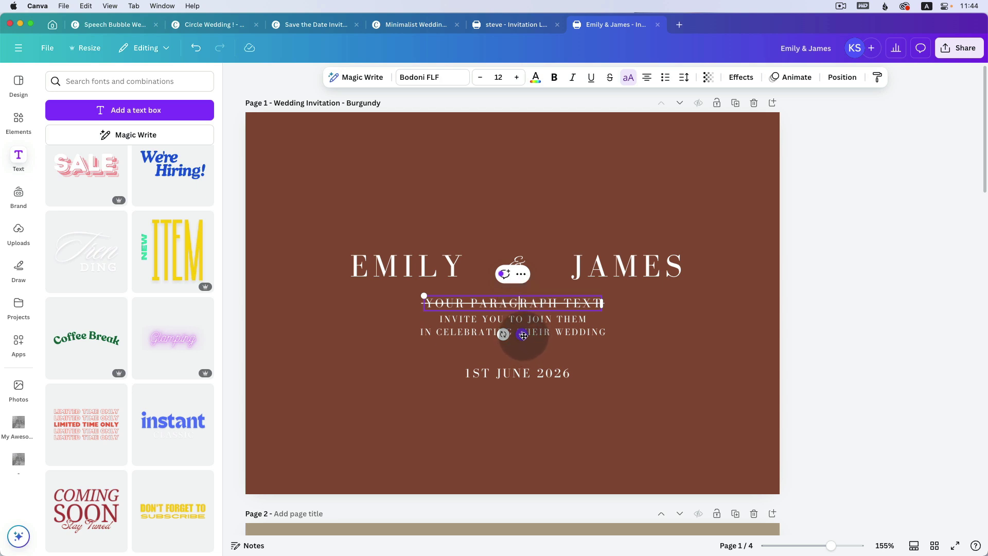
left_click_drag(523, 336, 526, 438)
Replace the placeholder text below the date with "AT 5PM - BLACK TIE DRESS CODE".
double_click(546, 406)
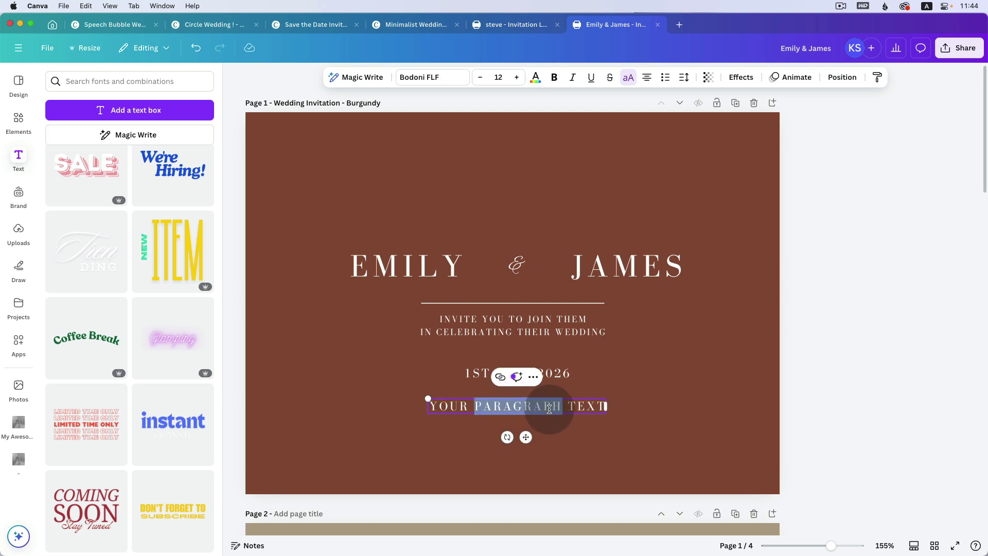
double_click(587, 409)
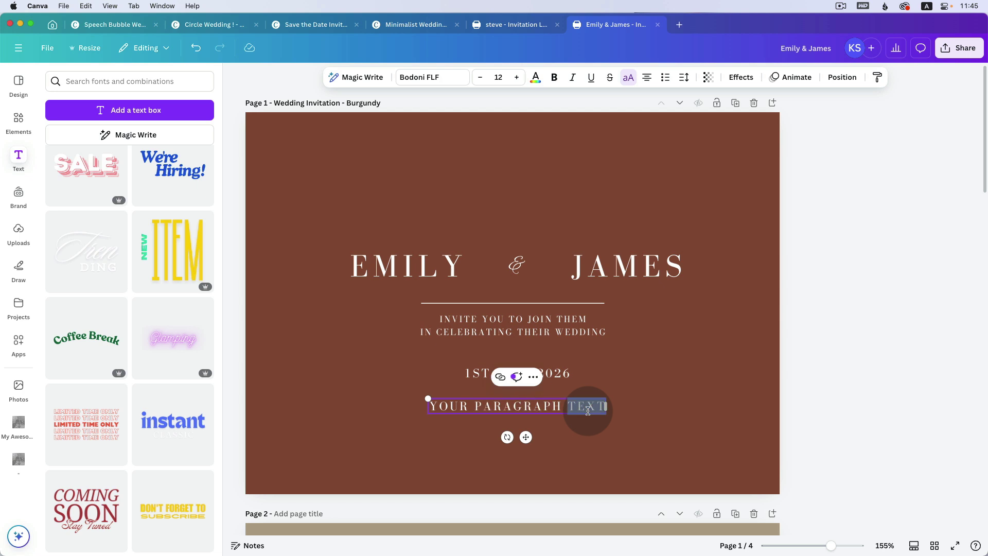
triple_click(587, 410)
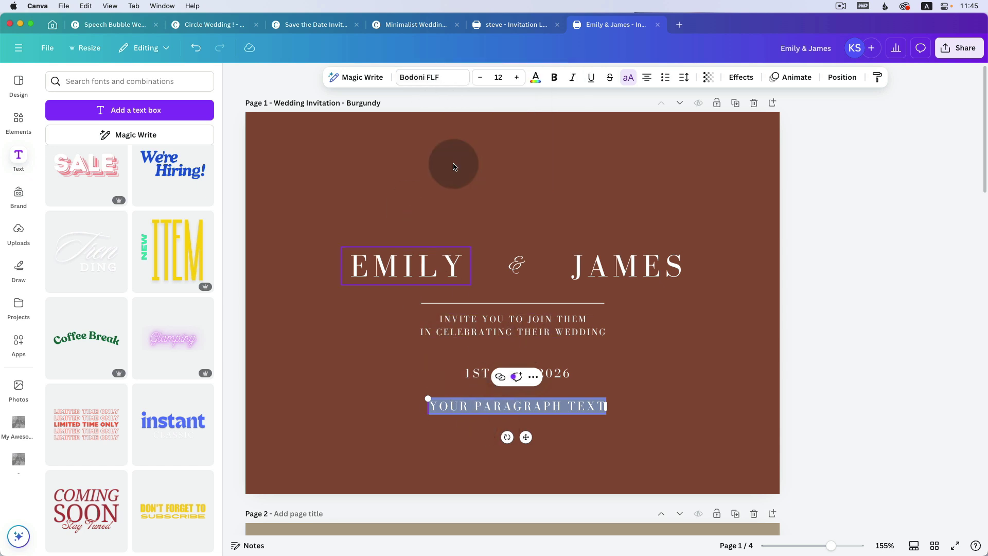
type("A")
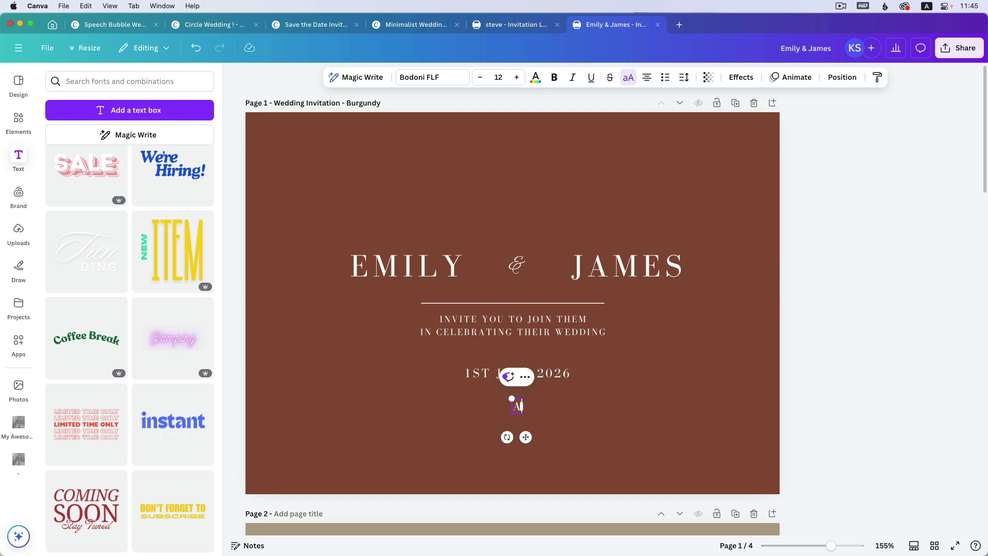
type("T 5PM - BLACK TIE DRESS CODE")
Reduce the font size of the time and dress code line to 8.
left_click_drag(395, 406, 657, 408)
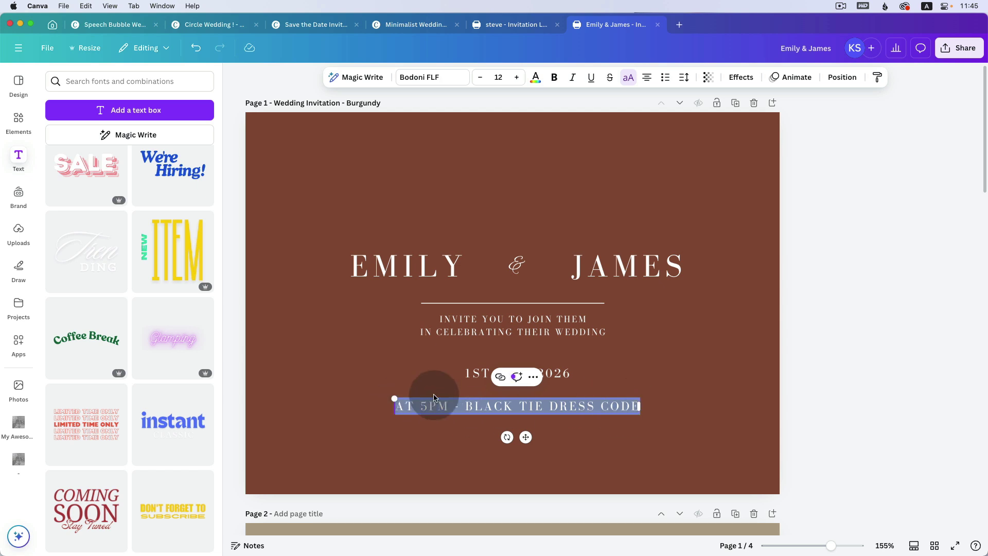
left_click(480, 78)
left_click(480, 78)
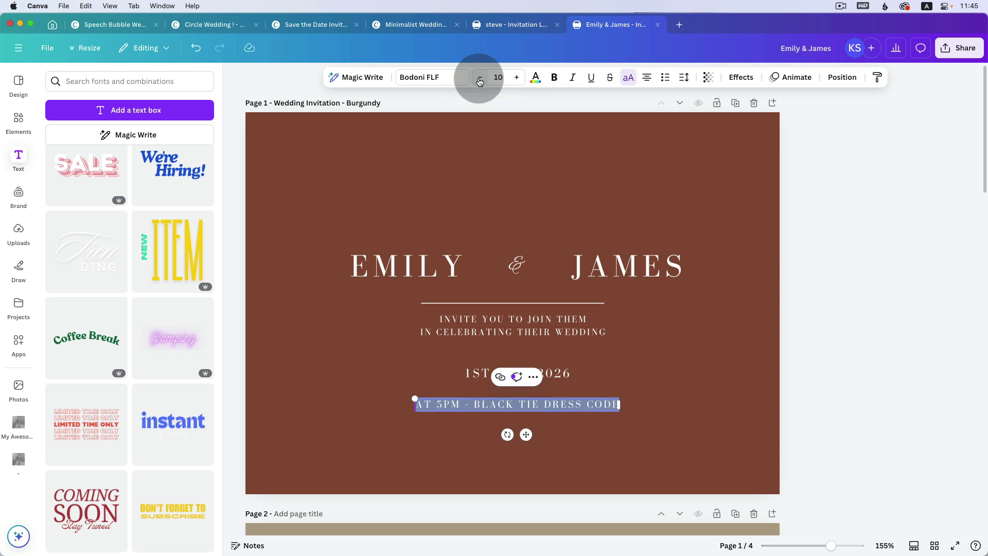
left_click(479, 78)
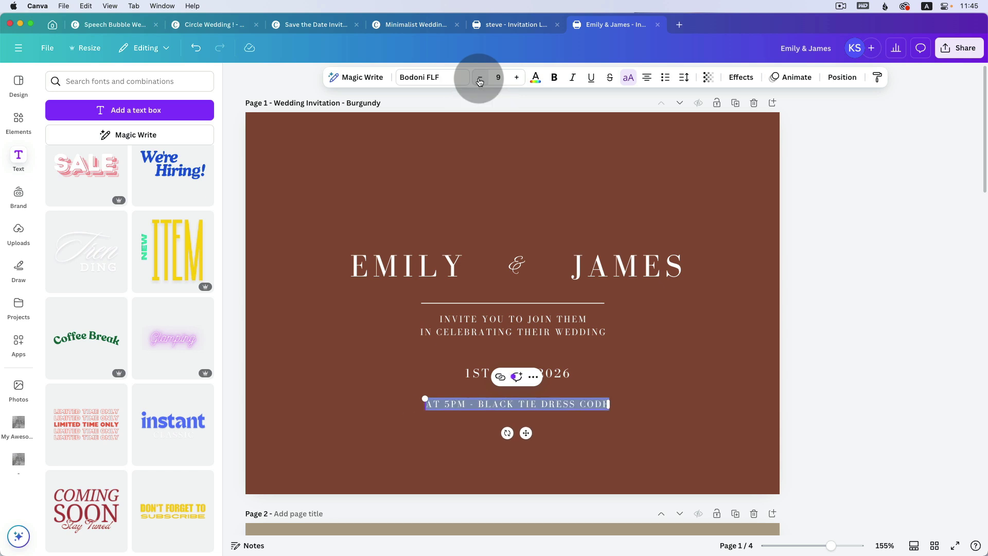
left_click(480, 78)
left_click(560, 400)
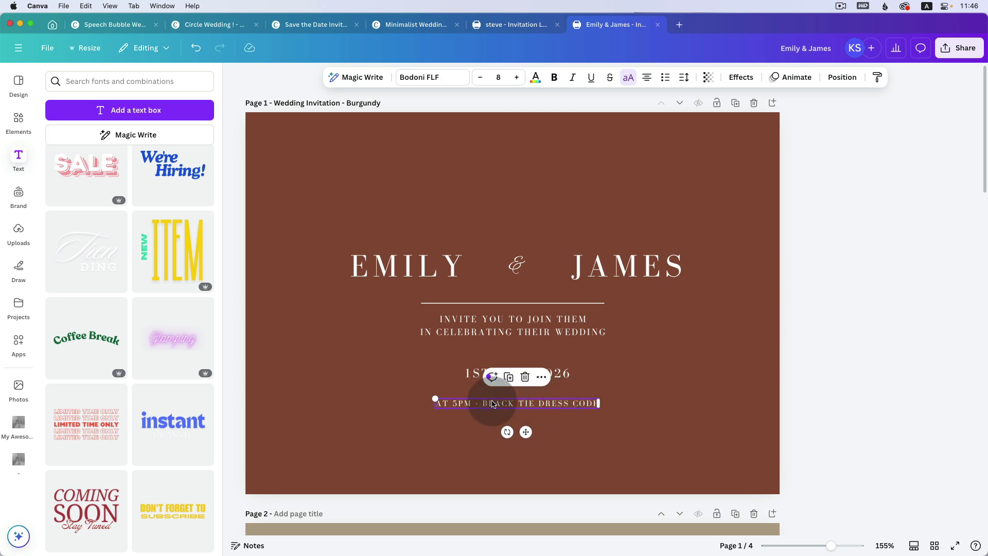
Duplicate the dress code line directly below itself and replace the copy's text with "FANCY HOTEL, NEW YORK, USA" and the venue's street address underneath.
mouse_move(493, 404)
left_mouse_down()
mouse_move(491, 446)
mouse_move(493, 423)
left_mouse_up()
left_click(484, 423)
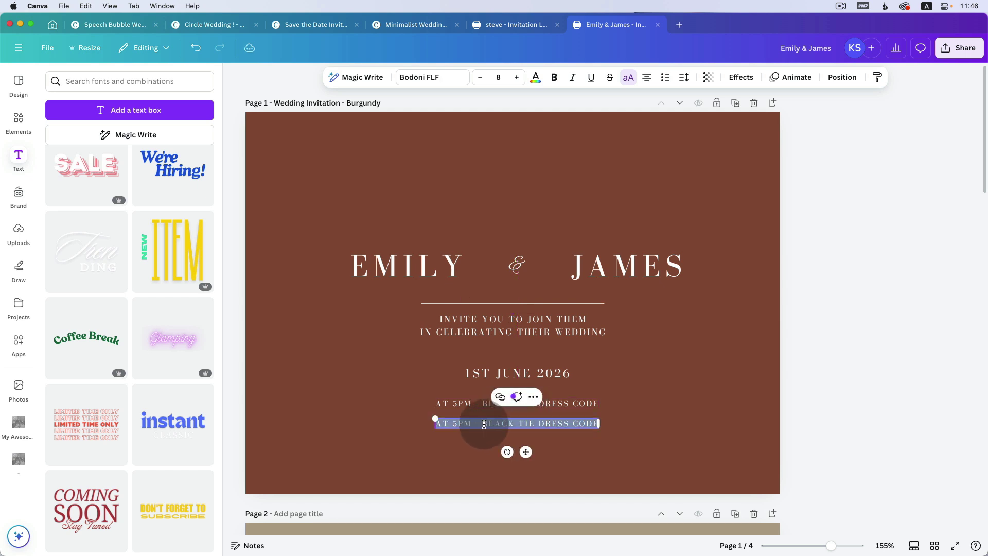
type("FANCY")
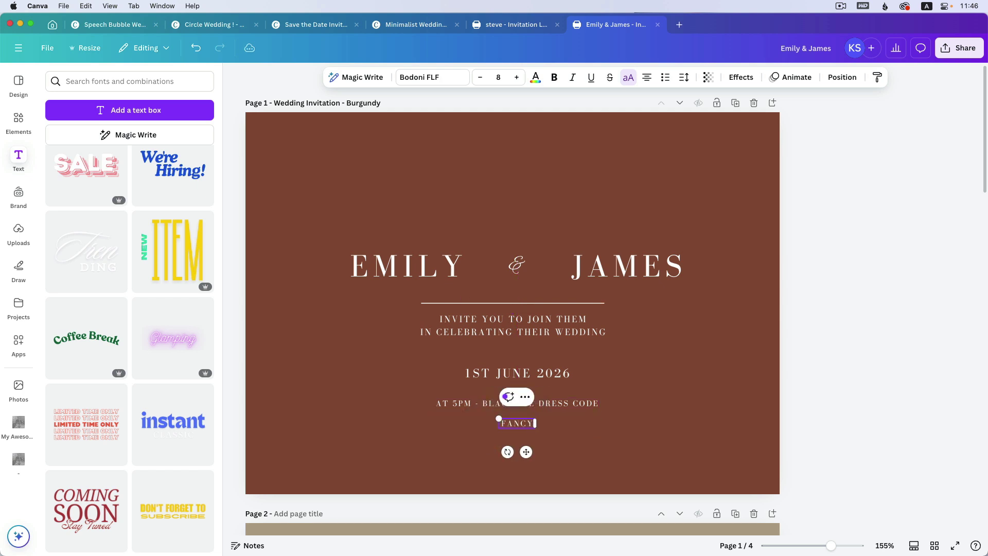
type(" HOTEL, NEW YORK, USA")
key("Return")
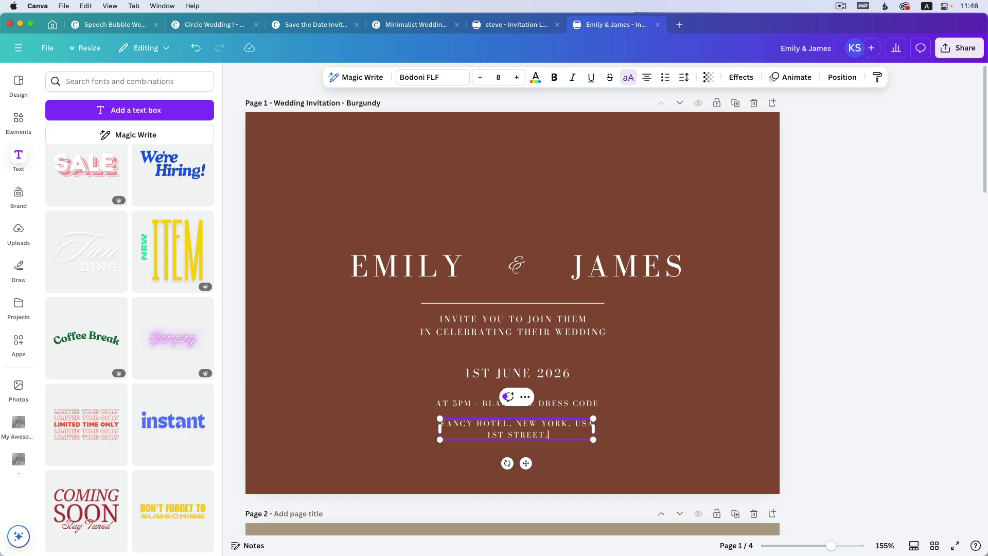
type("1ST STREET, SOHO")
type(". NY")
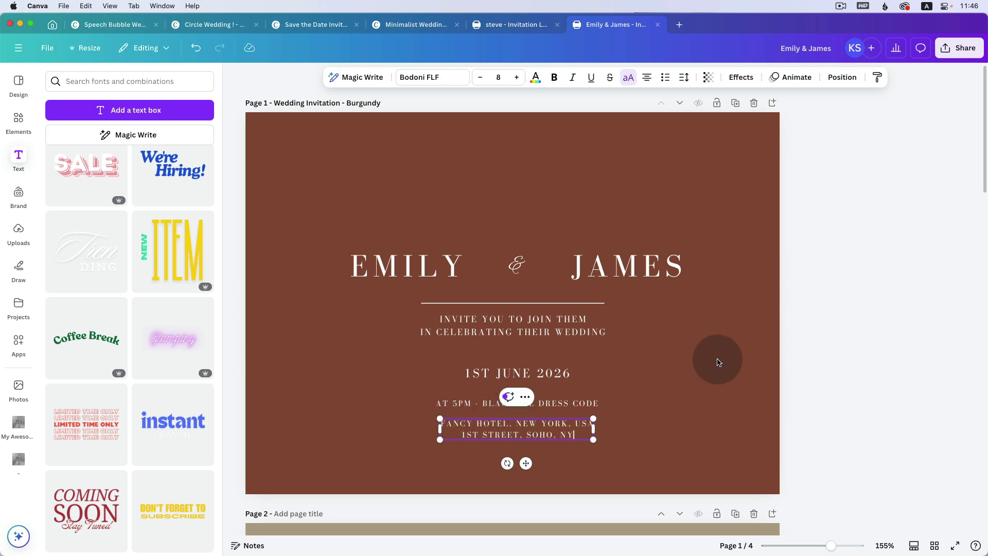
left_click(823, 338)
Move the two-line venue text slightly lower and change its font to Montserrat.
left_click_drag(573, 423, 571, 441)
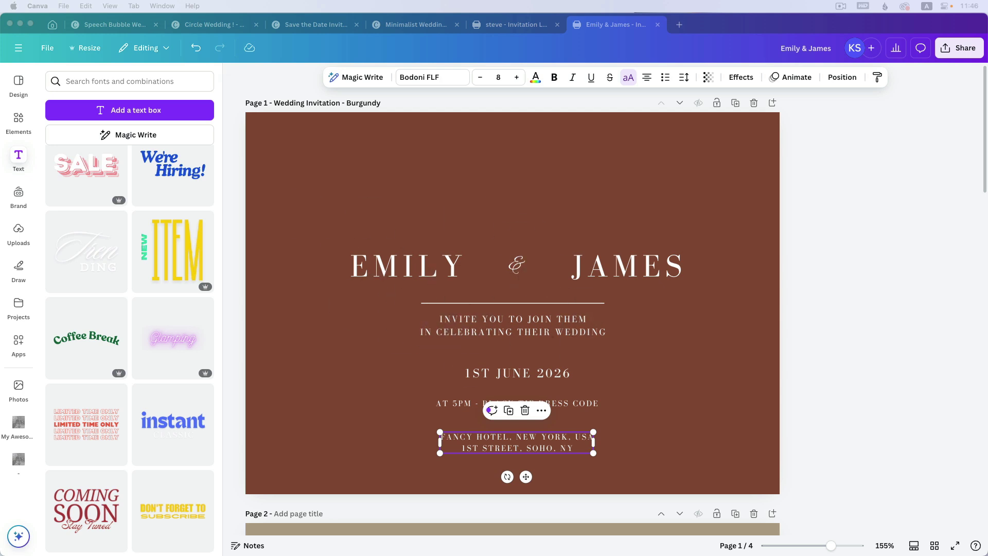
left_click(586, 438)
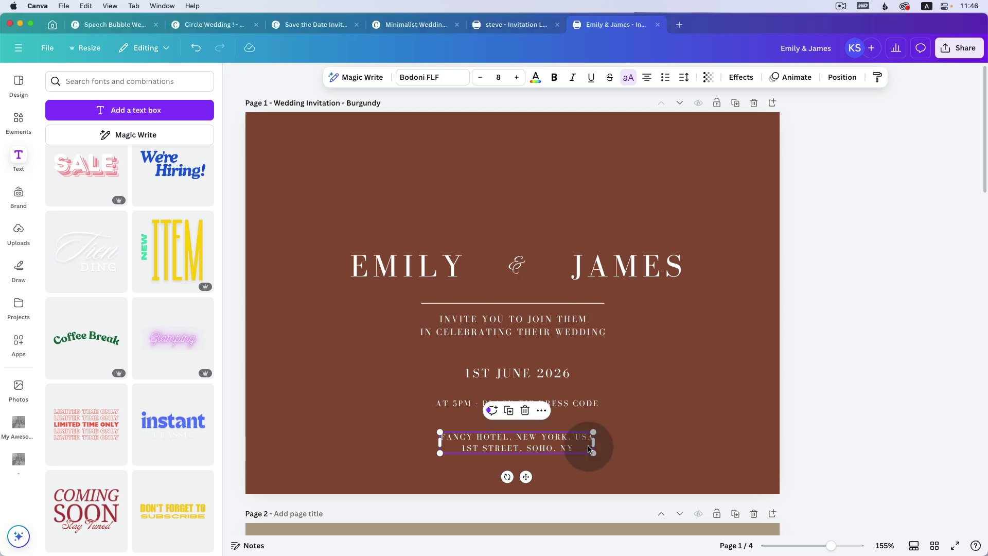
triple_click(444, 434)
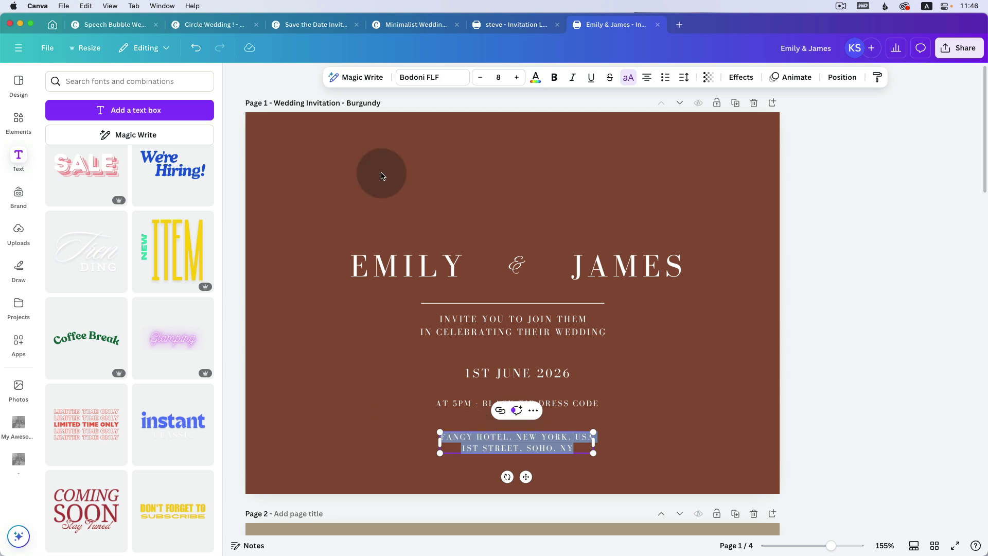
left_click(457, 75)
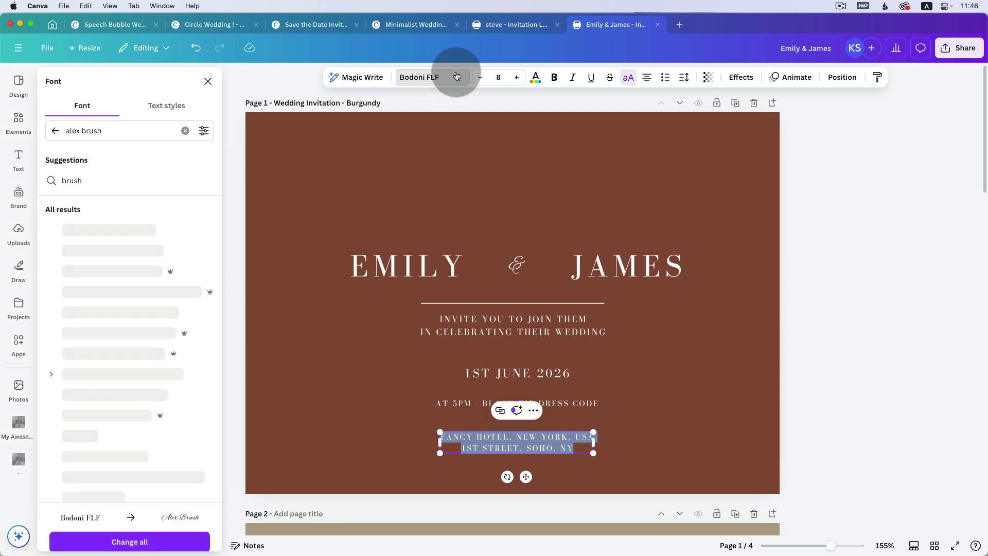
left_click(185, 126)
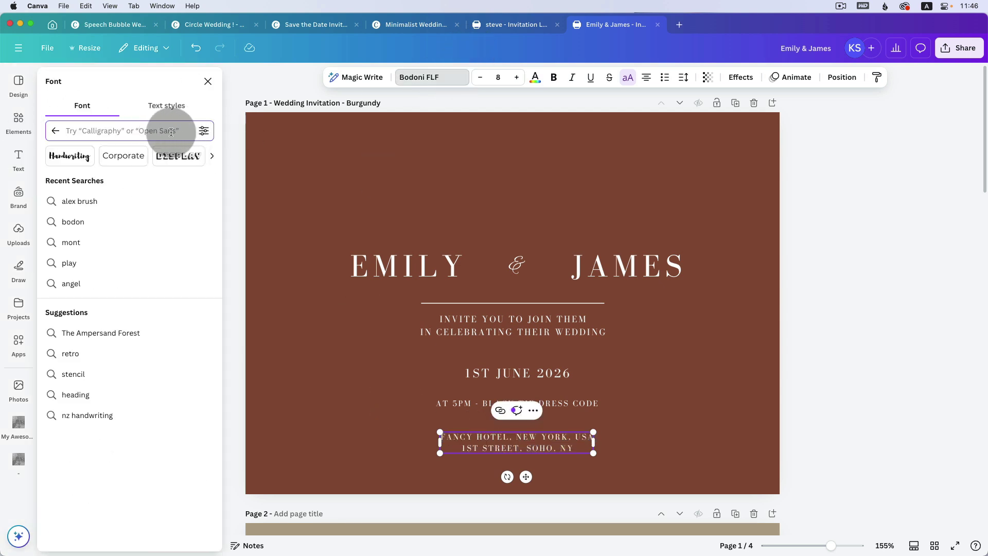
type("montserrat")
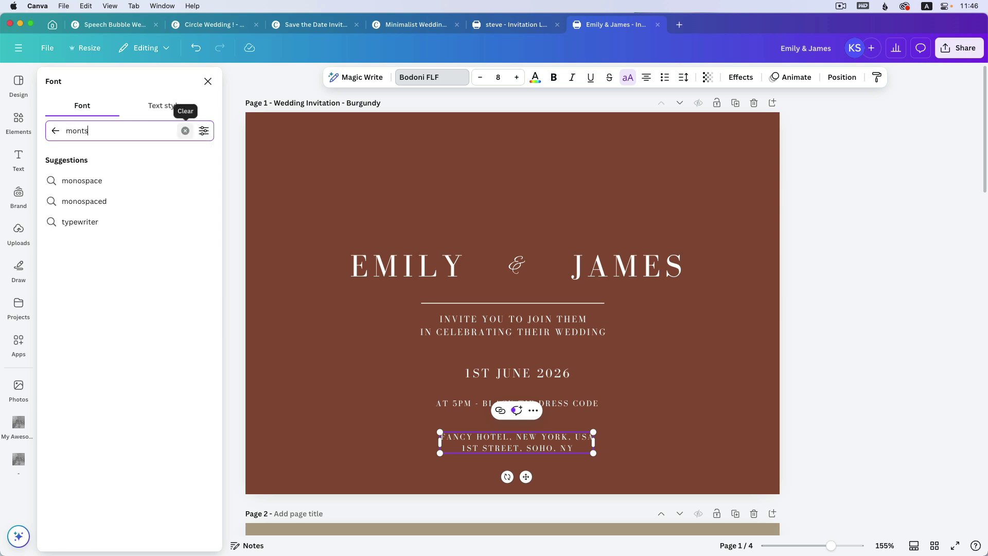
left_click(132, 183)
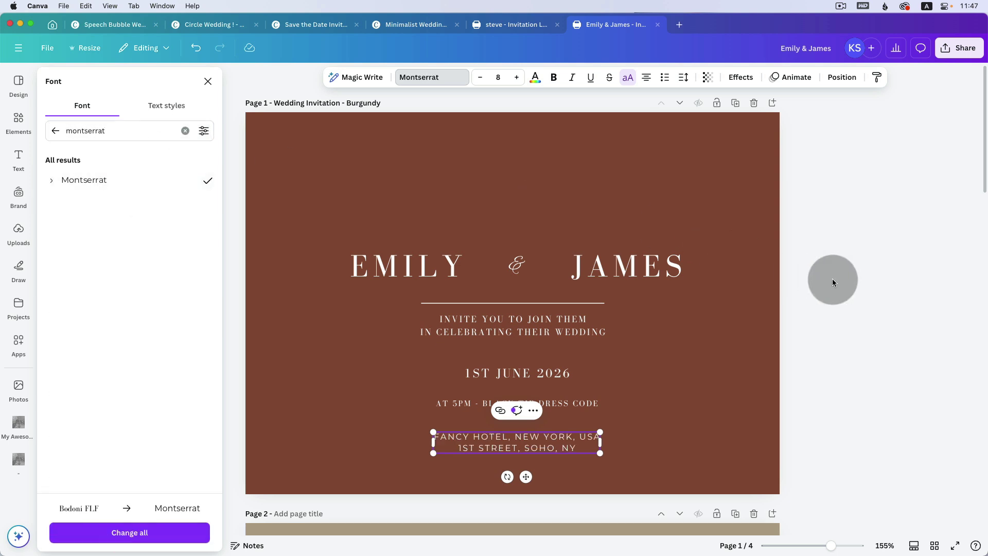
left_click(832, 279)
Shift the venue text and the dress code line further down, leaving a wider gap beneath the date.
left_click_drag(561, 436, 559, 452)
left_click(568, 403)
left_click_drag(568, 403, 569, 426)
left_click(741, 400)
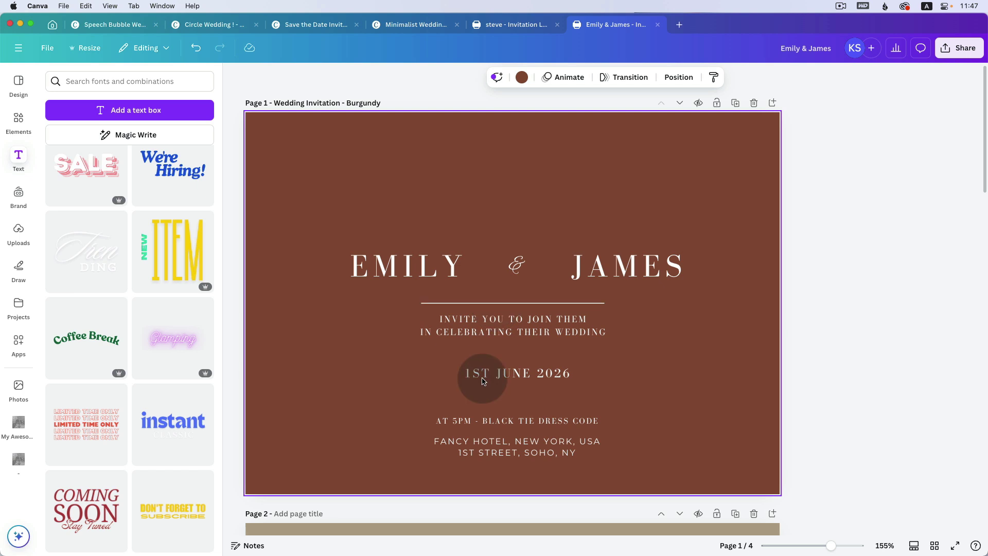
Move the divider line from under the names to the gap between the date and the dress code line.
left_click(560, 304)
left_click_drag(560, 307, 553, 400)
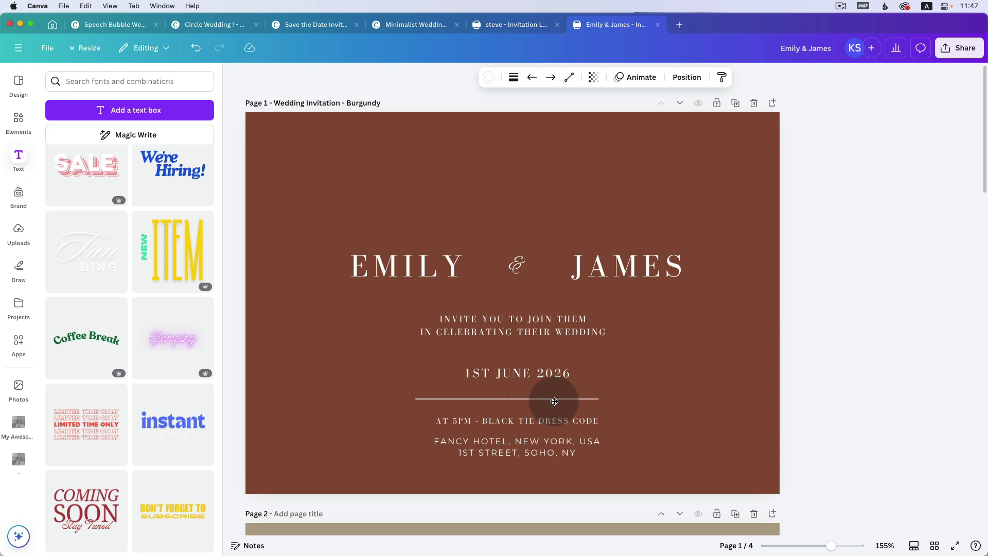
left_click(777, 229)
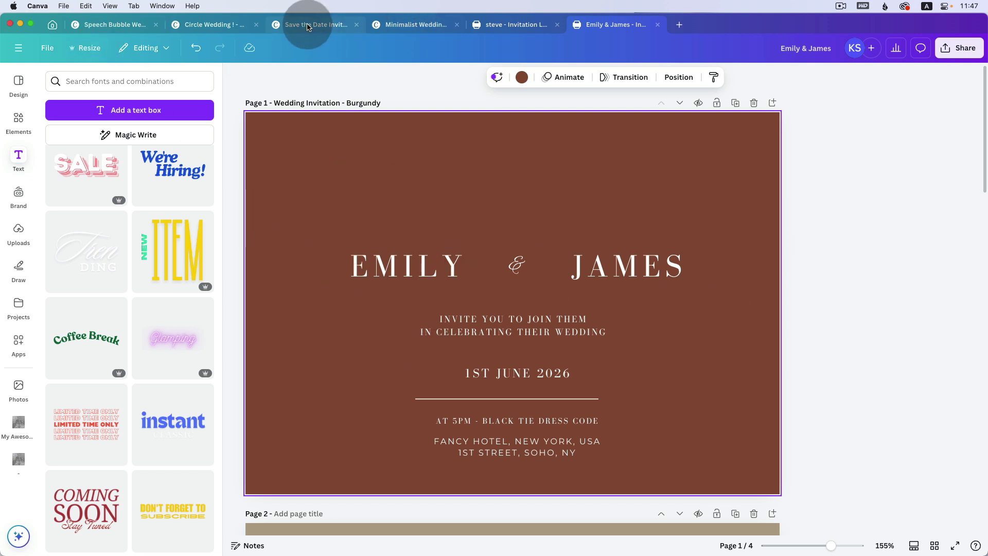
Examine the layout and line-art illustration above the names in the Minimalist Wedding Set and the other open invitation design, and return to this invitation.
left_click(387, 26)
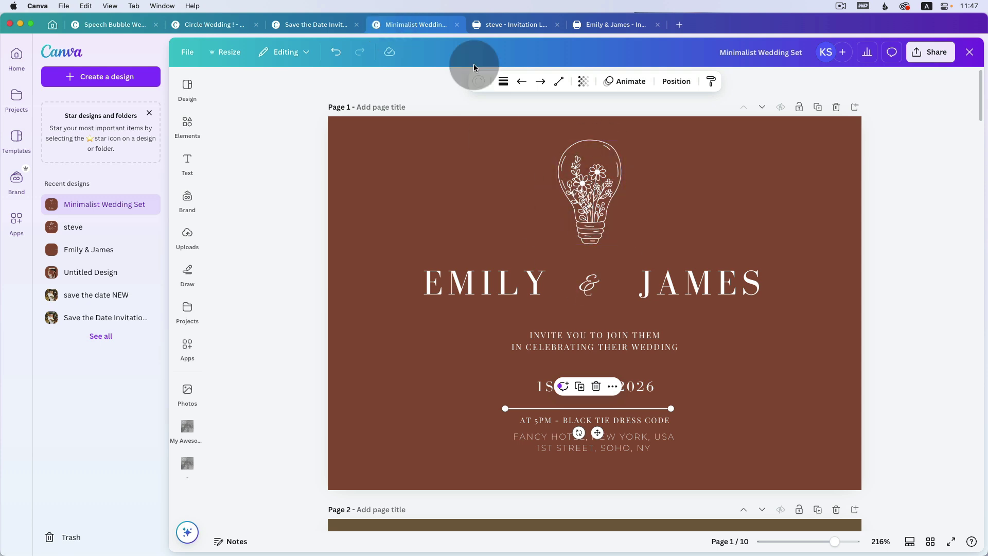
left_click(514, 24)
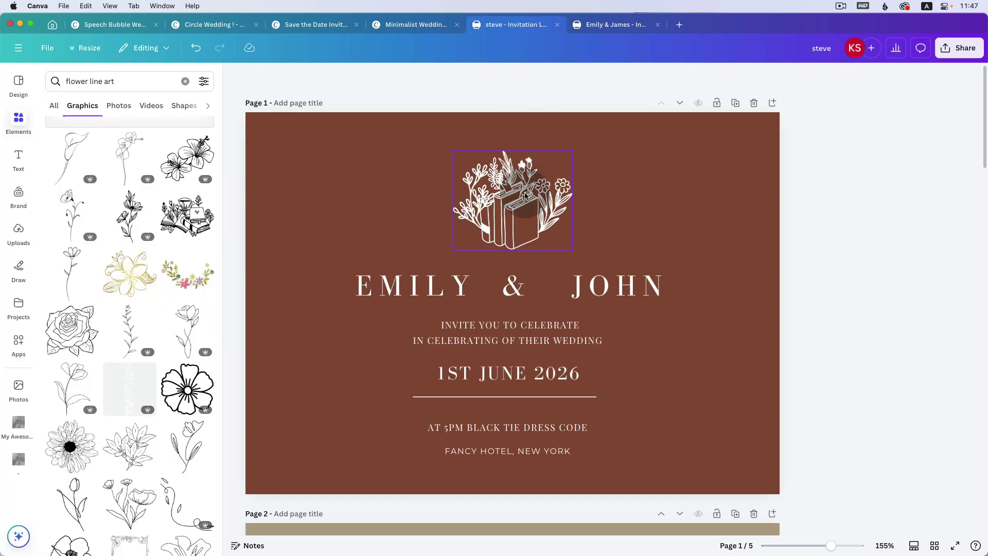
scroll(566, 232, "down", 3)
scroll(566, 233, "down", 20)
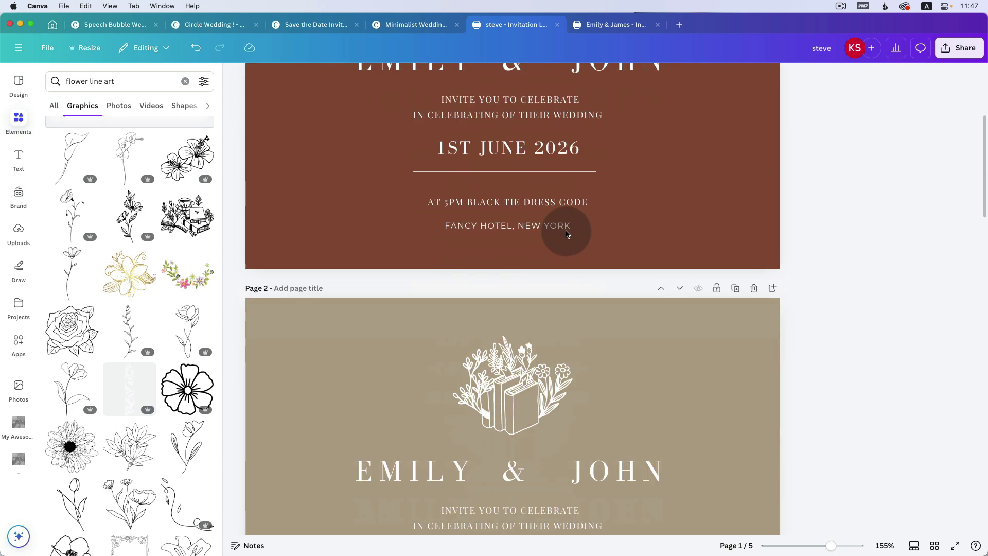
scroll(640, 209, "up", 20)
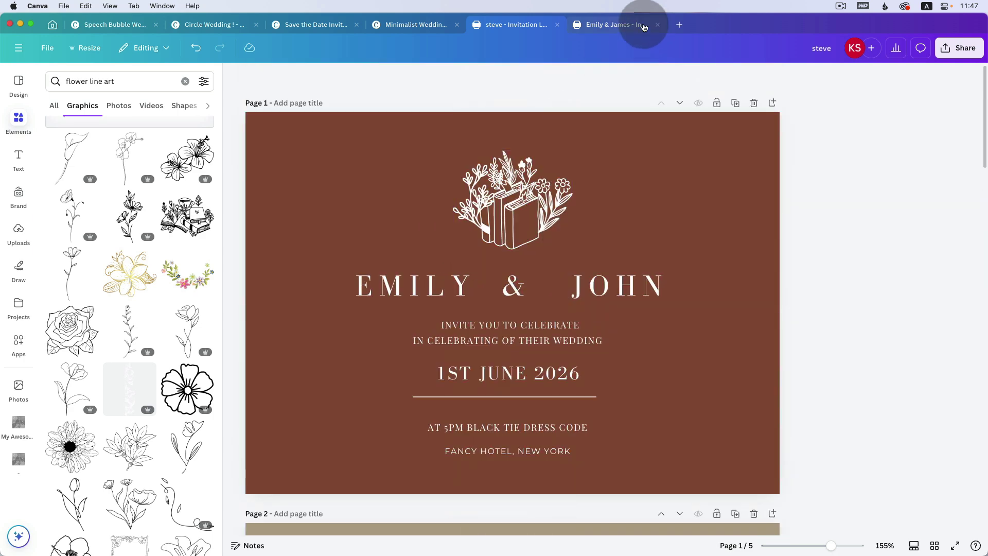
left_click(619, 24)
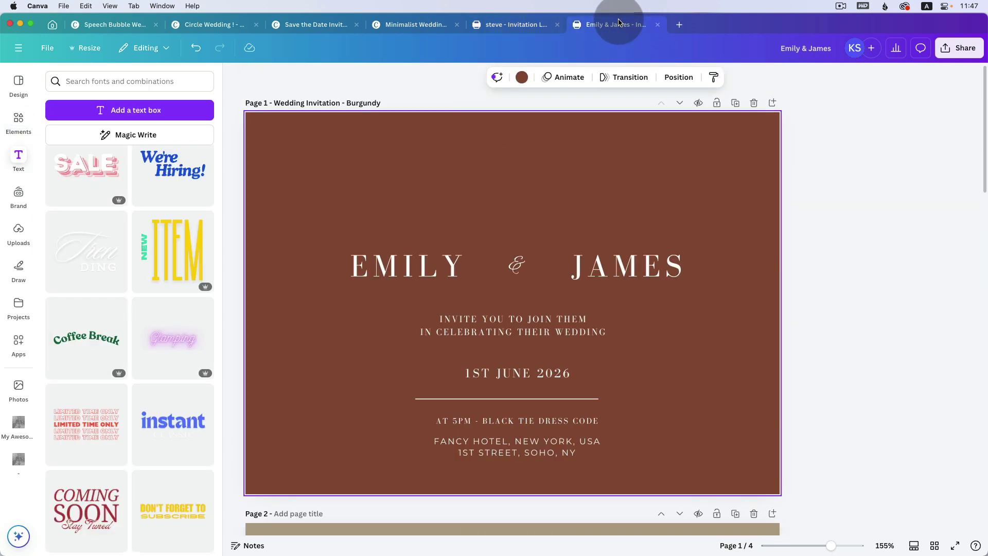
Search the design elements for "flowers" and look through the graphics and the mixed results.
left_click(18, 122)
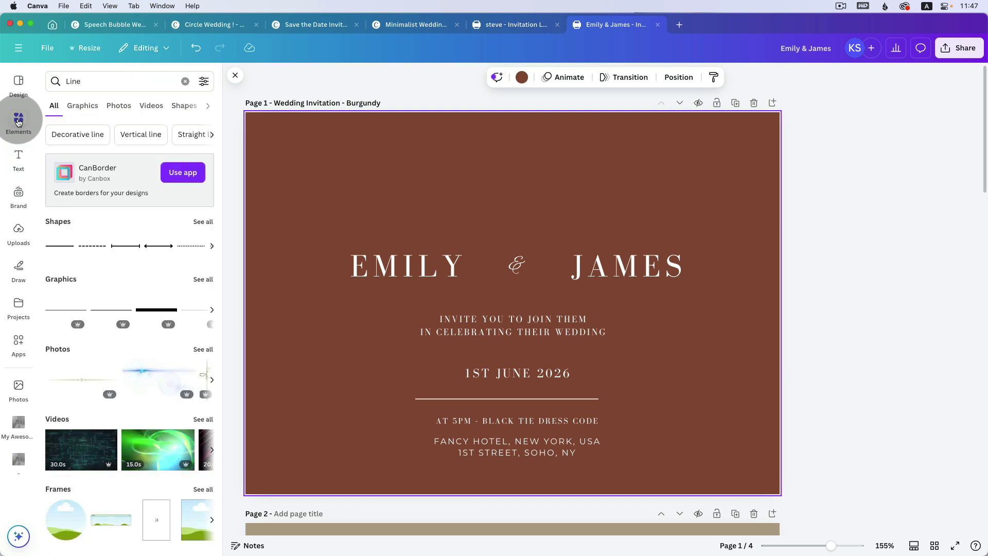
left_click(82, 106)
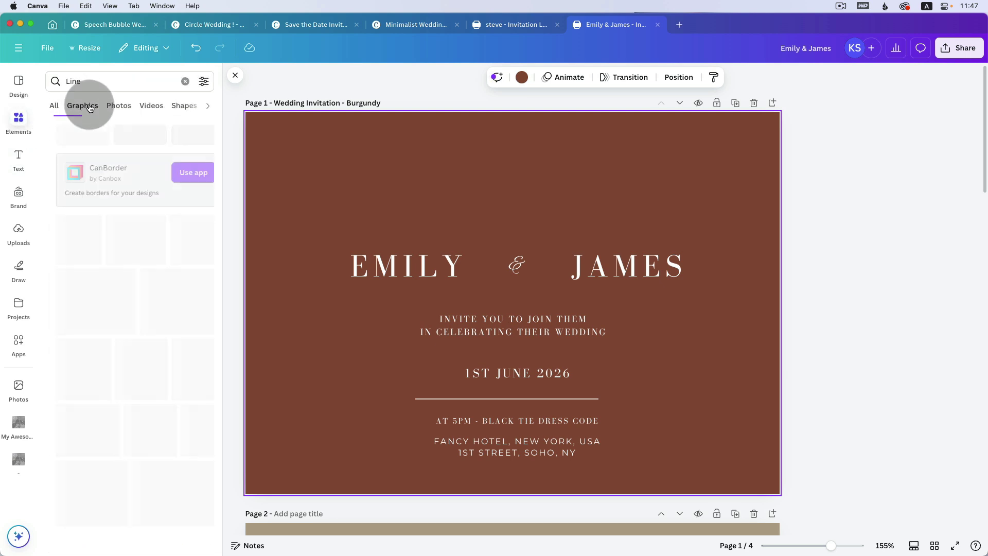
left_click(184, 81)
left_click(110, 83)
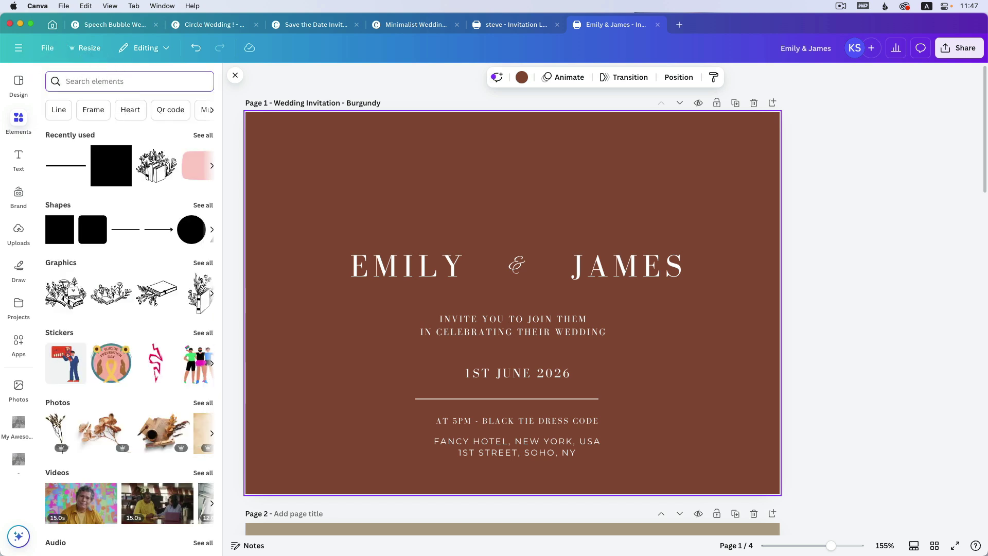
type("flower")
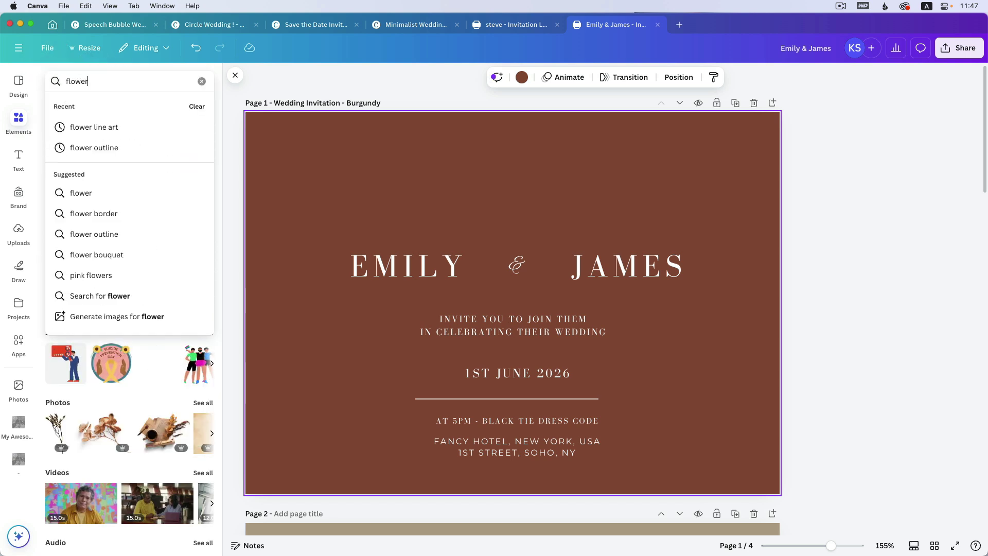
type("s")
key("Return")
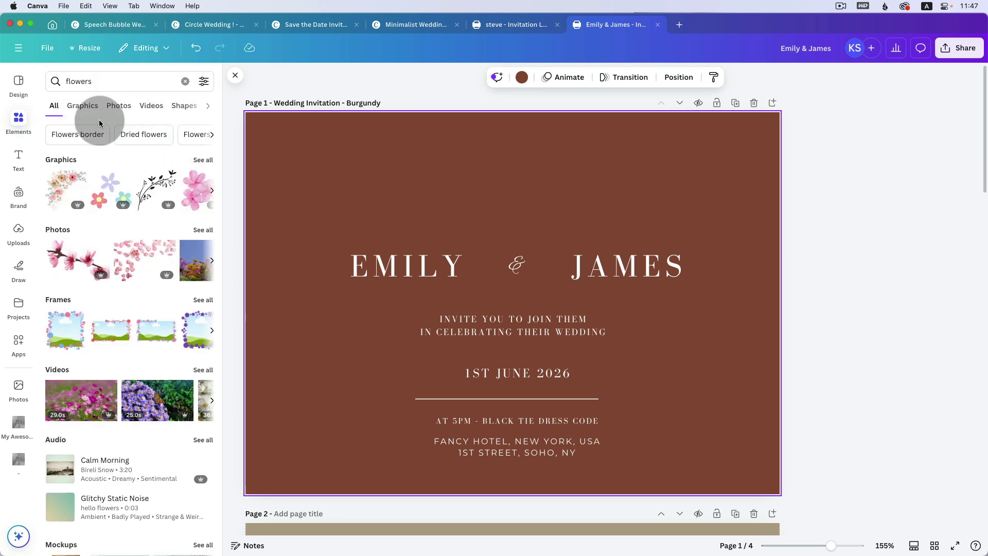
left_click(82, 109)
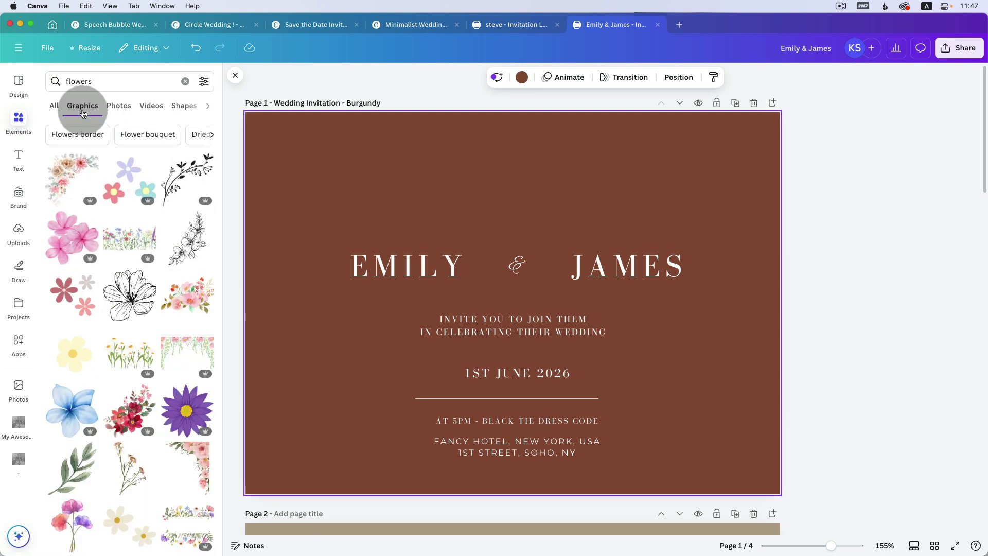
left_click(55, 106)
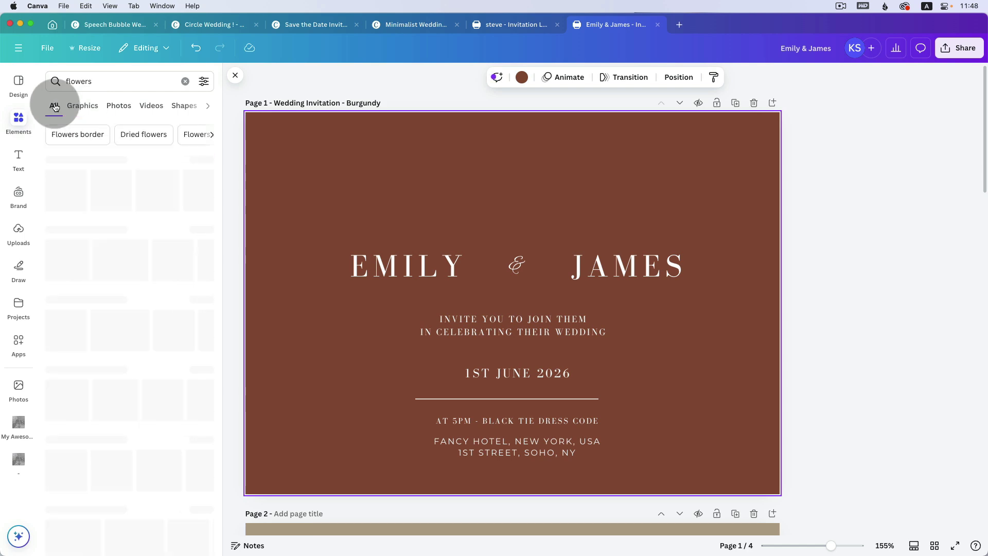
scroll(82, 293, "down", 2)
scroll(82, 292, "up", 2)
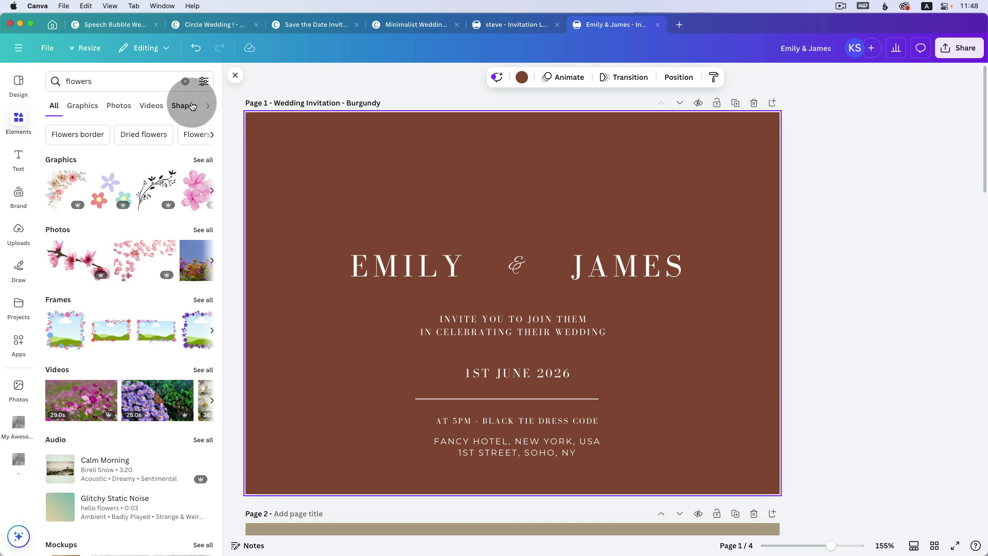
Add the black line-art illustration of an upright book with flowers from the Magic recommendations graphics to the burgundy invitation.
left_click(186, 82)
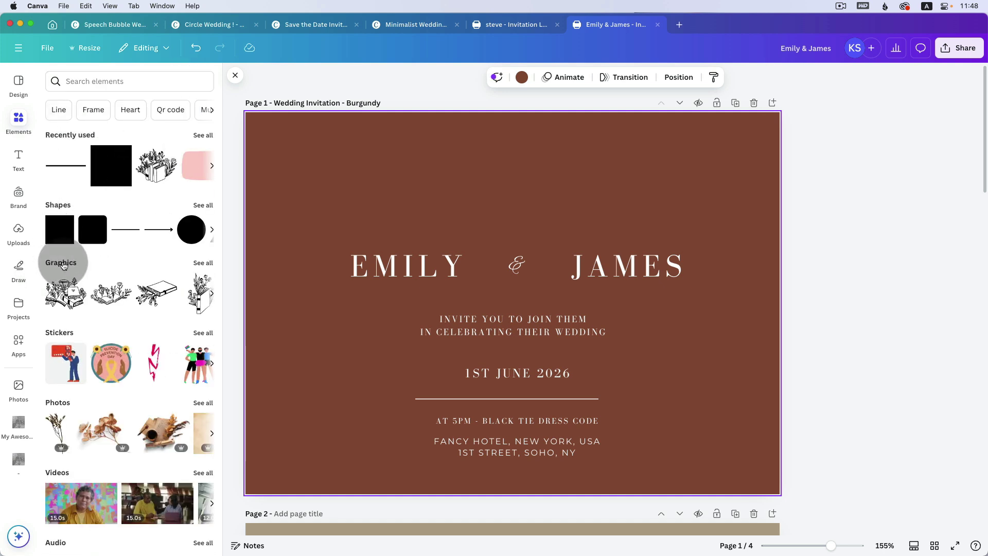
left_click(202, 263)
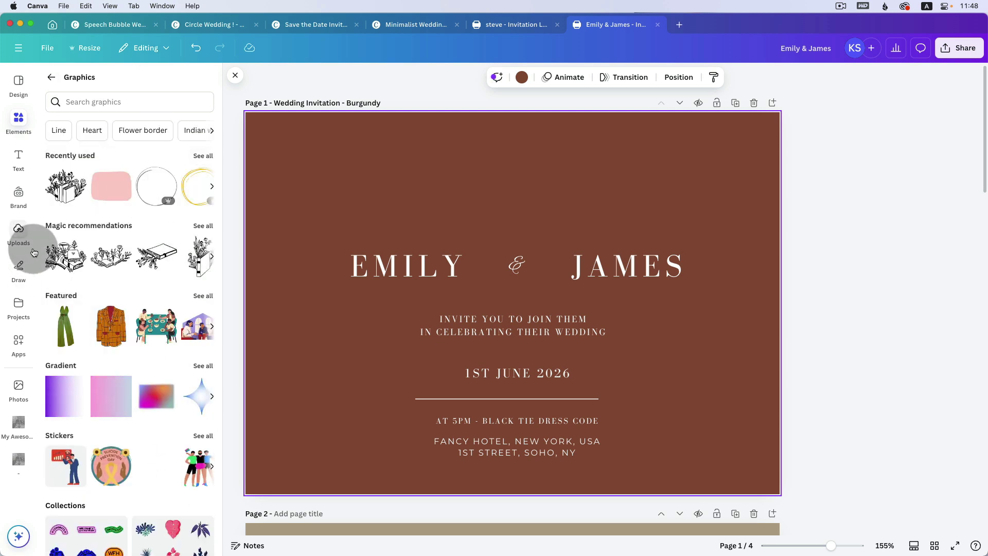
left_click_drag(74, 175, 62, 193)
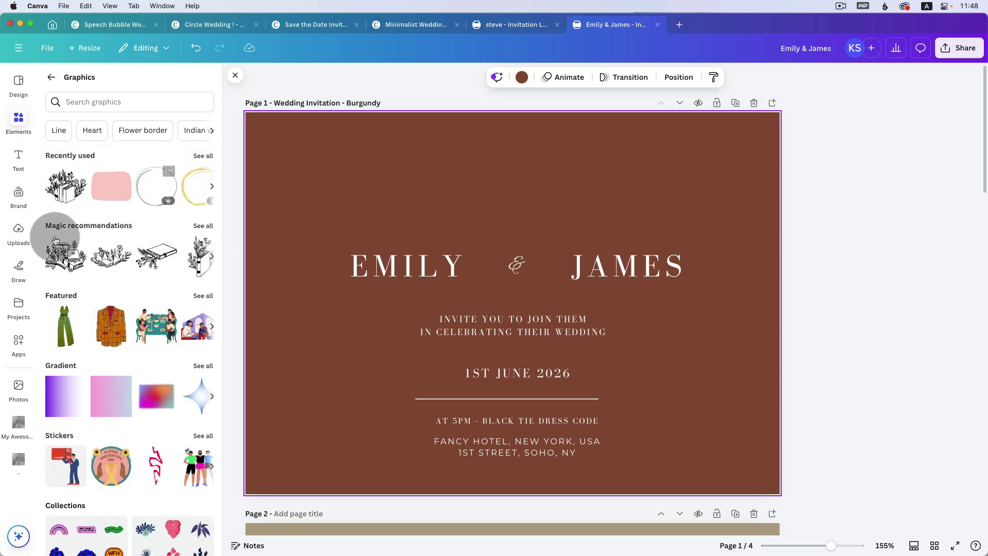
scroll(66, 281, "down", 2)
scroll(65, 289, "down", 10)
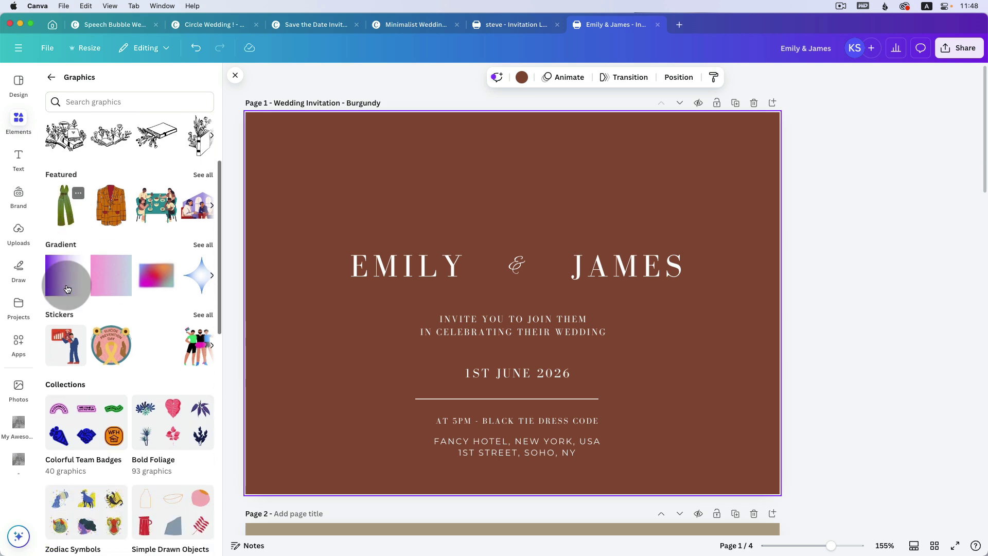
scroll(66, 288, "up", 15)
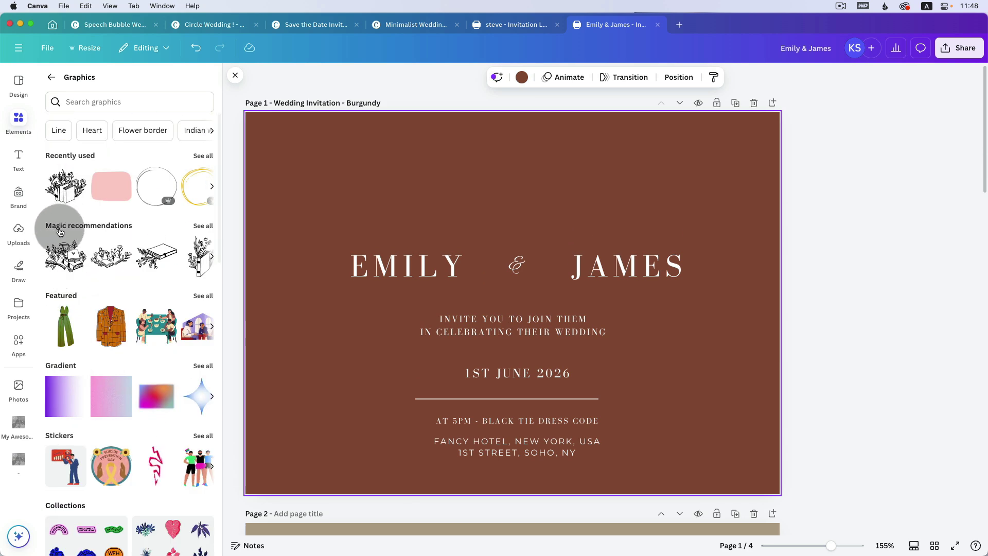
left_click(204, 227)
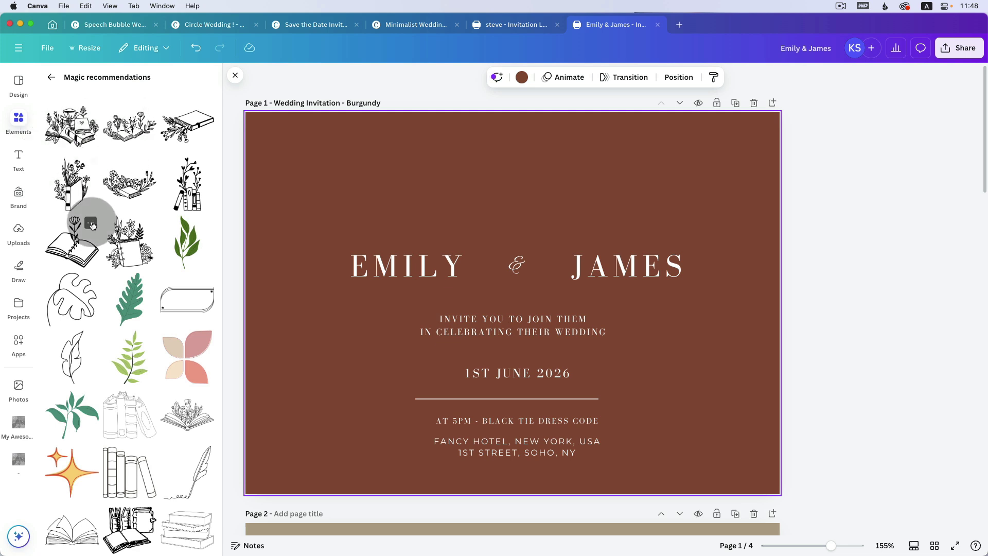
left_click(80, 192)
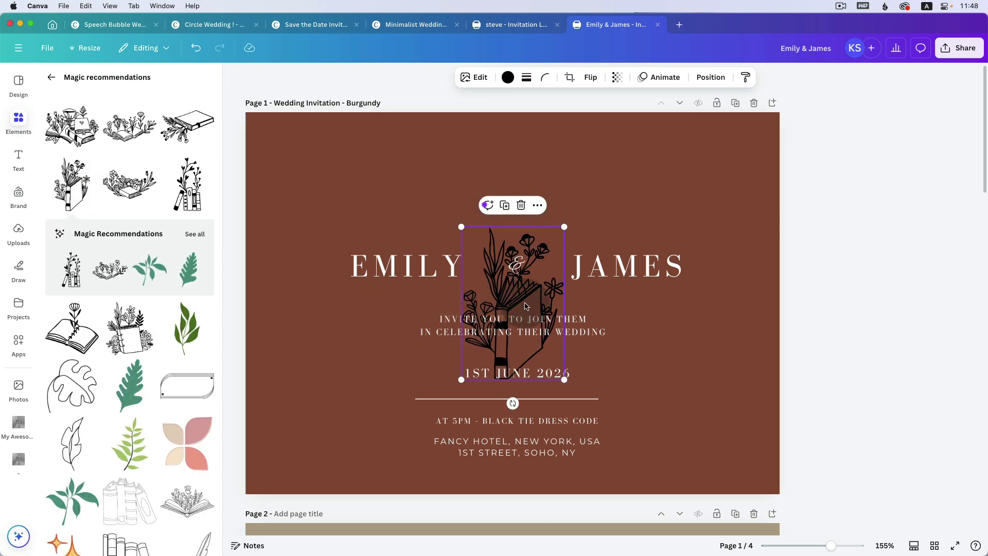
Shrink the book-and-flowers illustration and centre it in the empty space above the couple's names.
left_click_drag(513, 302, 524, 181)
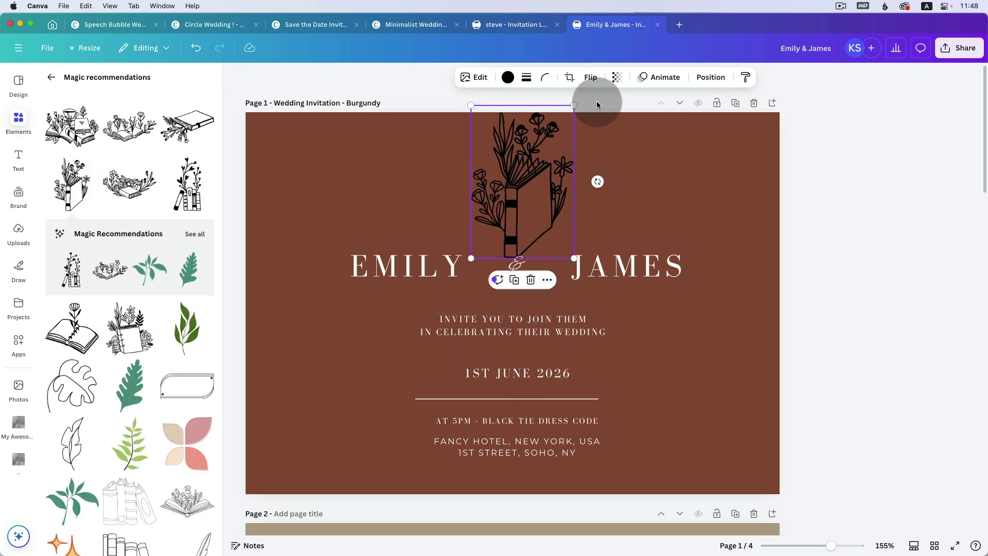
left_click_drag(564, 113, 538, 158)
left_click_drag(508, 214, 515, 198)
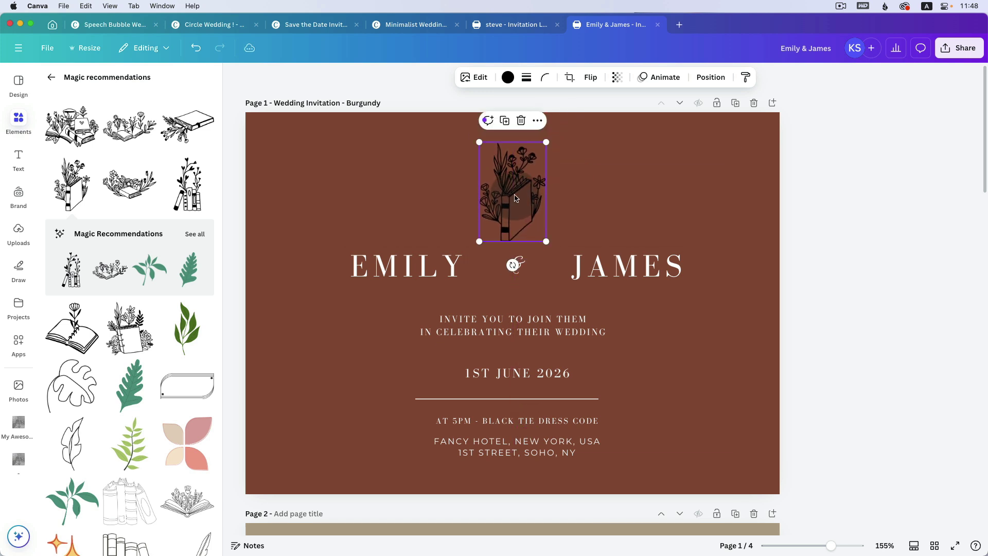
Recolour the book-and-flowers illustration white using the document colours.
left_click(508, 78)
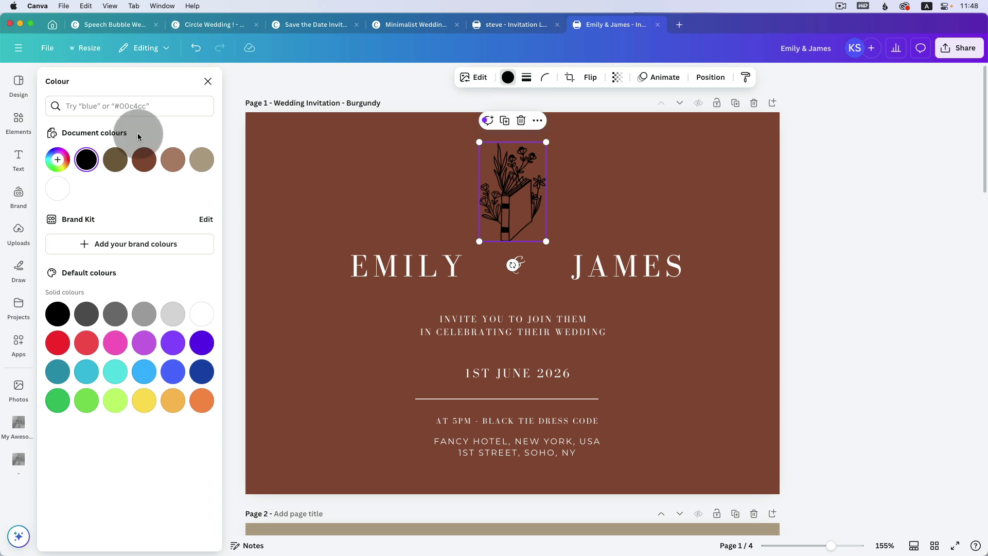
left_click(58, 188)
left_click(829, 267)
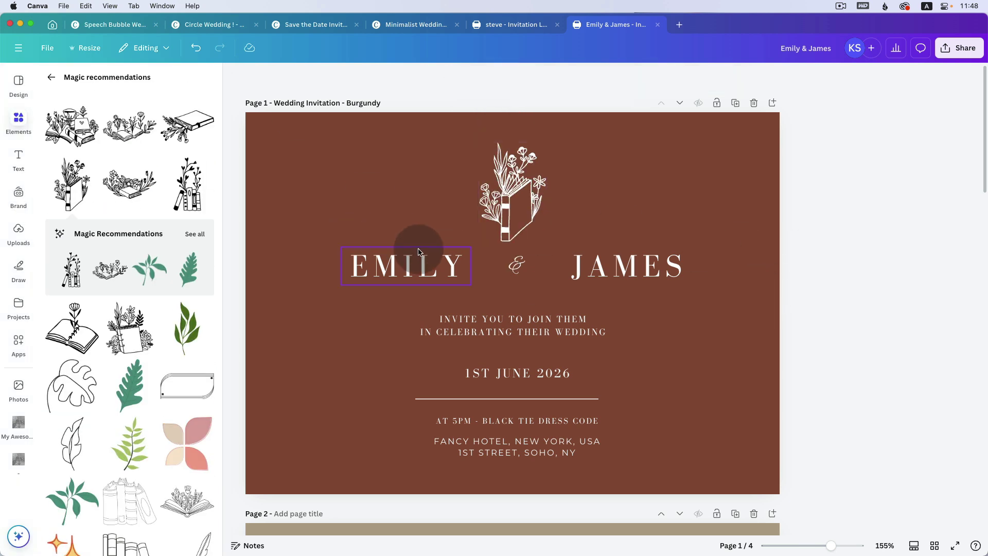
left_click(438, 270)
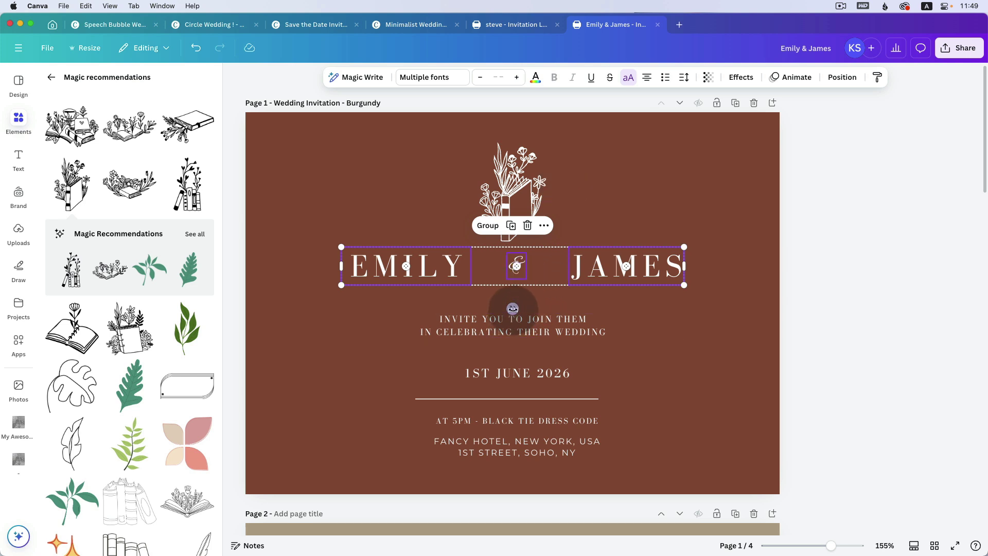
left_click_drag(517, 266, 520, 286)
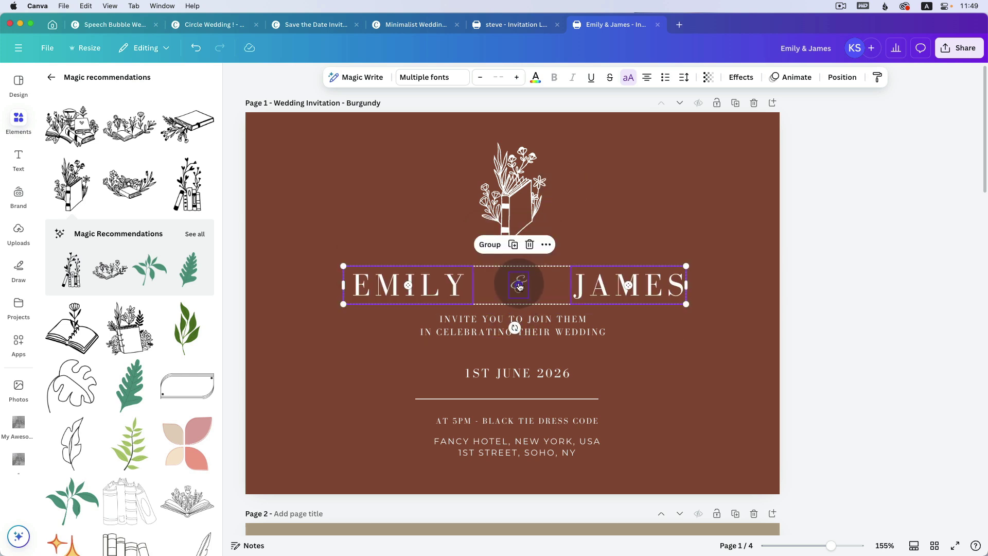
key("super+z")
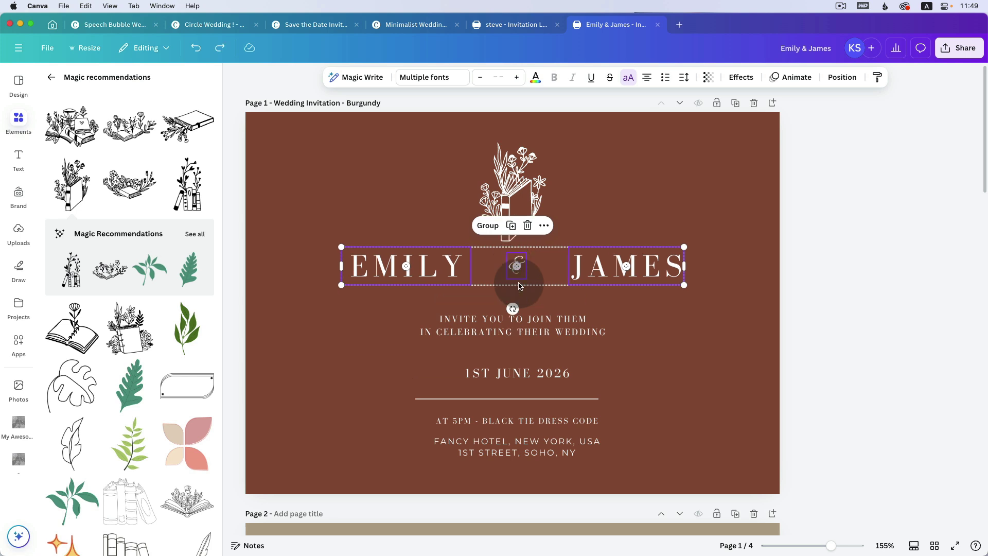
key("Down")
key("Up")
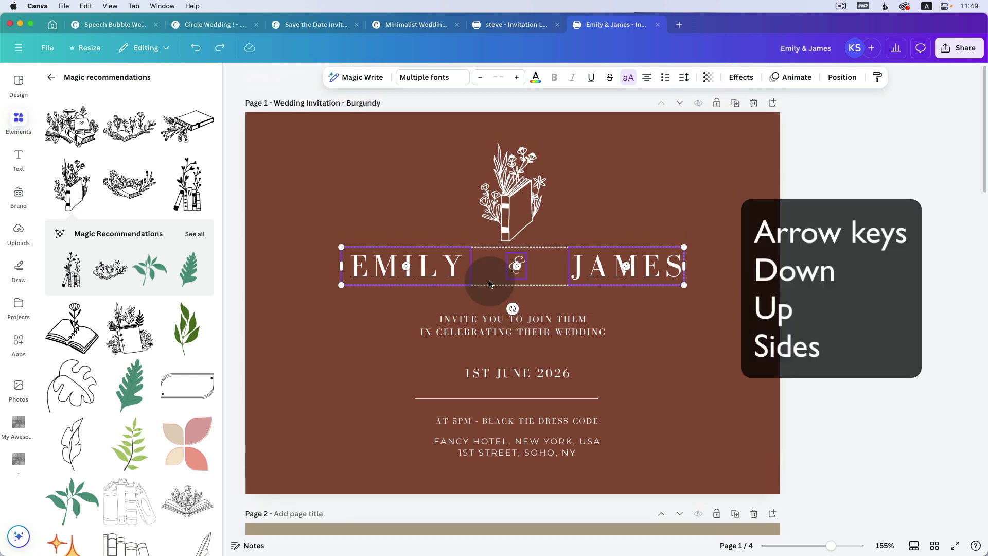
left_click(712, 260)
Select both names together with the ampersand and nudge them straight down, slightly closer to the invitation wording.
left_click(610, 265)
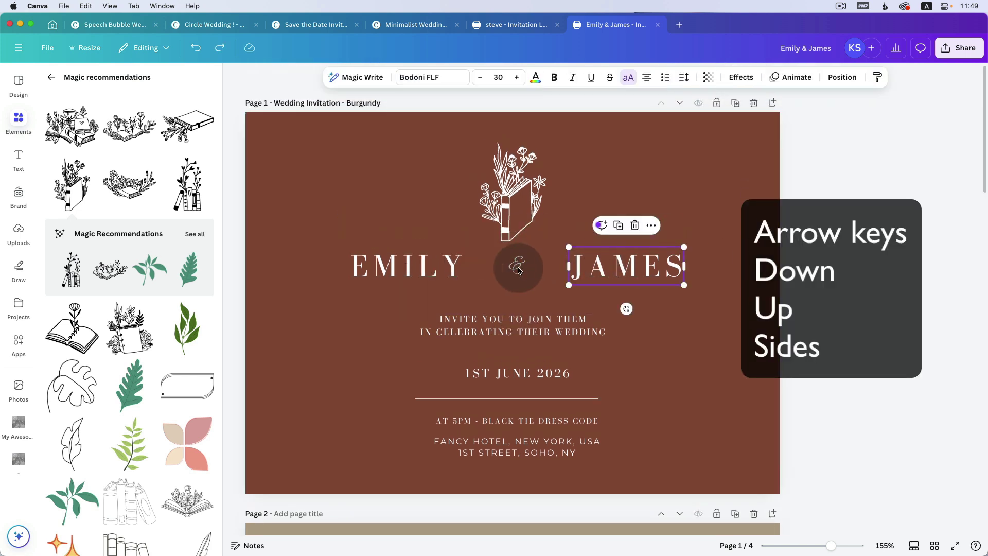
left_click(451, 263, "shift")
key("Down")
key("Down")
key("Down")
key("Down")
key("Down")
key("Down")
key("Down")
key("Down")
key("Down")
key("Down")
key("Down")
key("Down")
key("Down")
key("Down")
key("Down")
key("Down")
key("Down")
key("Down")
key("Down")
key("Down")
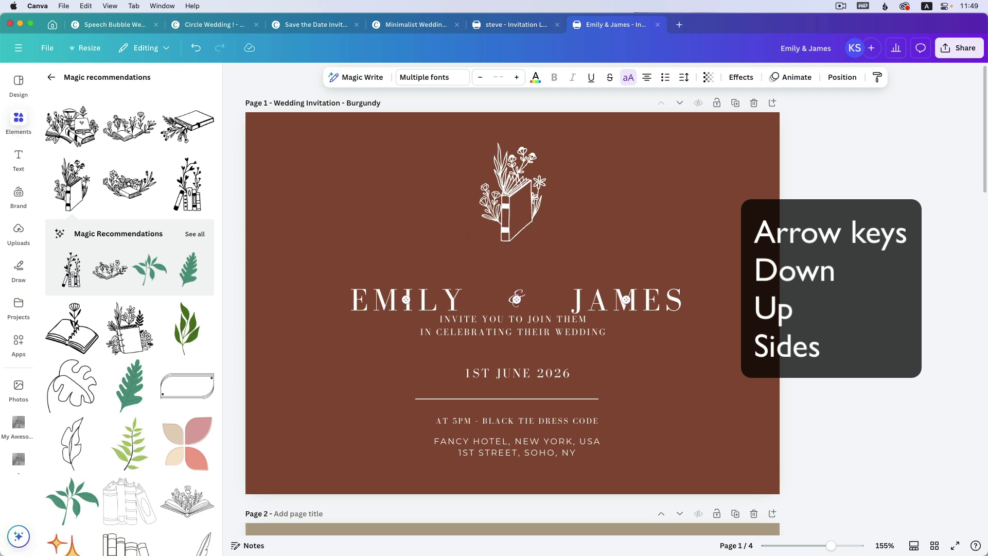
key("Down")
key("Down")
key("Down")
key("Down")
key("Down")
key("Down")
key("Down")
key("Down")
key("Up")
key("Up")
key("Up")
key("Up")
key("Up")
key("Up")
key("Up")
key("Up")
key("Up")
key("Up")
key("Up")
key("Up")
key("Up")
key("Up")
key("Up")
key("Up")
key("Up")
key("Up")
key("Up")
key("Up")
key("Up")
key("Up")
key("Up")
key("Up")
key("Up")
key("Up")
key("Up")
key("Up")
key("Up")
key("Up")
key("Up")
key("Up")
key("Up")
key("Up")
key("Up")
key("Up")
key("Up")
key("Up")
key("Up")
key("Up")
key("Down")
key("Down")
key("Down")
key("Down")
key("Down")
key("Down")
key("Down")
key("Down")
key("Down")
key("Down")
key("Down")
key("Down")
key("Down")
key("Down")
key("Down")
key("Down")
key("Down")
key("Down")
key("Down")
key("Down")
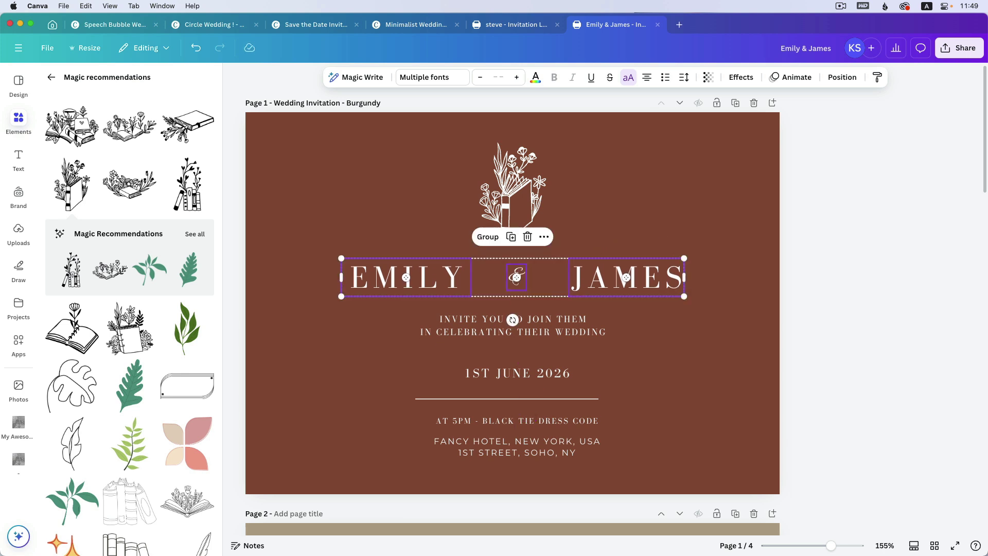
key("Down")
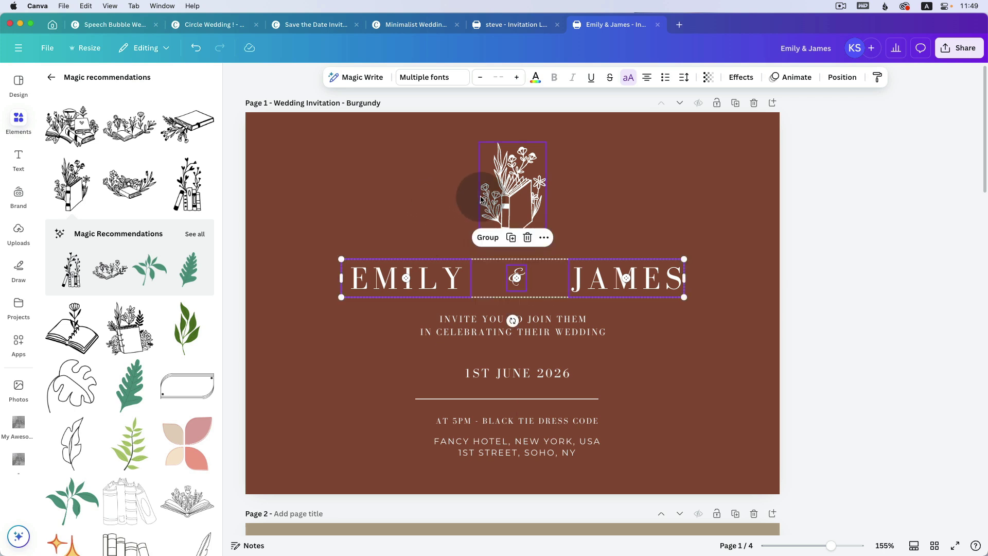
Nudge the book-and-flowers illustration slightly upward to widen the gap above the names.
left_click(515, 196)
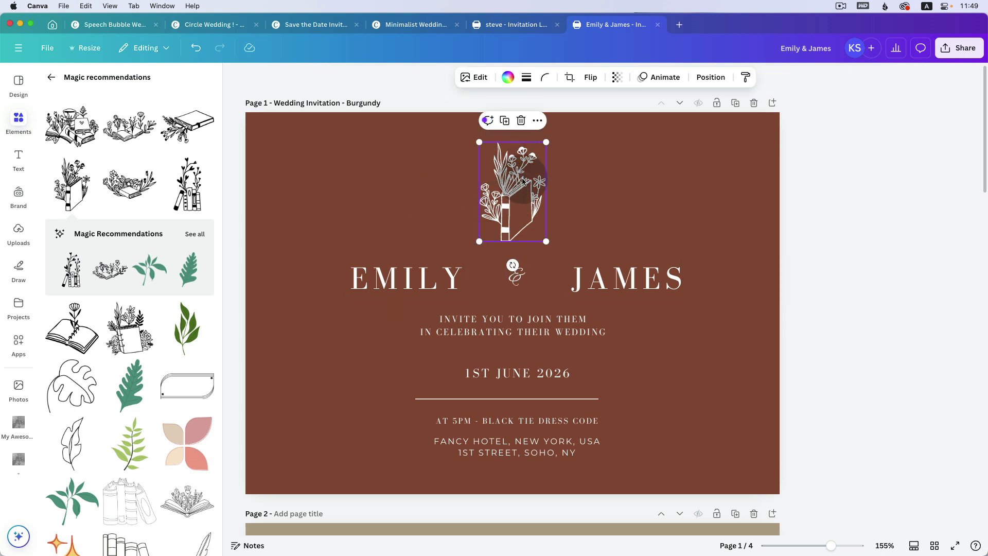
key("Down")
key("Up")
key("Up")
key("Down")
key("Up")
key("Up")
key("Up")
key("Up")
key("Up")
key("Up")
key("Up")
key("Up")
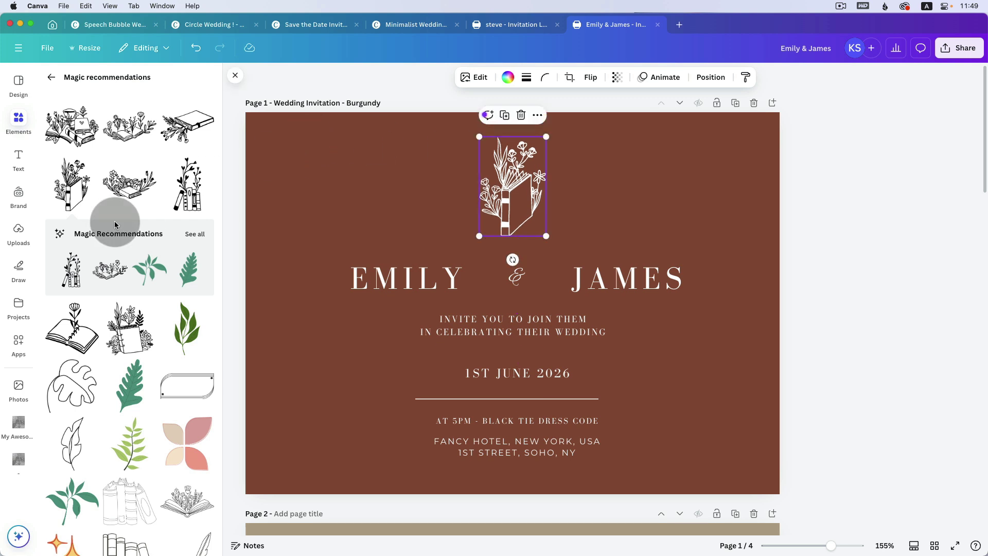
Search the graphics for "flowers line art" and examine the results for another illustration to put above the couple's names.
left_click(54, 78)
left_click(91, 104)
type("fl")
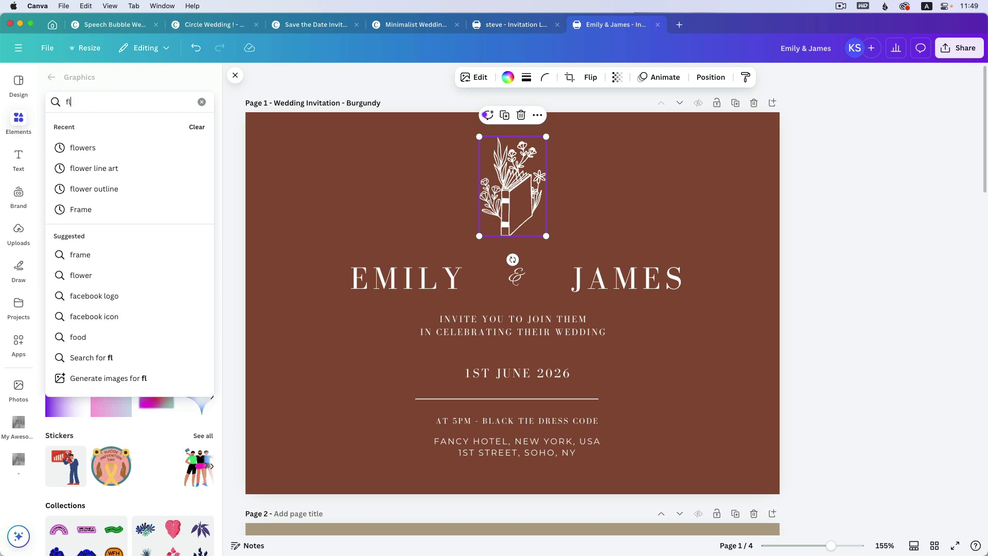
type("owers line art")
key("Return")
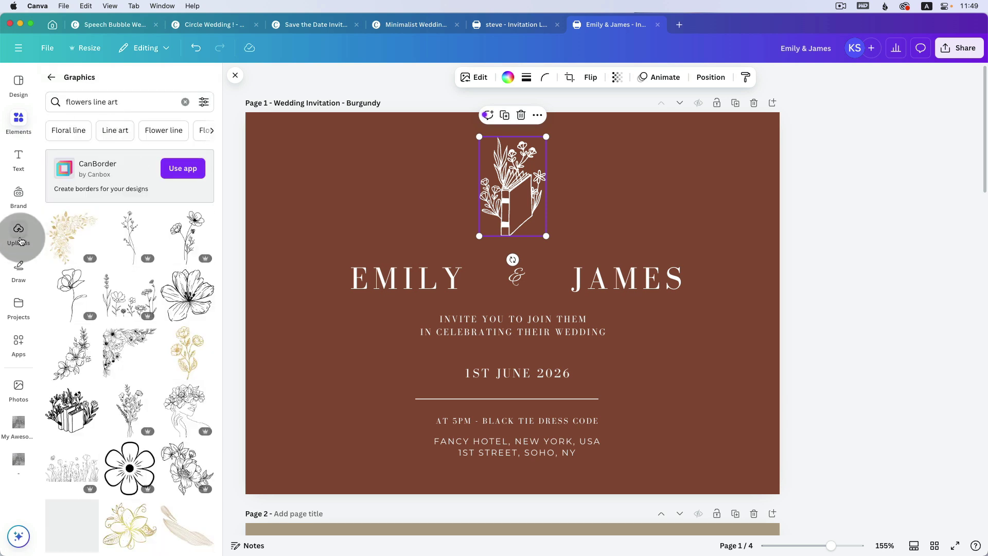
scroll(146, 314, "down", 5)
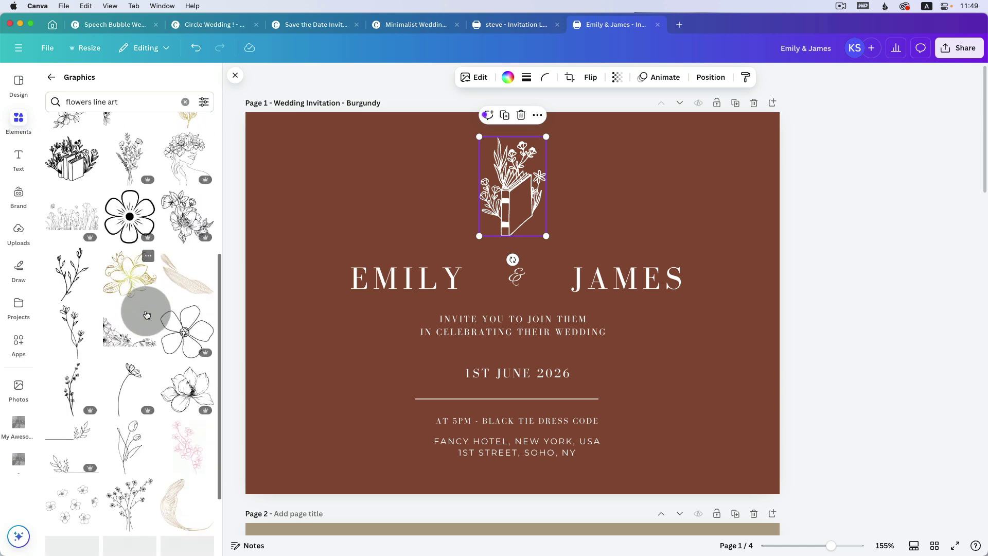
scroll(135, 226, "down", 6)
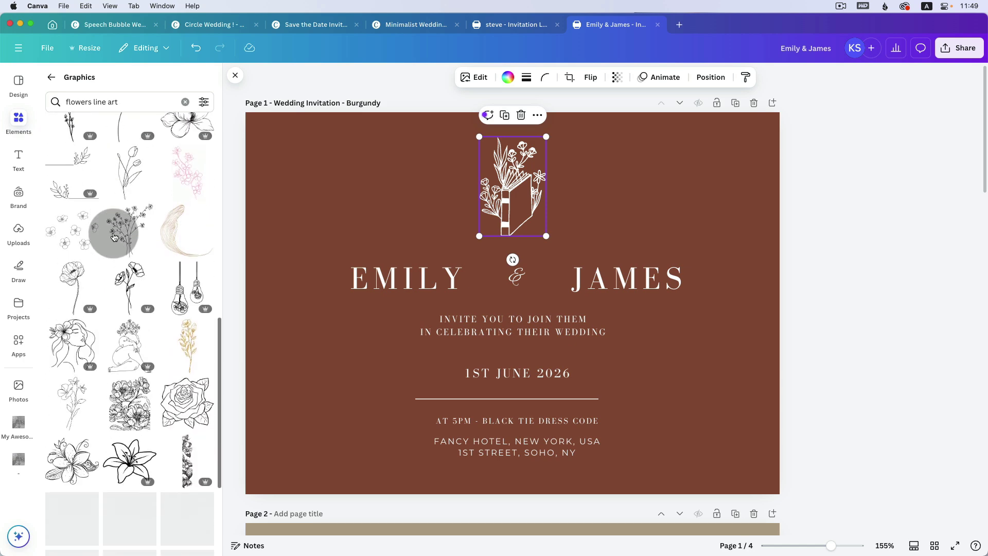
scroll(147, 392, "down", 5)
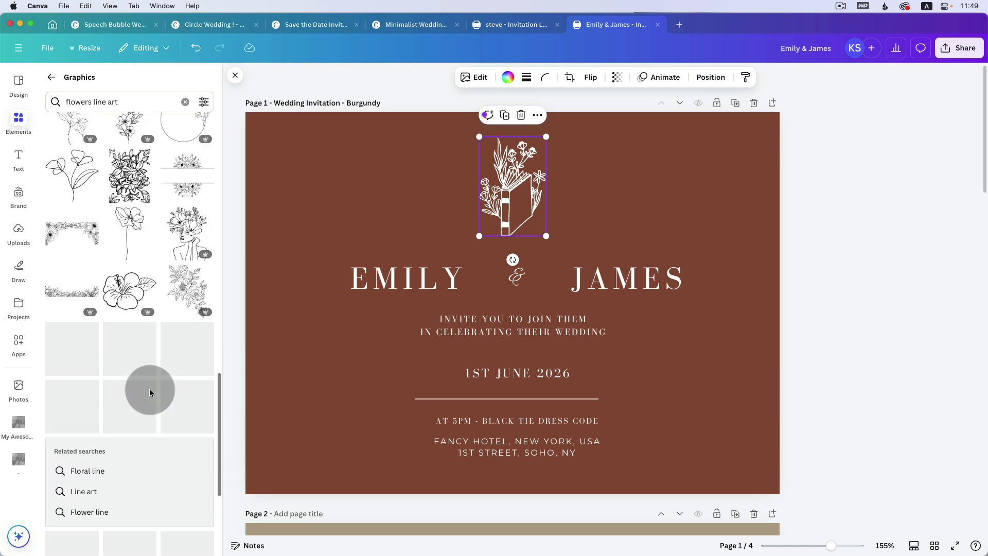
scroll(148, 302, "down", 5)
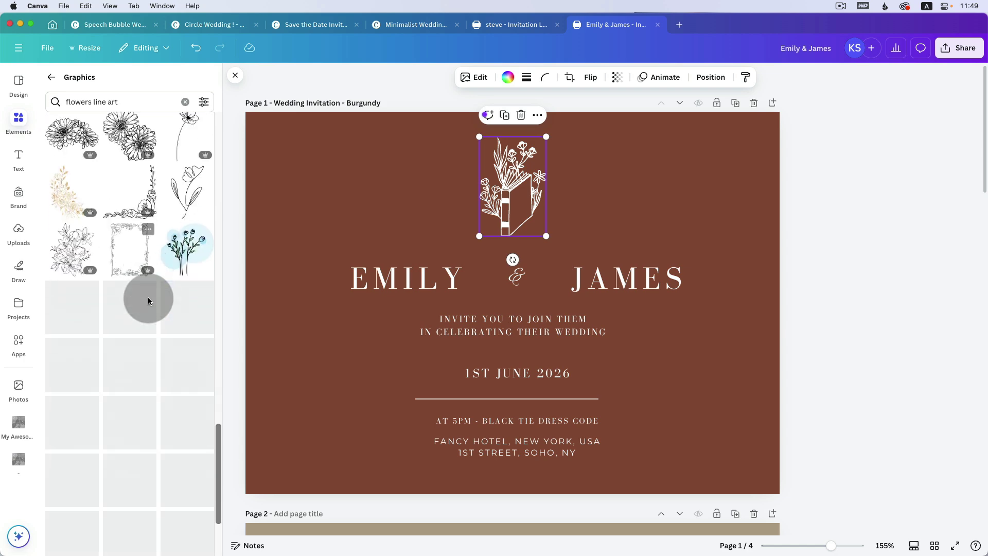
Look through the other open wedding designs for illustration ideas and return to the current invitation.
left_click(145, 32)
scroll(313, 282, "up", 4)
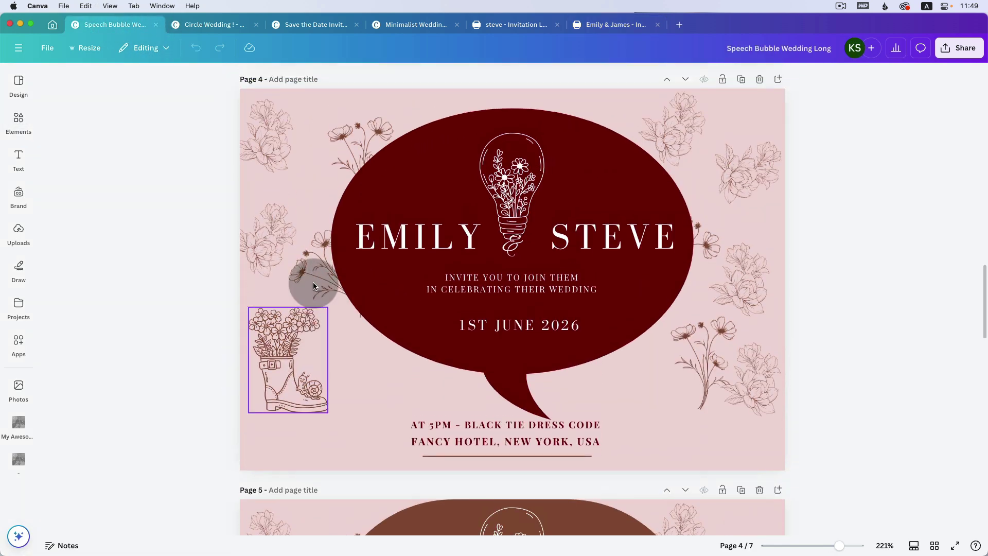
left_click(221, 25)
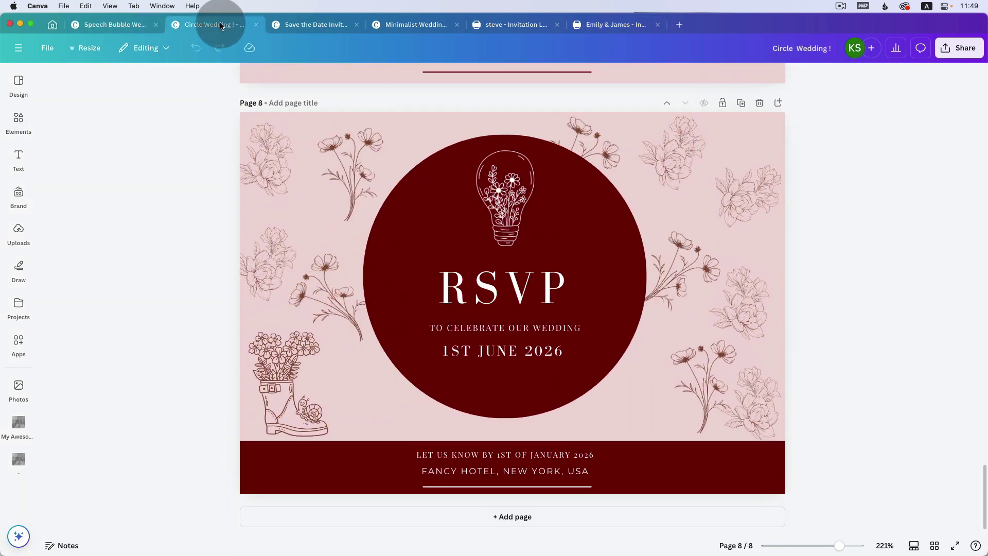
left_click(325, 25)
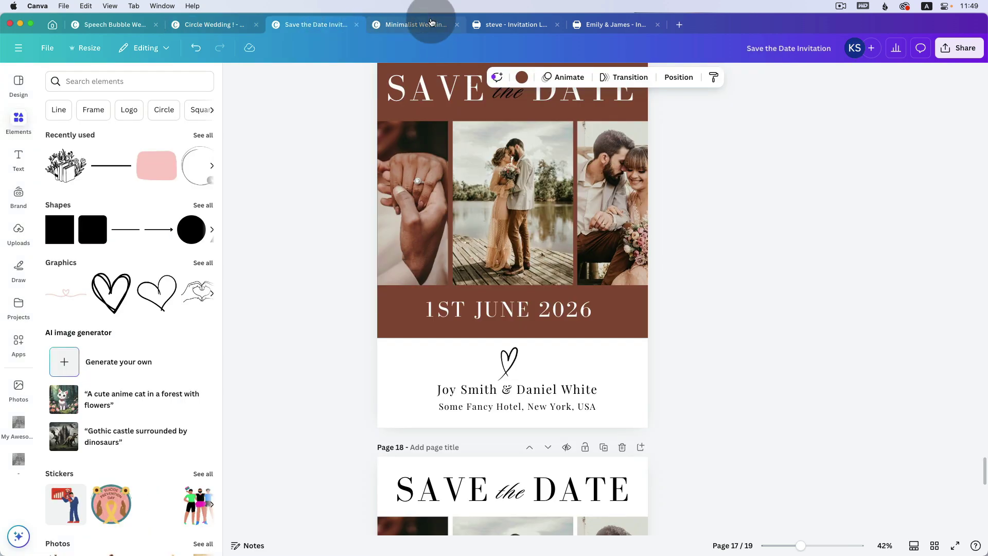
left_click(446, 28)
left_click(511, 25)
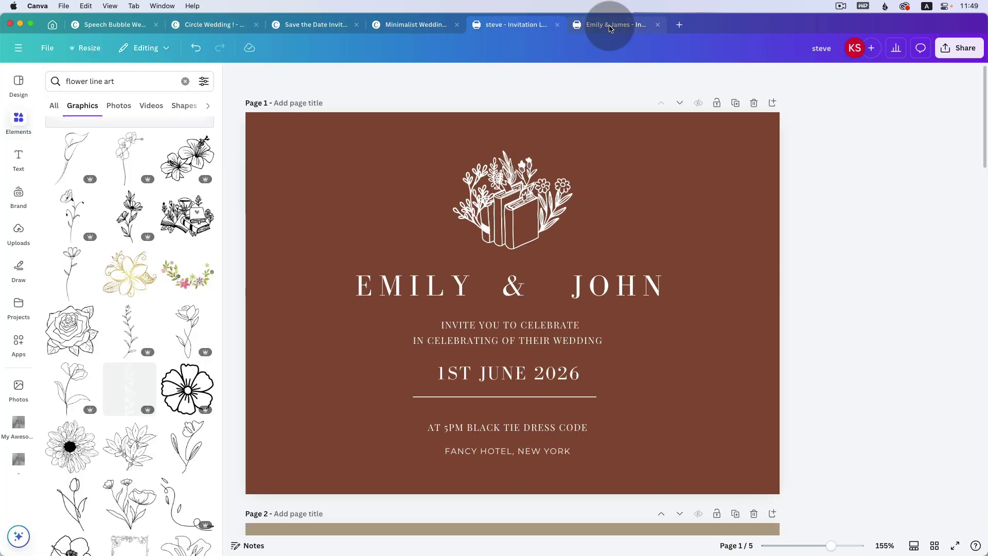
left_click(610, 29)
Replace the book-and-flowers illustration with the crescent moon, stars and flowers graphic, shrunk to fit above the names.
scroll(115, 287, "down", 3)
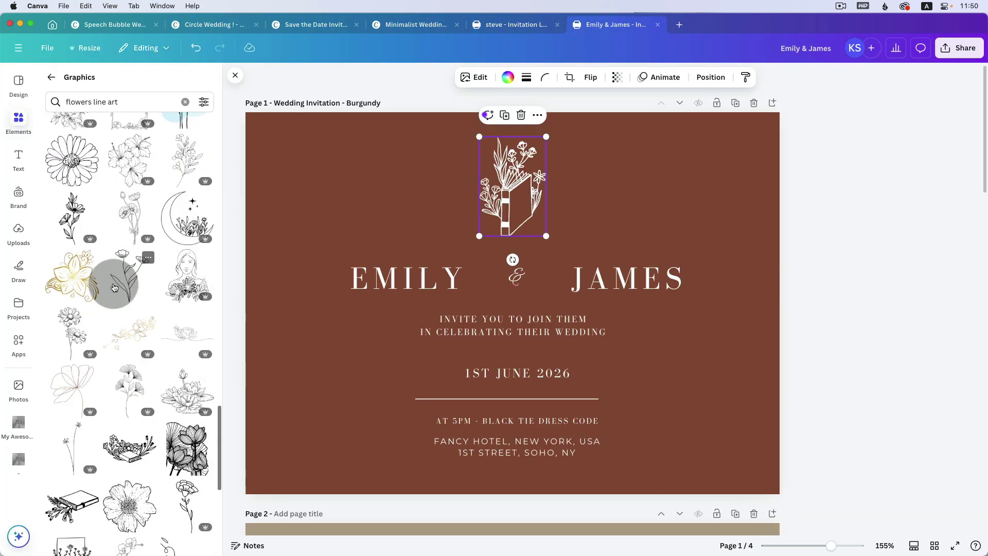
left_click(183, 224)
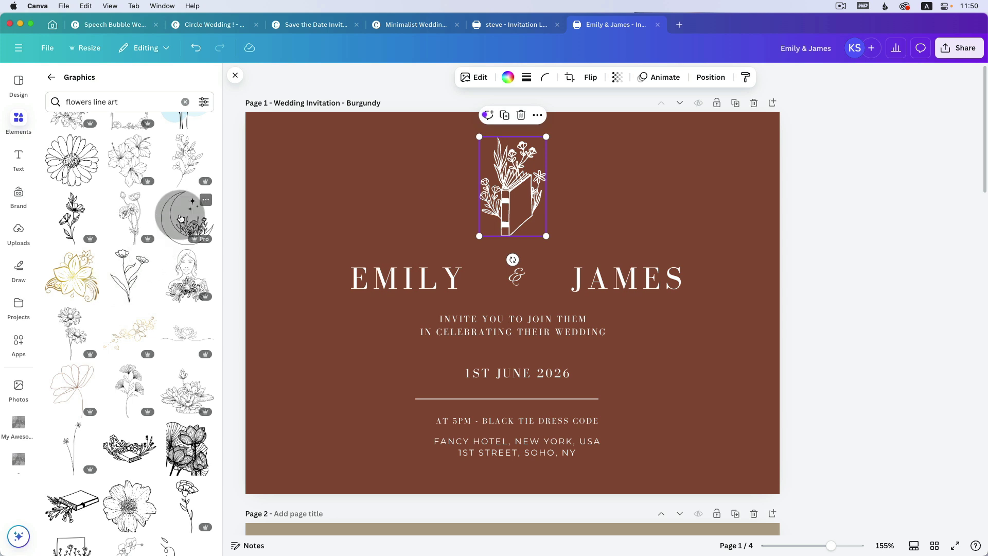
left_click_drag(589, 226, 522, 293)
left_click_drag(461, 374, 523, 225)
left_click(505, 176)
key("Delete")
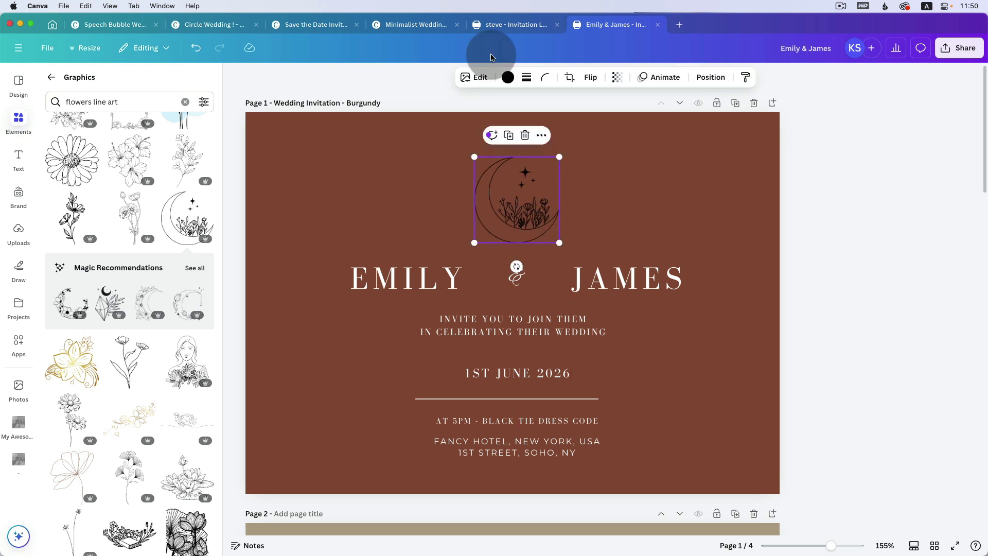
Recolour the crescent moon graphic white from the document colours and centre it above the ampersand.
left_click(508, 83)
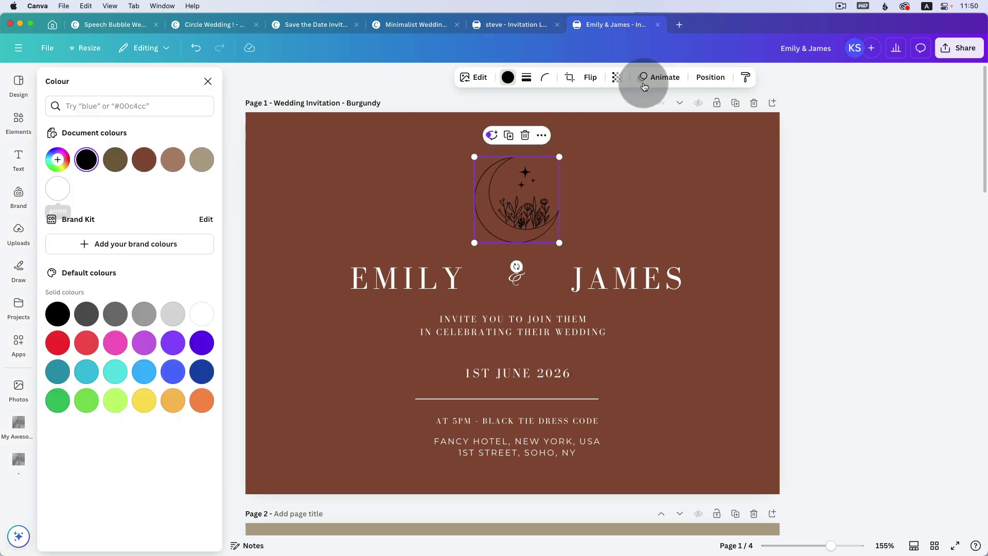
left_click(508, 77)
left_click(508, 76)
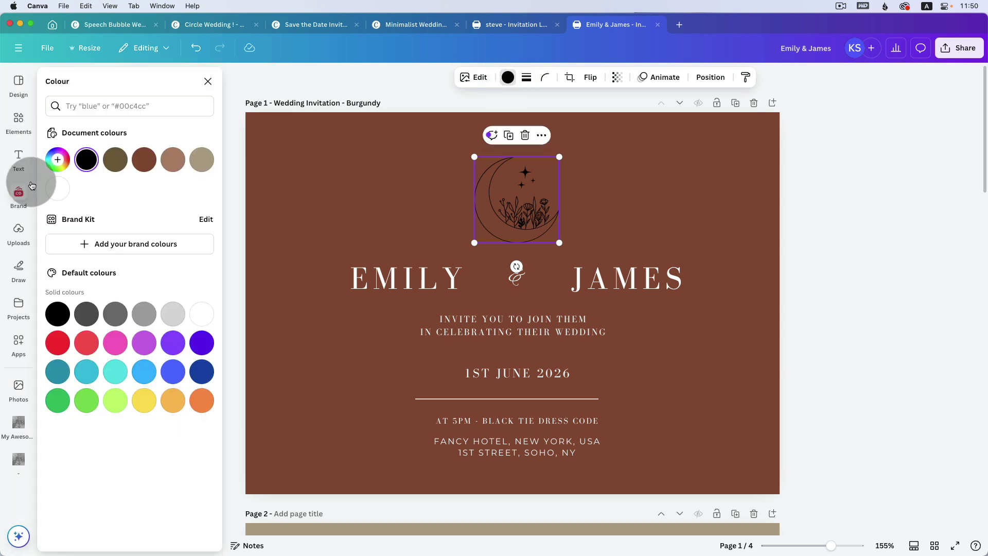
left_click(52, 195)
key("Escape")
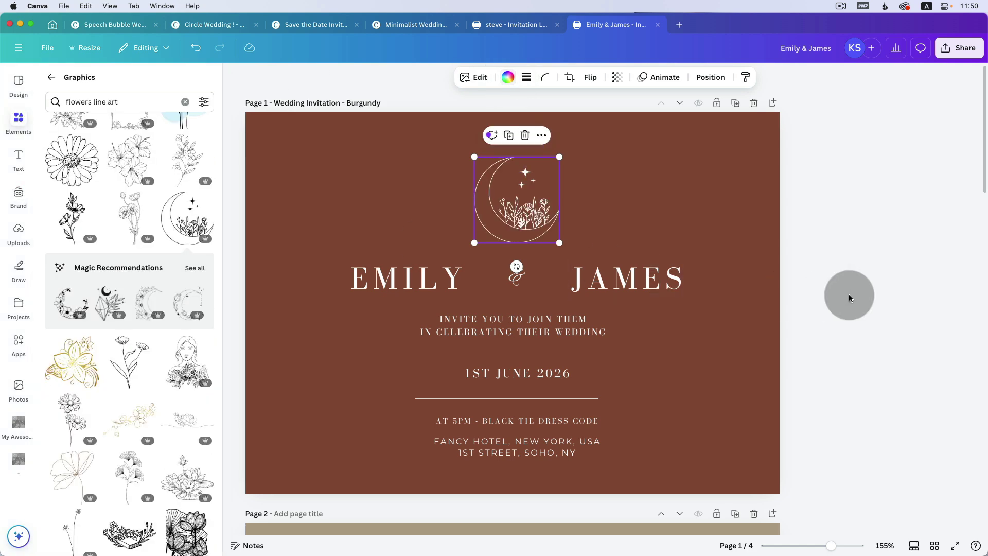
left_click(885, 235)
left_click_drag(535, 205, 511, 208)
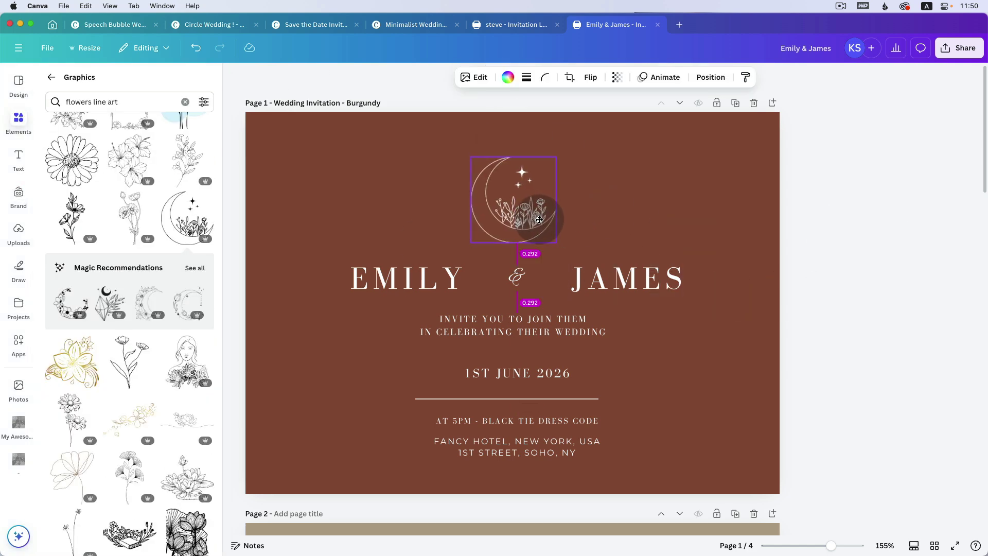
left_click(926, 238)
Browse the recommendations related to the moon graphic and add the line art of a woman with a flower.
scroll(104, 232, "down", 3)
left_click(103, 227)
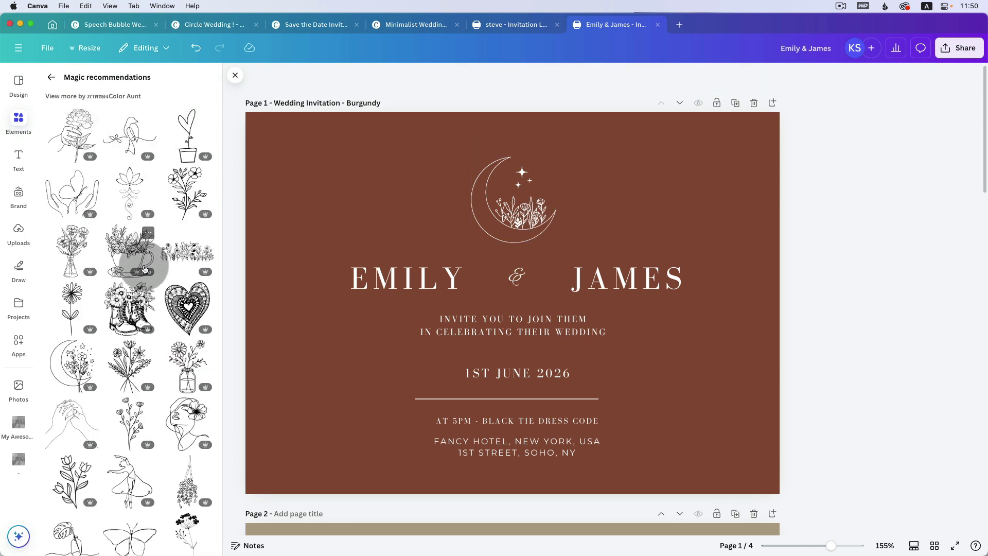
left_click(122, 256)
scroll(122, 256, "down", 5)
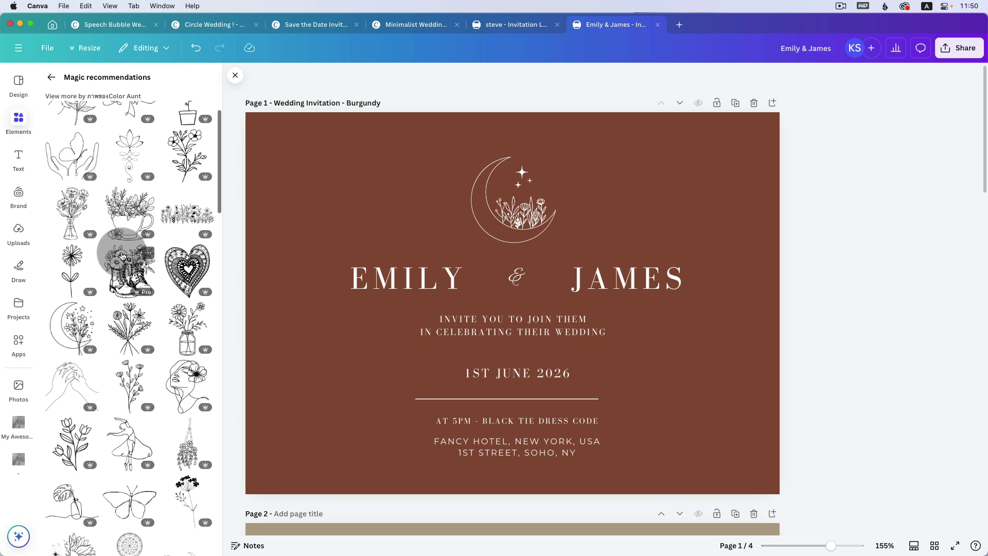
scroll(122, 256, "down", 2)
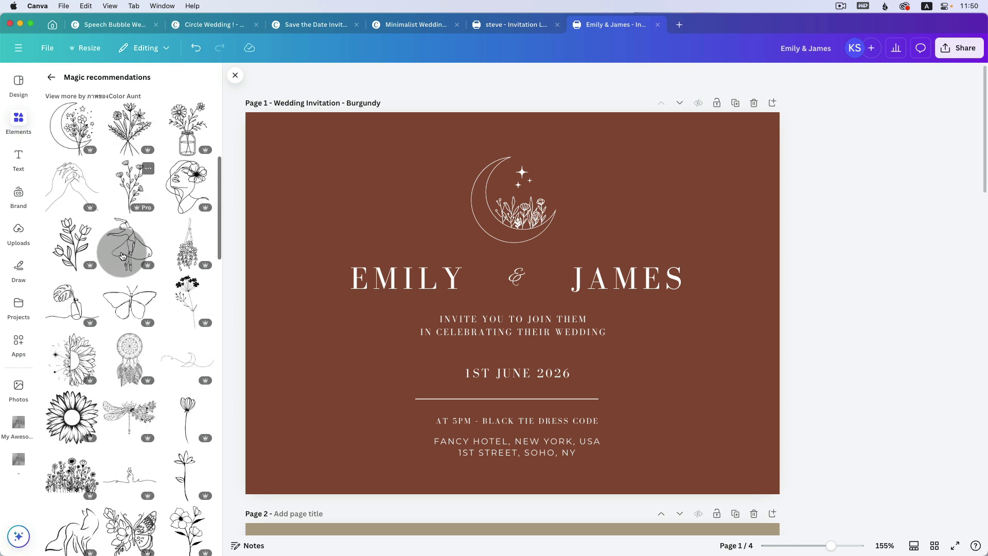
left_click(181, 185)
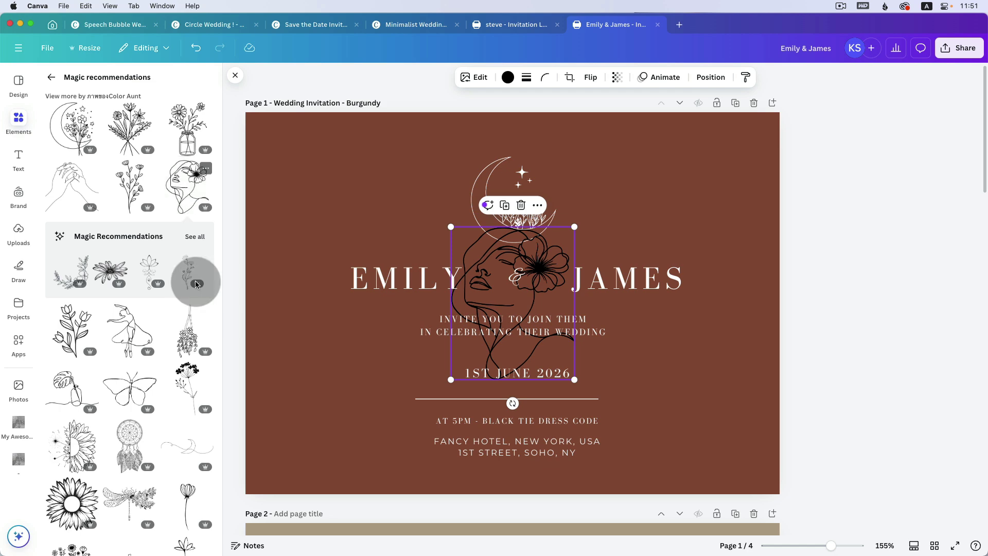
Add the floral butterfly graphic, place it small above the first name and recolour it white.
scroll(194, 315, "down", 6)
scroll(196, 323, "down", 2)
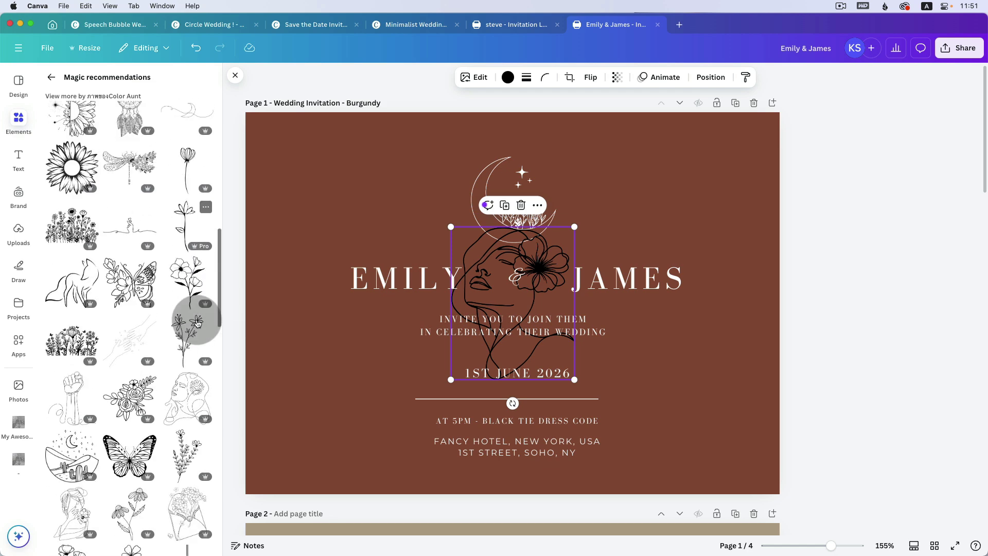
left_click(130, 281)
left_click_drag(591, 240, 403, 159)
left_click_drag(366, 218, 386, 201)
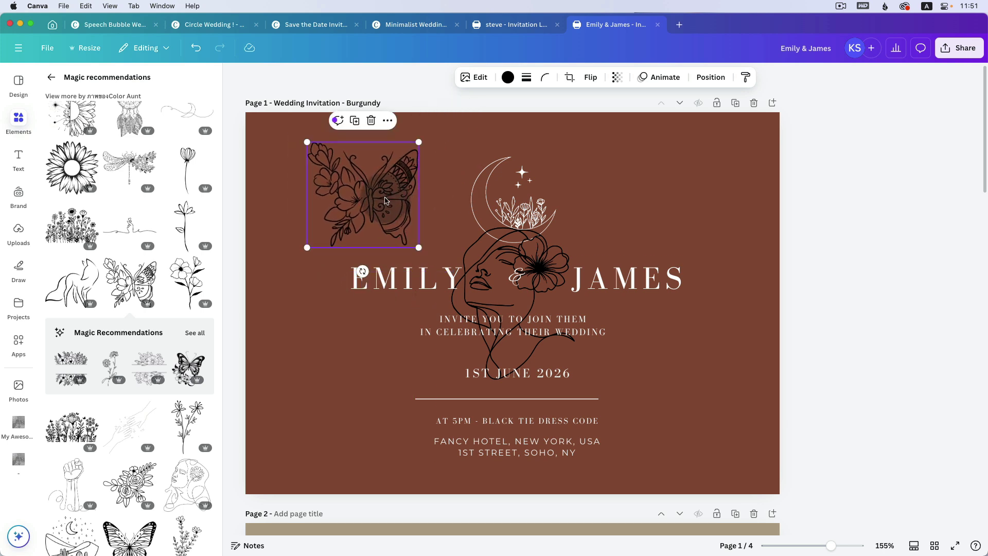
left_click(508, 78)
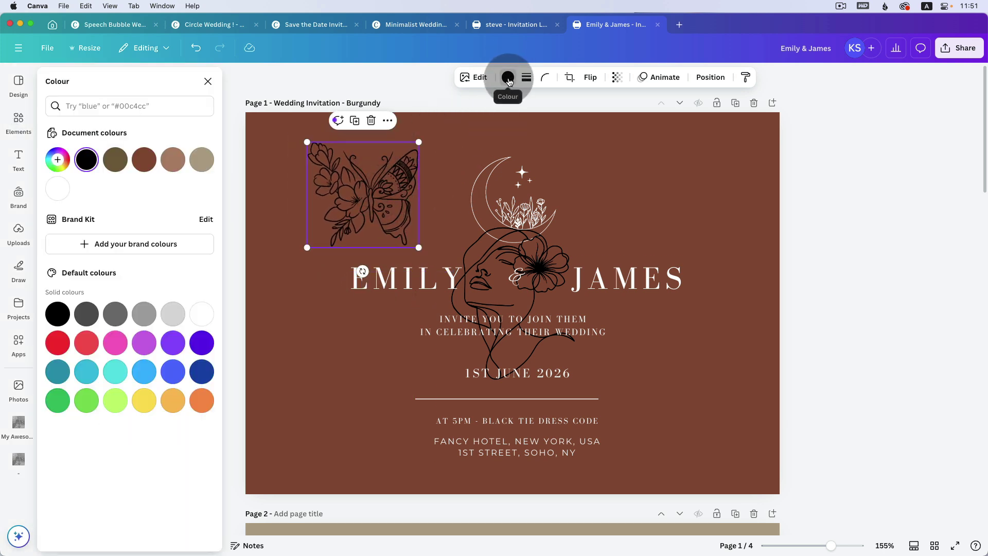
left_click(57, 189)
Move the woman line art above the second name and recolour it white.
left_click(517, 276)
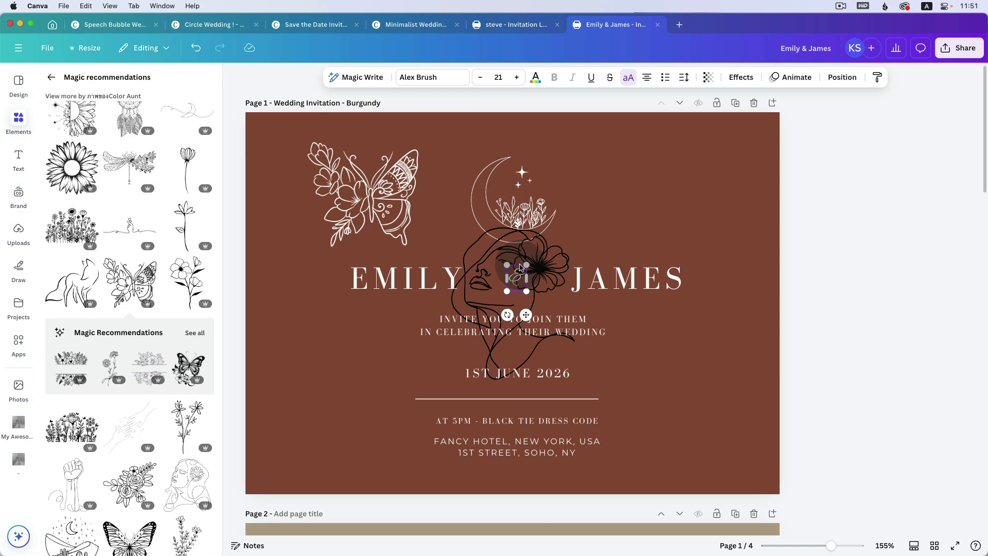
left_click_drag(555, 262, 685, 166)
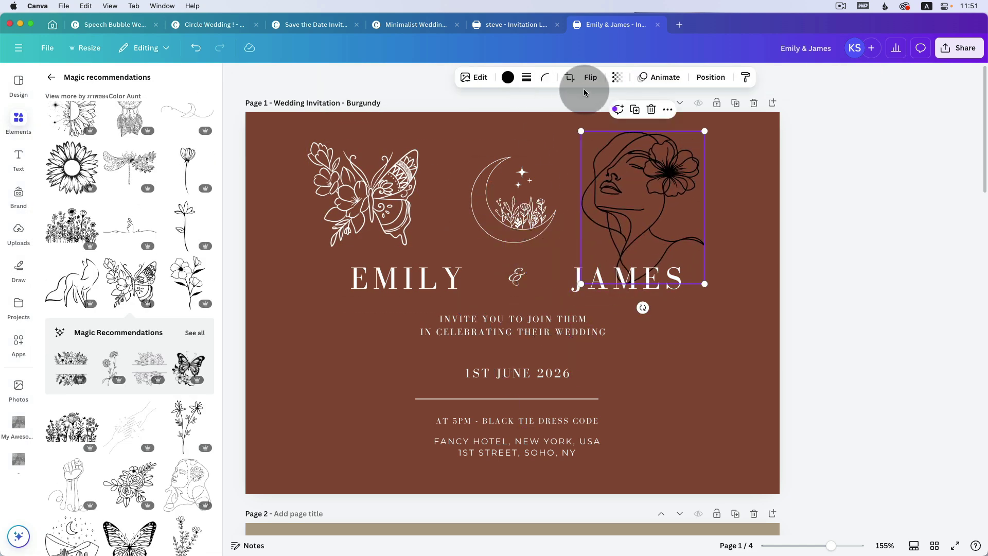
left_click(508, 78)
left_click(57, 189)
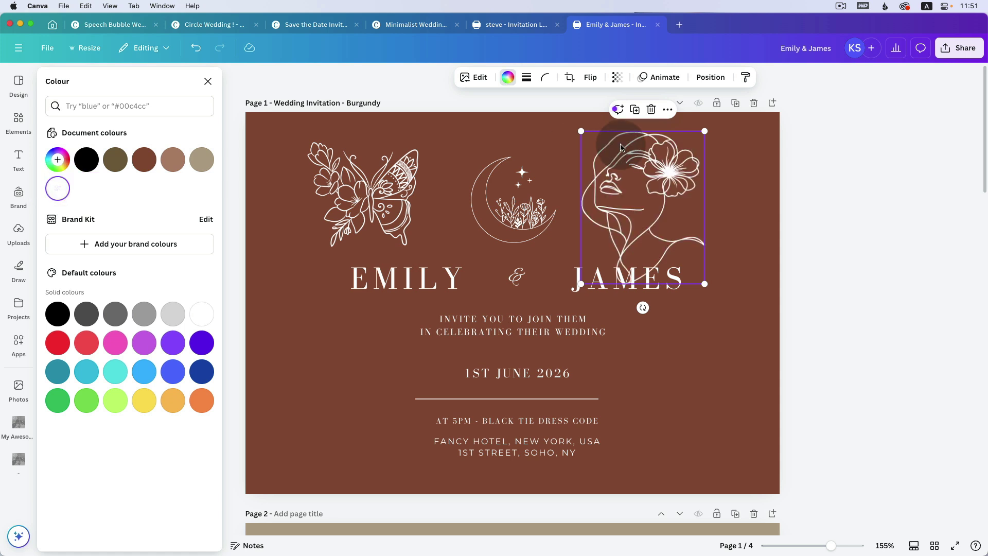
Shrink the woman line art and try it in the centre above the names, undoing the last move.
left_click_drag(704, 131, 631, 110)
left_click_drag(606, 192, 490, 172)
key("ctrl+z")
Delete the crescent moon graphic and move the woman line art towards the right edge of the invitation.
left_click(509, 190)
key("Delete")
left_click_drag(614, 205, 708, 189)
Centre the white butterfly graphic above the ampersand and delete the woman line art.
left_click(356, 197)
left_click_drag(371, 192, 542, 206)
left_click(596, 216)
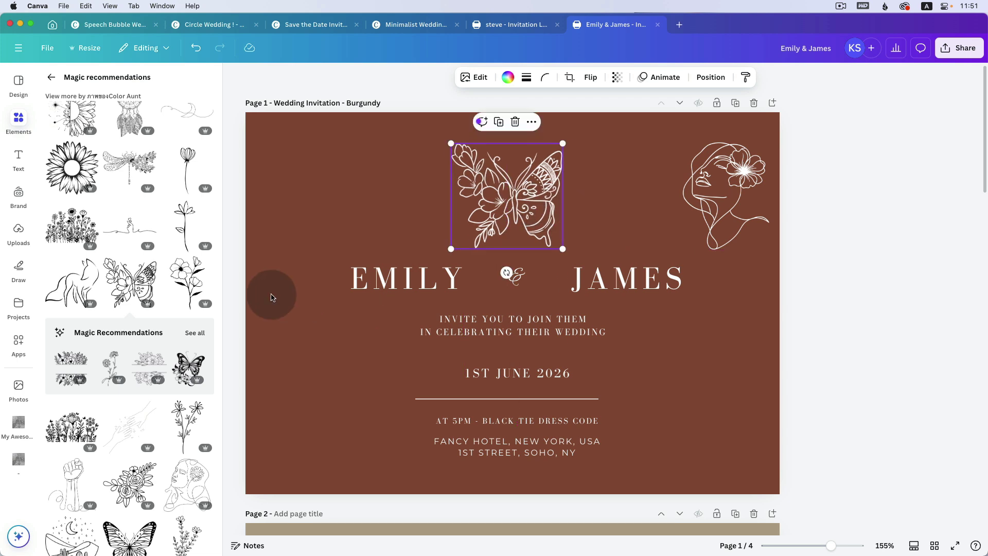
left_click_drag(529, 170, 526, 170)
left_click(746, 171)
key("Delete")
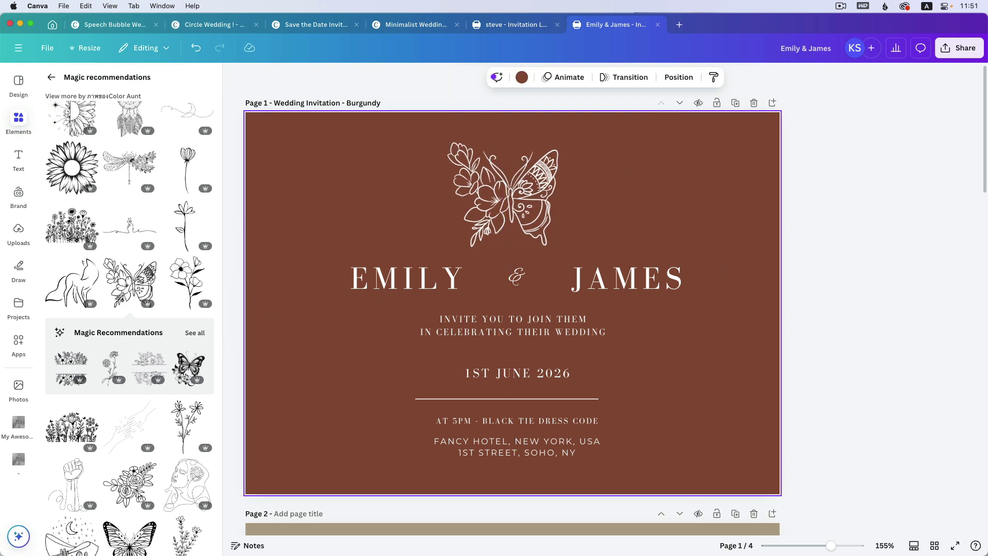
Search the graphics for "flowers line art light bulb" and copy the flower-filled light bulb from the Minimalist Wedding Set design.
left_click(51, 77)
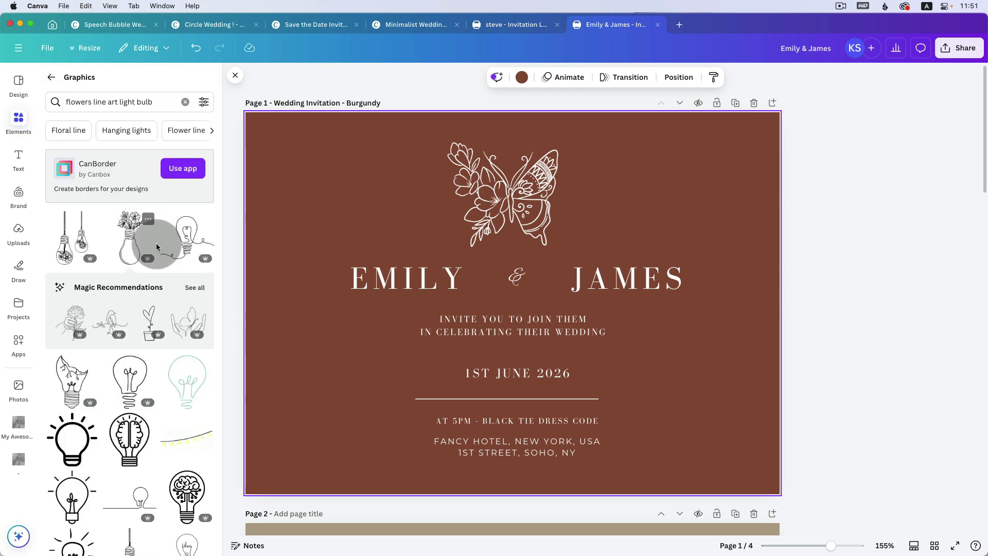
left_click(411, 35)
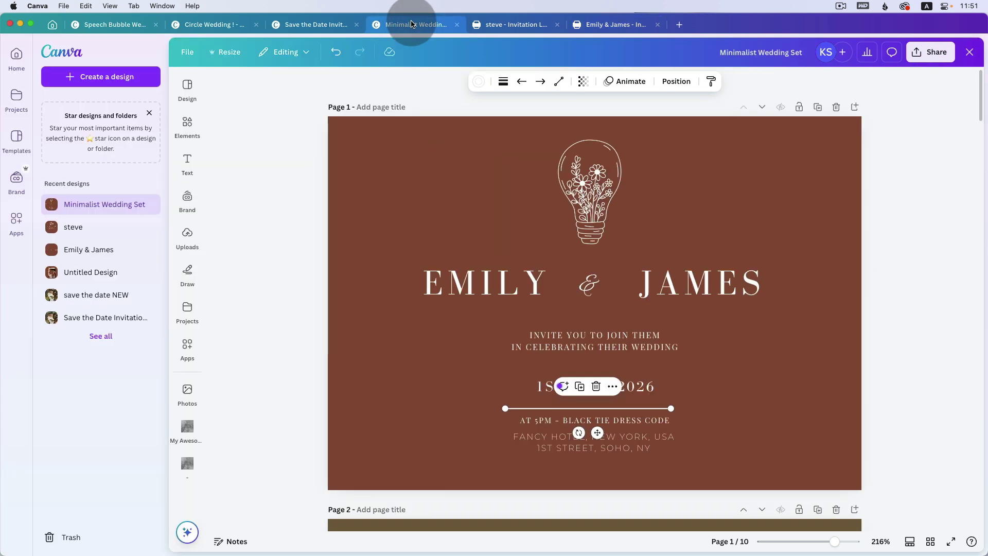
left_click(590, 183)
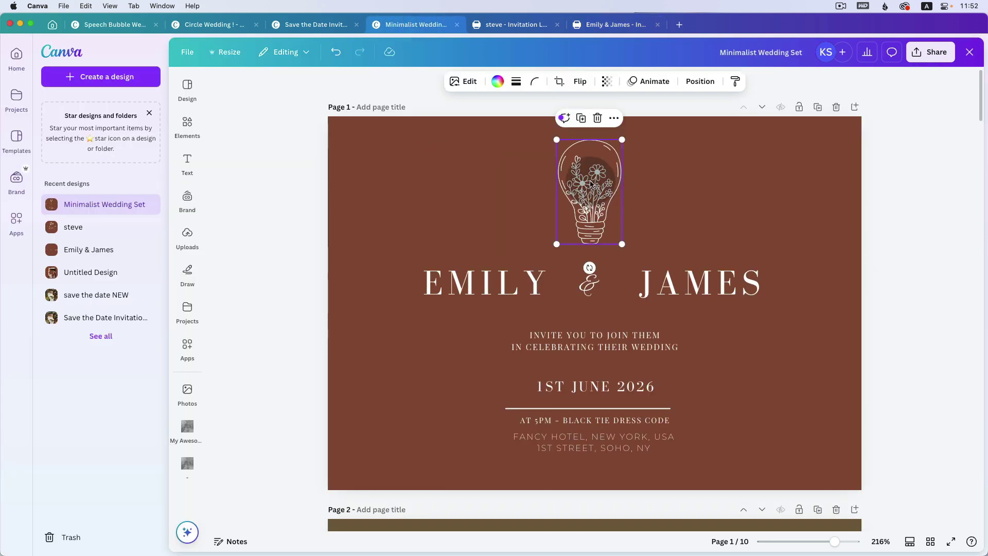
left_click(623, 24)
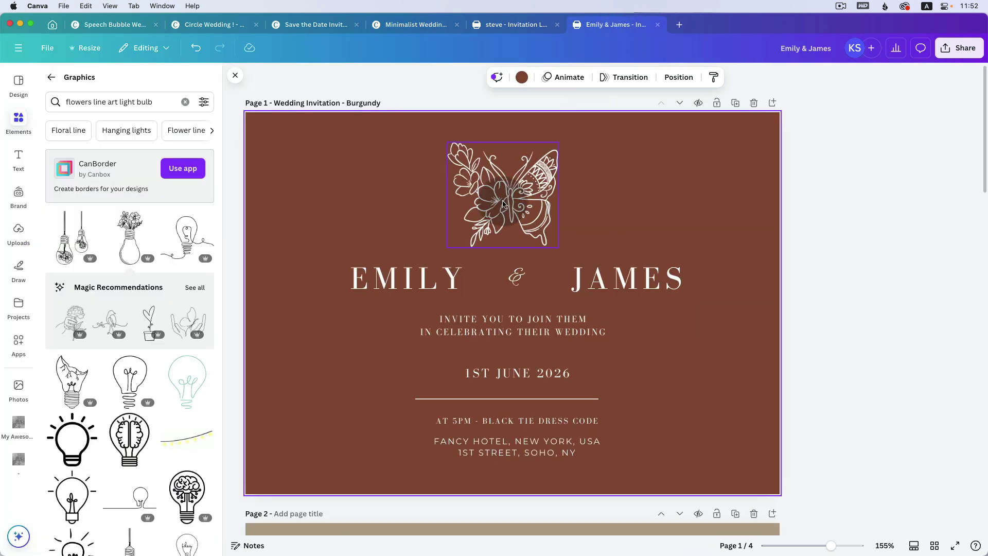
Paste the light bulb into the invitation, centre it above the ampersand and remove the butterfly graphic.
left_click(521, 202)
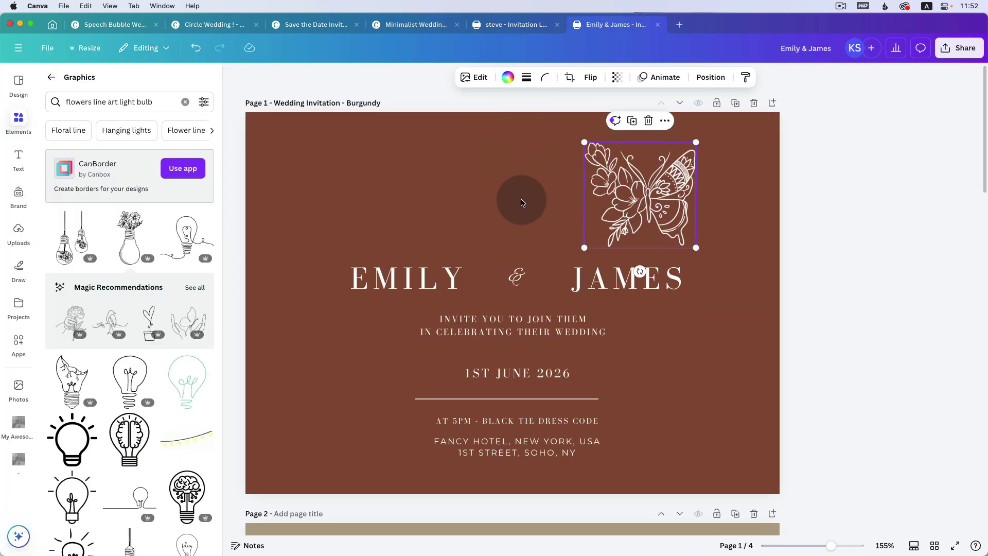
left_click(487, 196)
key("super+v")
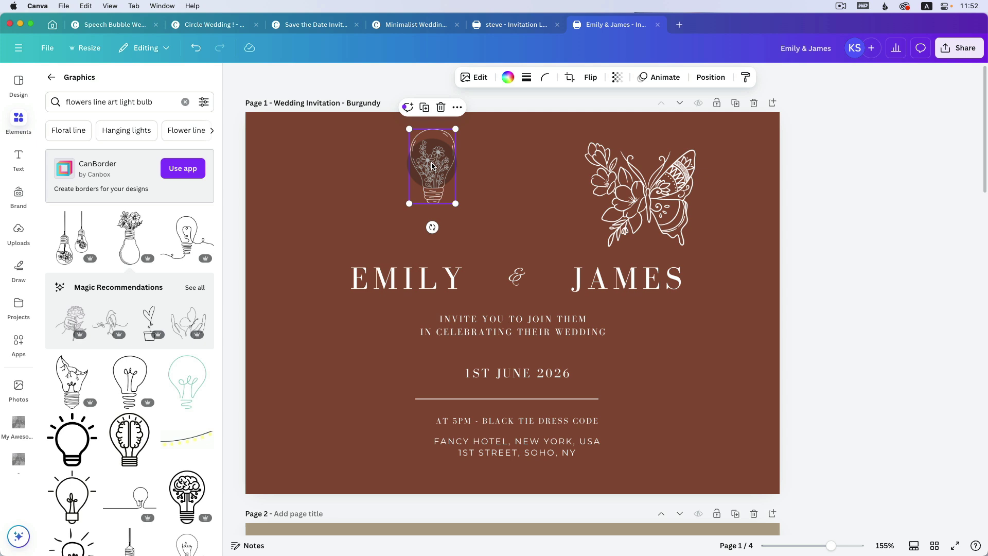
left_click_drag(431, 169, 511, 202)
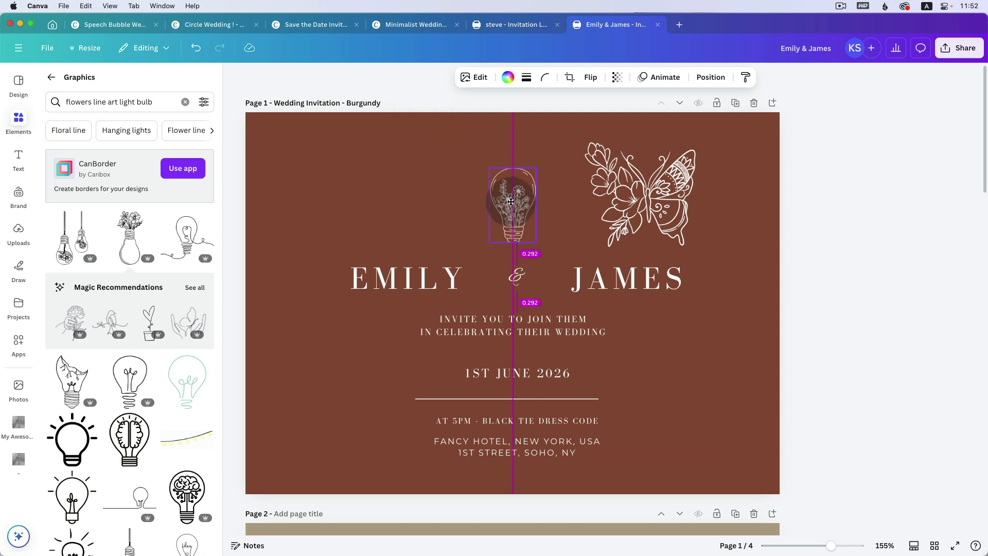
left_click(661, 162)
key("Delete")
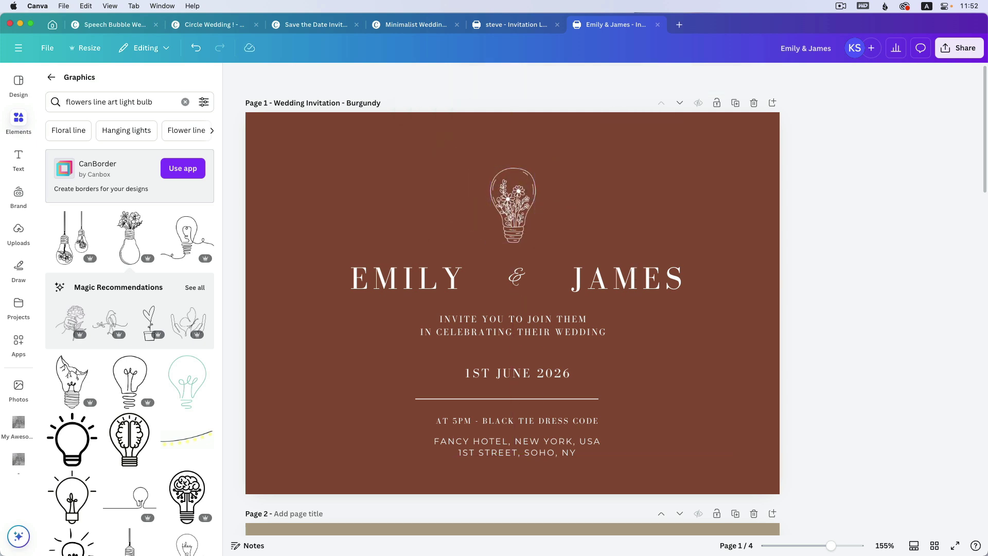
Enlarge the light bulb illustration and centre it horizontally on the page, just above the ampersand.
left_click(514, 206)
left_click_drag(490, 167, 474, 145)
left_click_drag(502, 212, 511, 214)
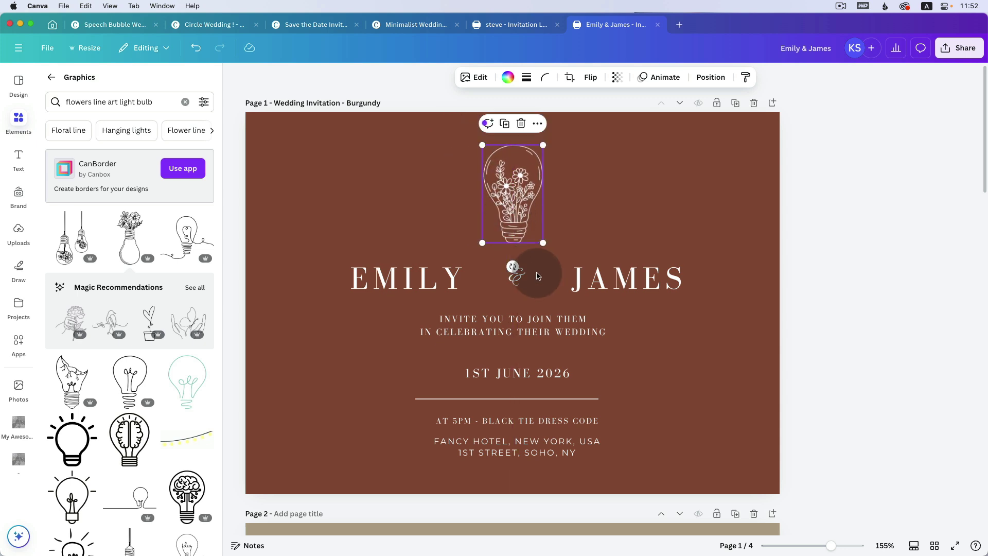
left_click_drag(543, 242, 546, 248)
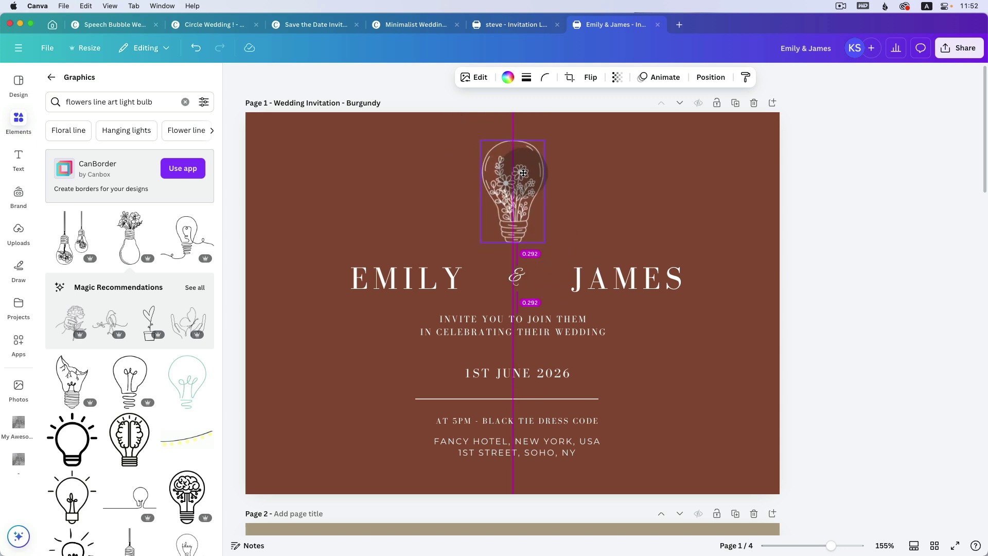
left_click(596, 163)
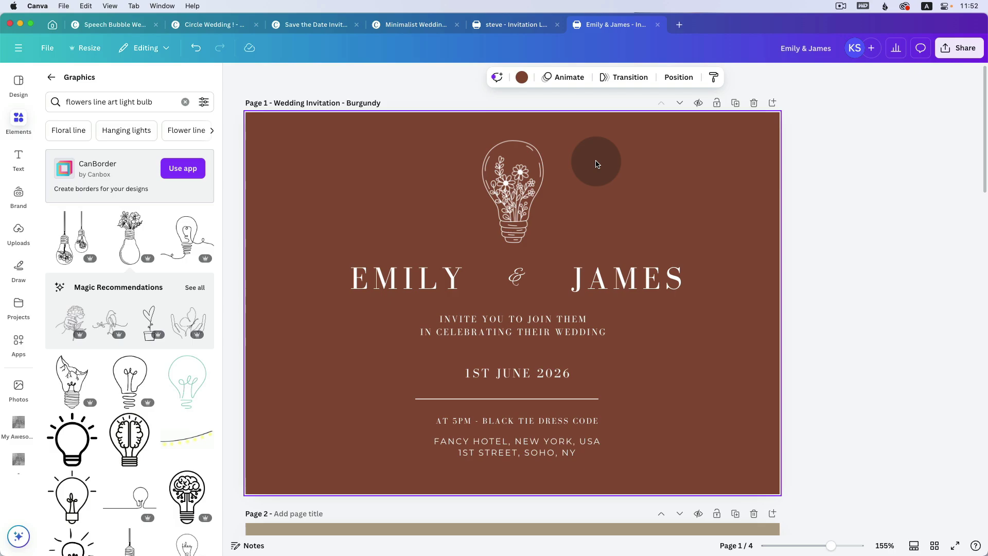